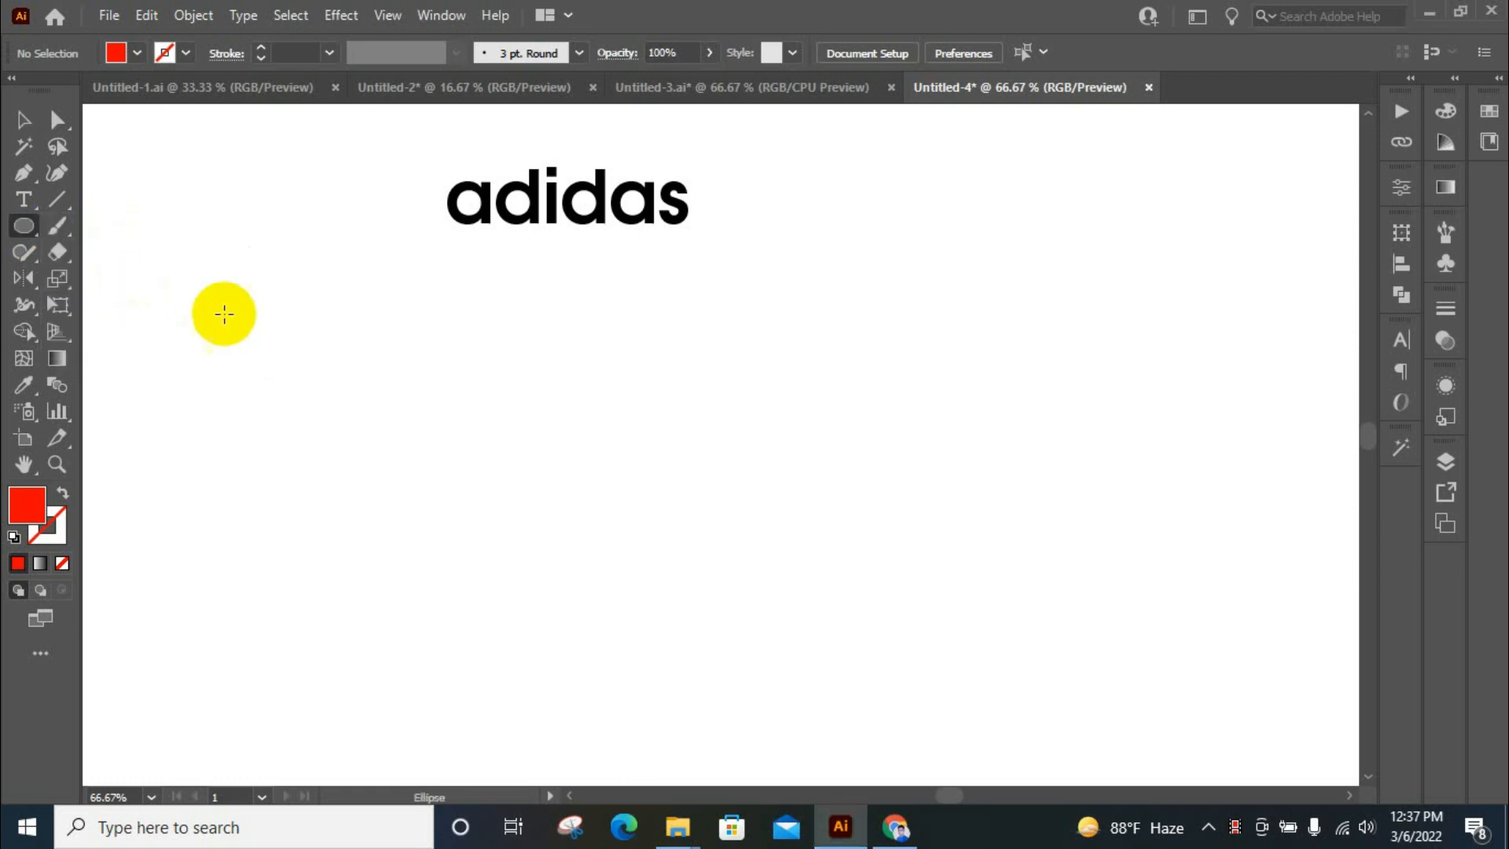
Draw a 200 pt circle below the adidas text and give it no fill and a black stroke
left_click(721, 452)
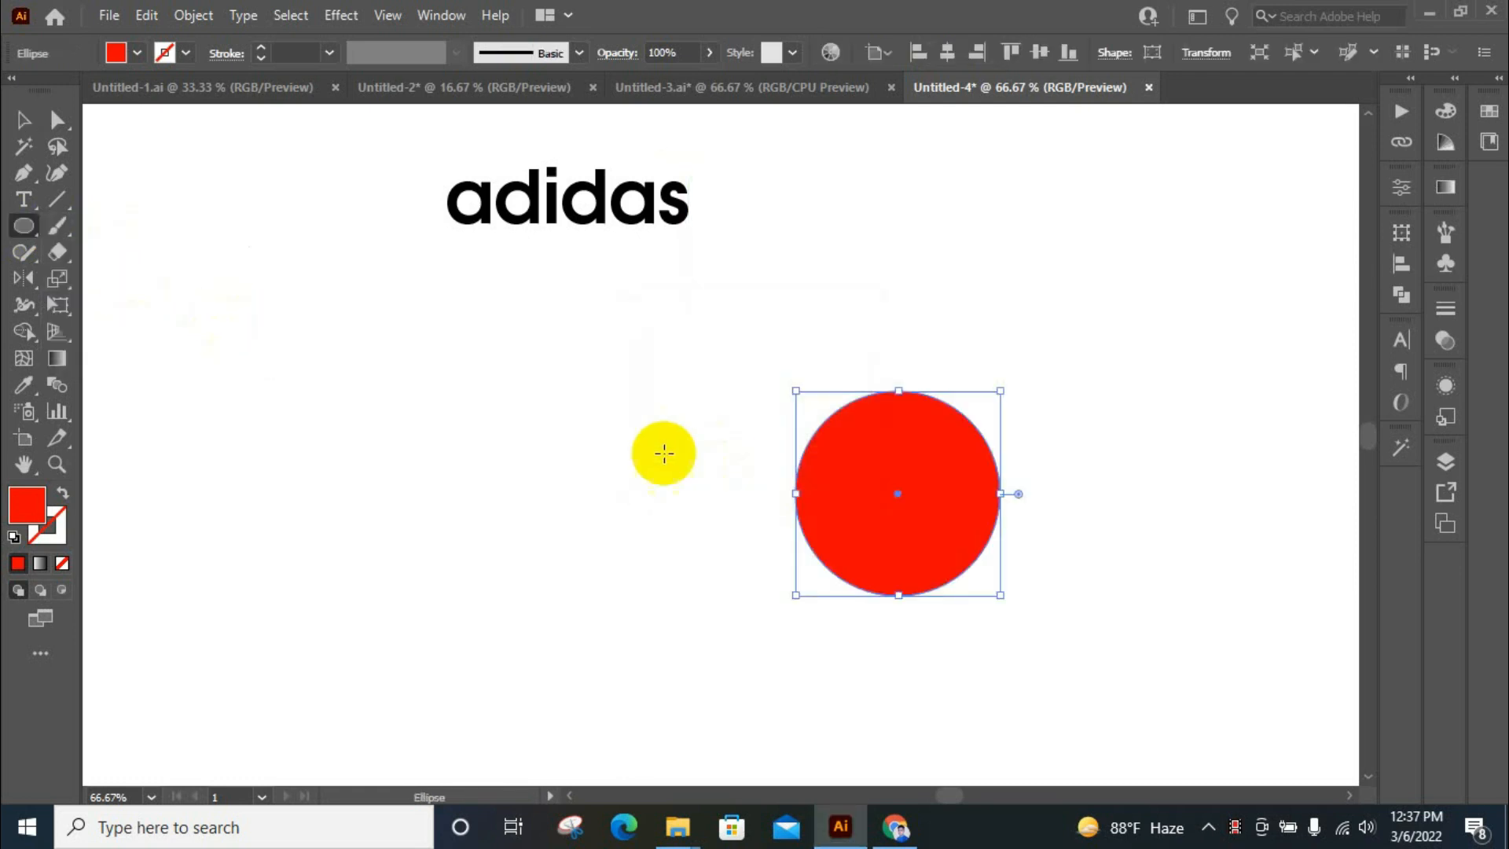
left_click(134, 55)
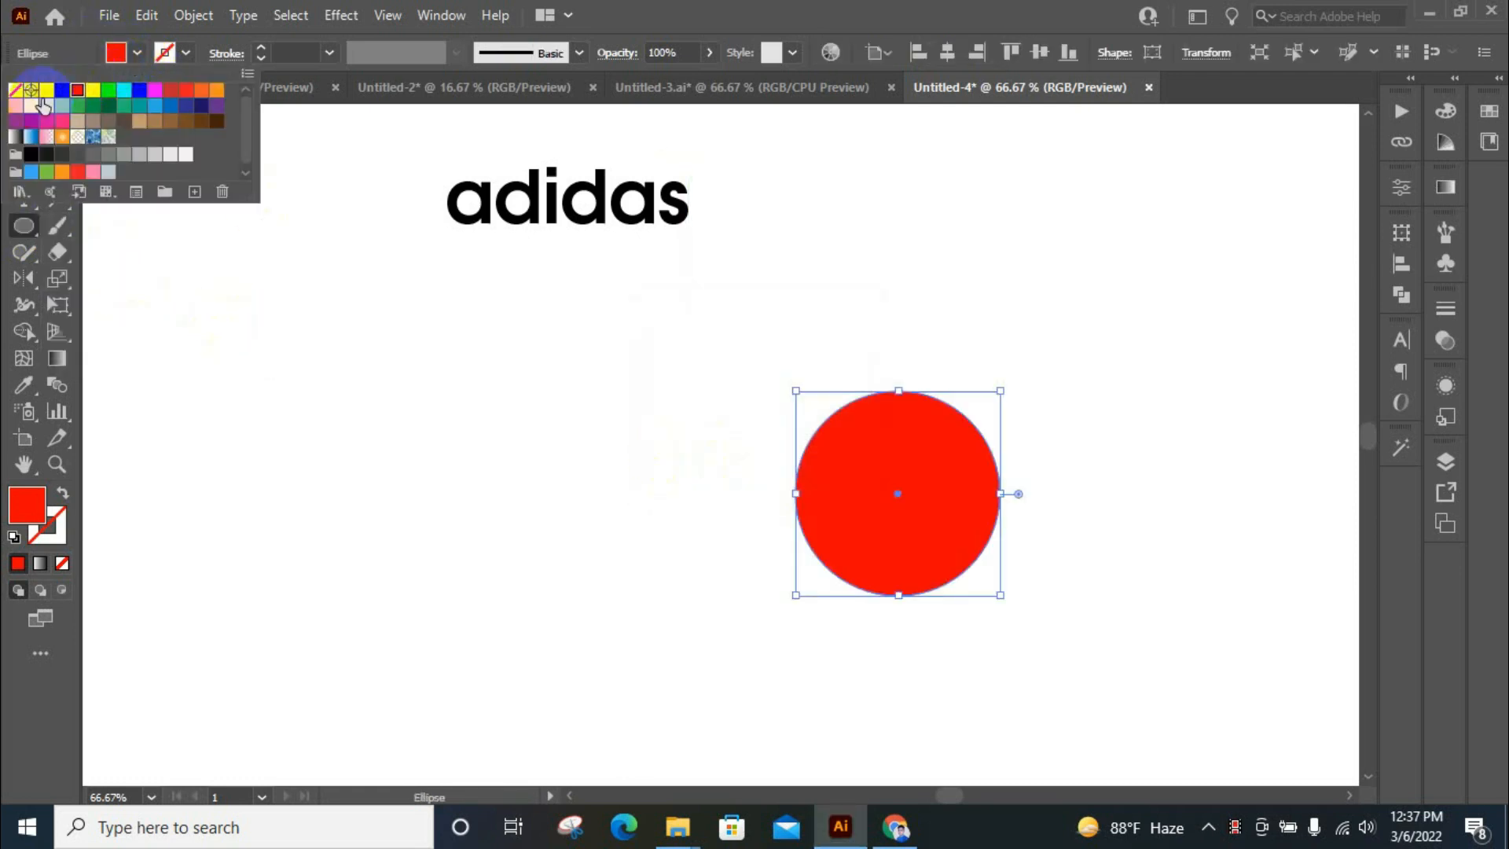
left_click(15, 89)
left_click(164, 52)
left_click(164, 53)
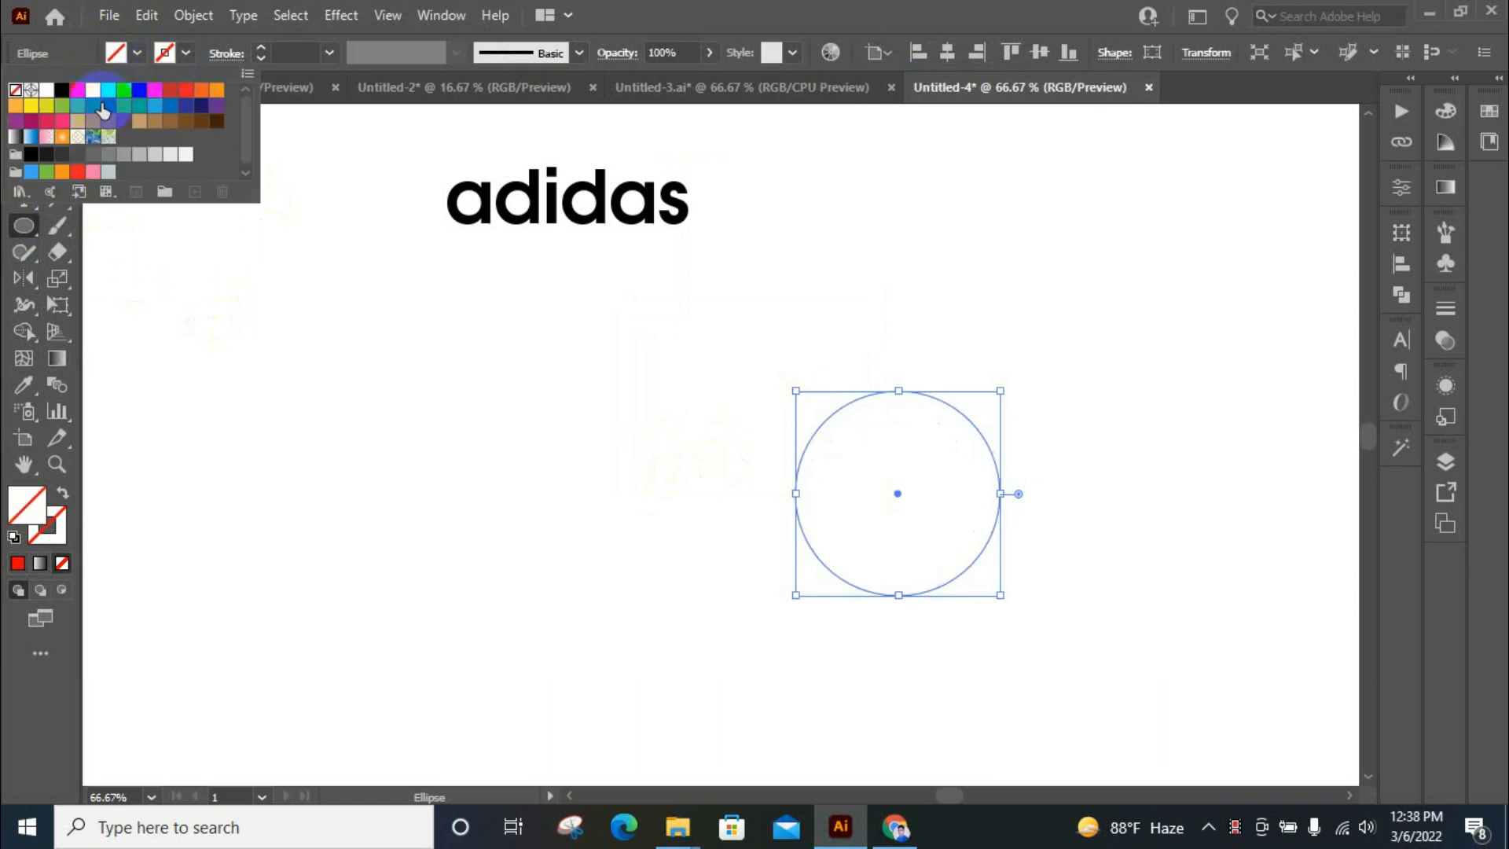
left_click(62, 89)
left_click(186, 57)
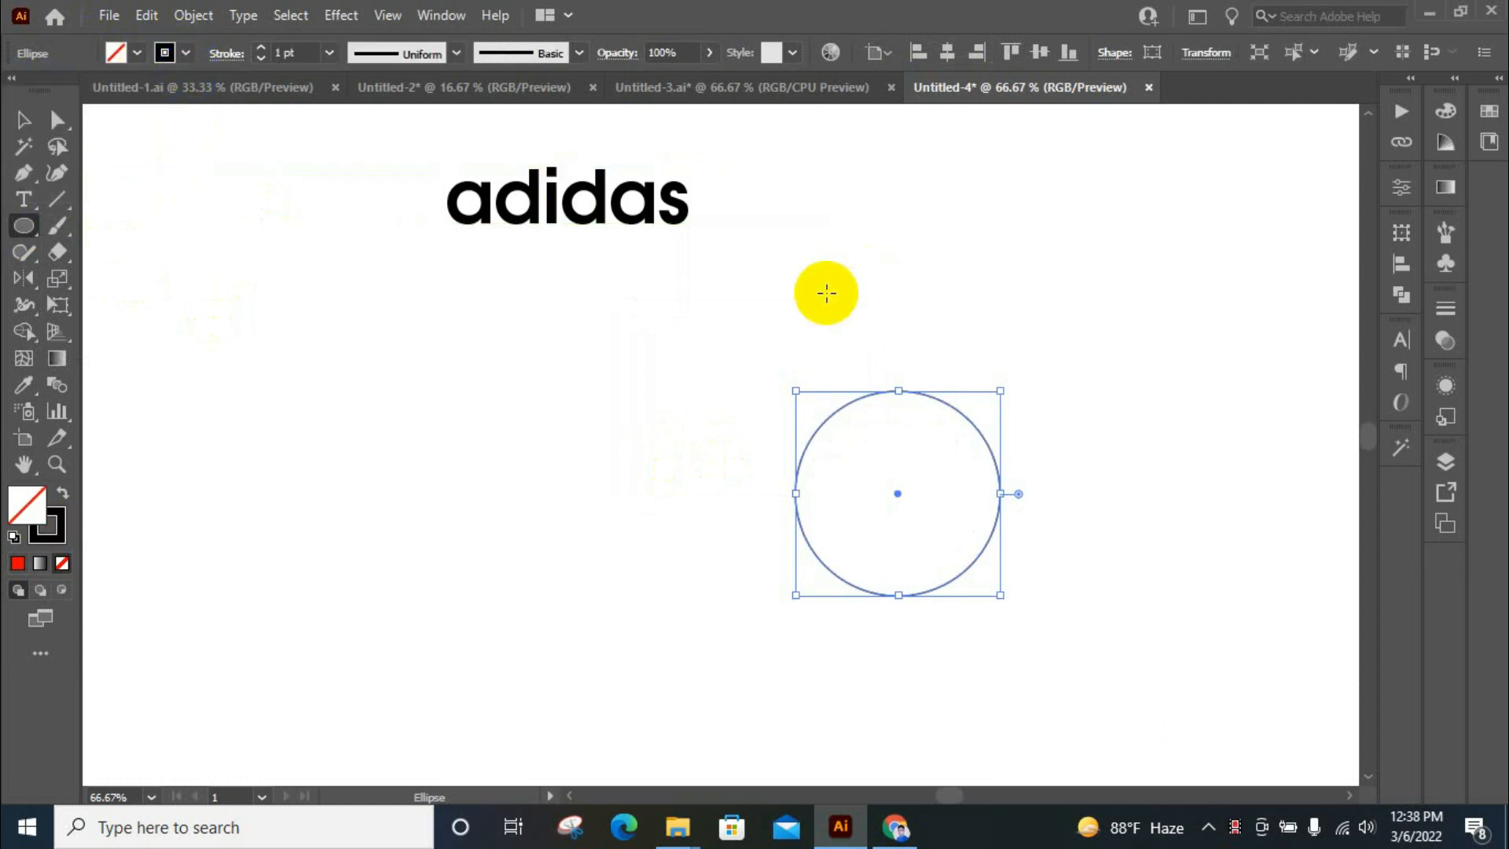
Move the circle about 232 pt horizontally to the left, below the adidas text, and deselect it
left_click(19, 119)
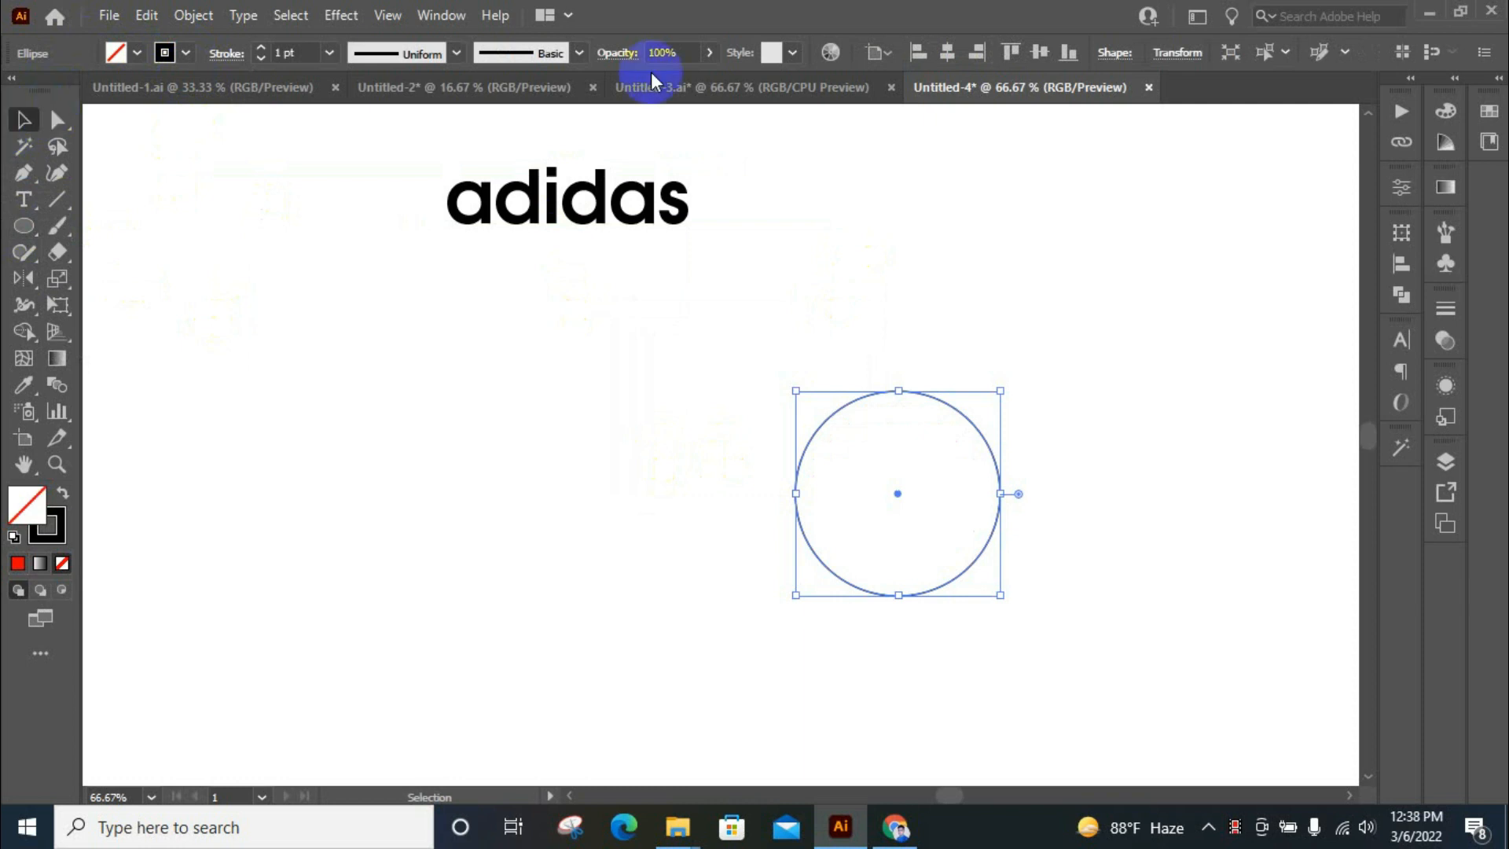
left_click_drag(955, 406, 718, 405)
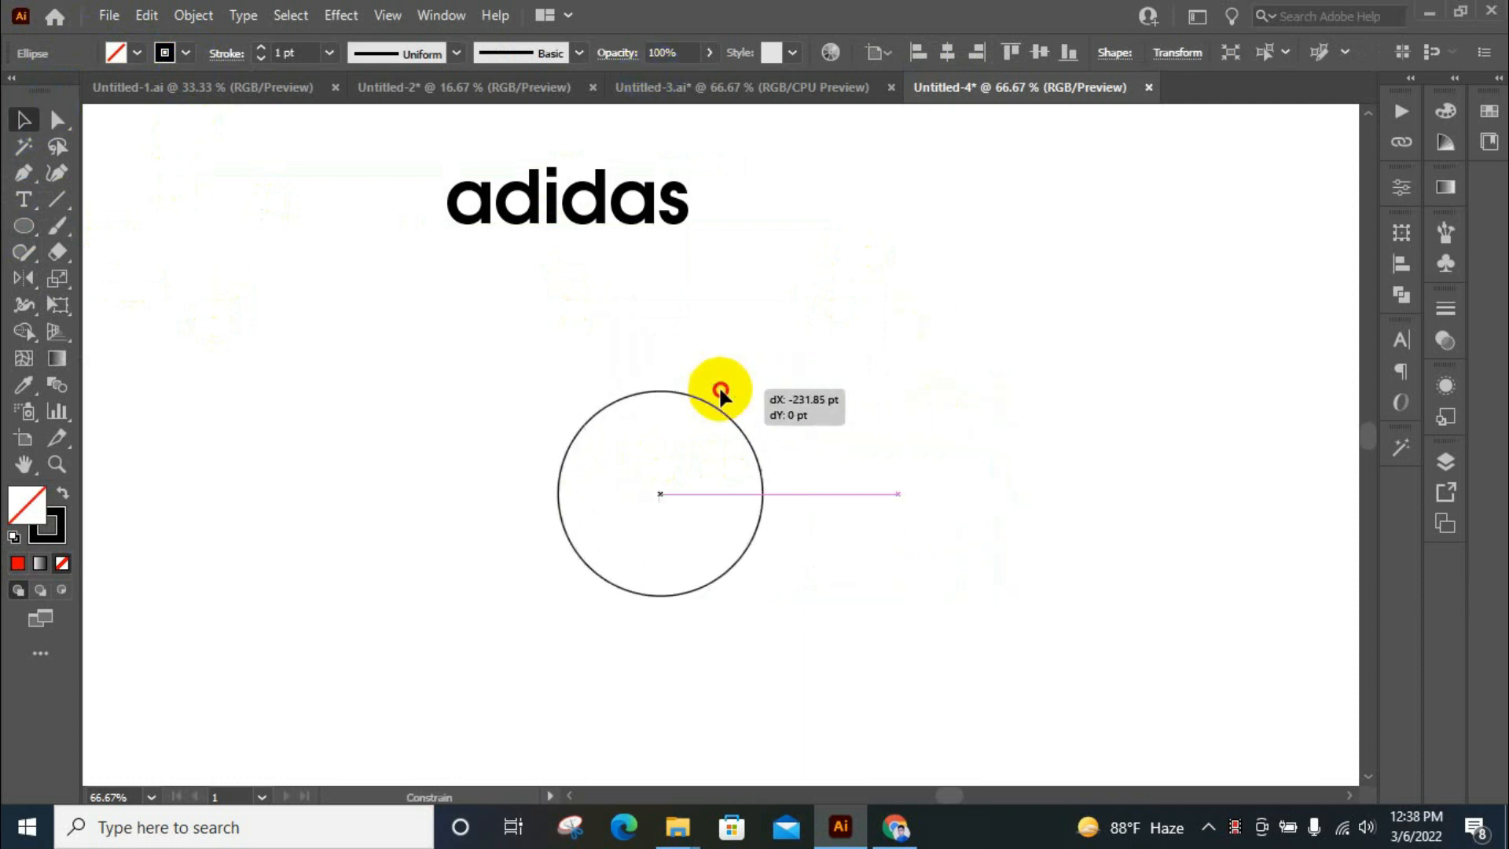
left_click(732, 467)
Create a copy of the circle rotated 49° around its bottom anchor point with the Rotate tool
scroll(640, 480, "up", 1)
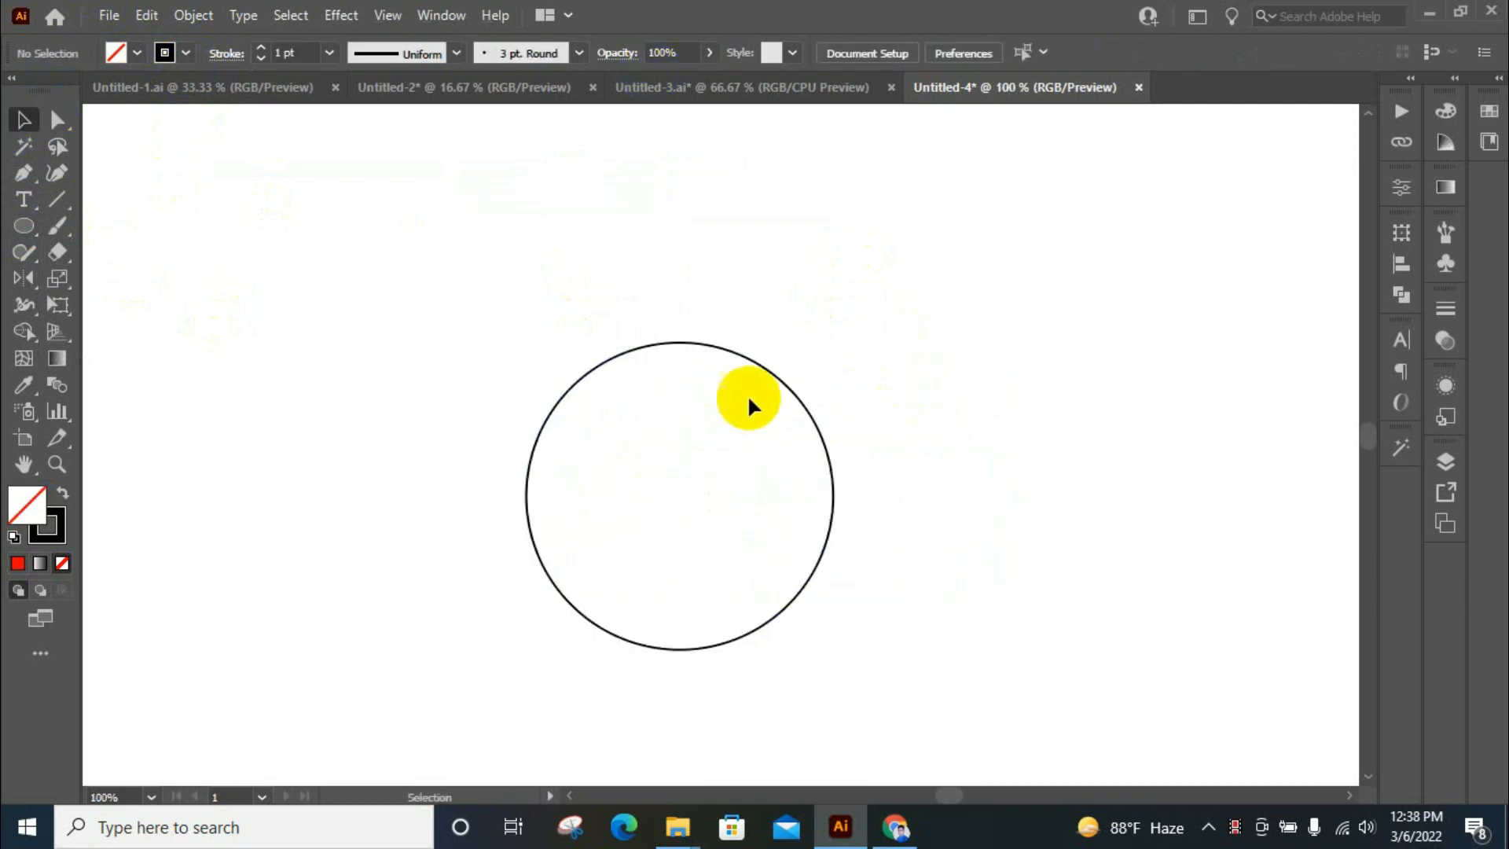
scroll(983, 290, "down", 1)
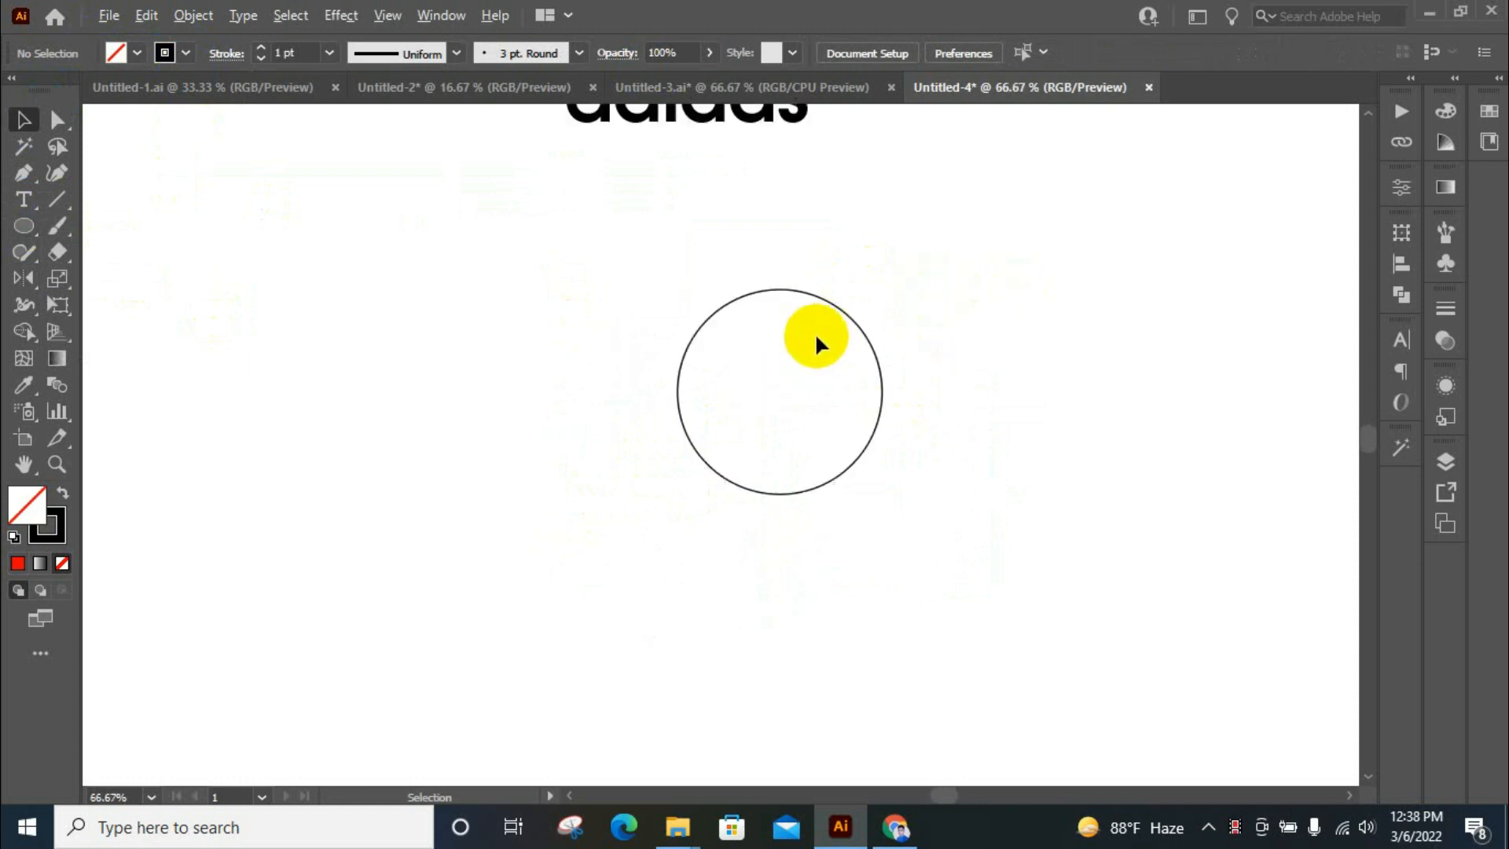
scroll(818, 330, "up", 1)
left_click(887, 329)
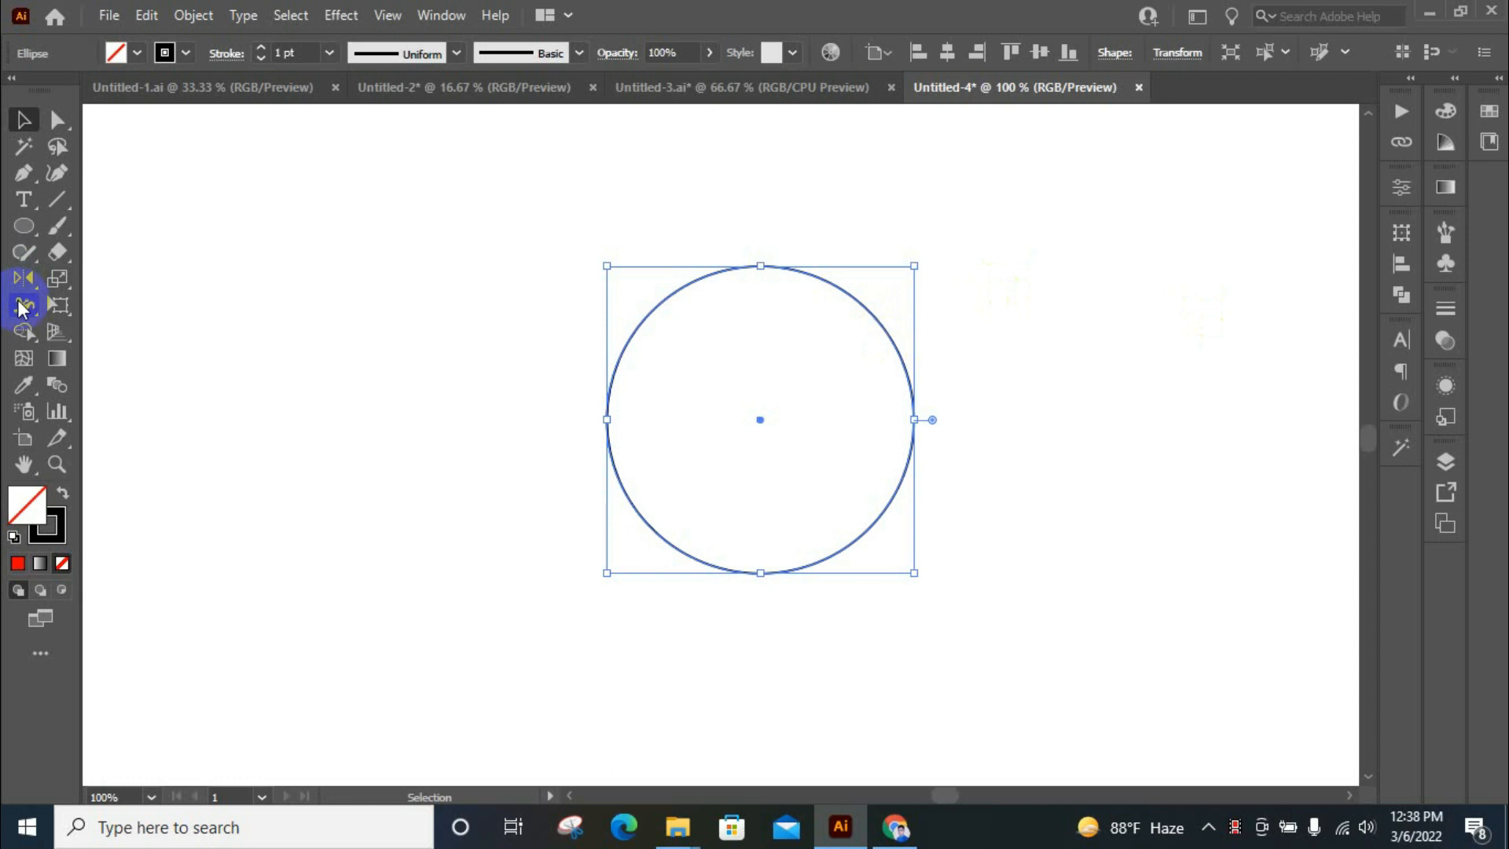
left_click_drag(17, 291, 63, 273)
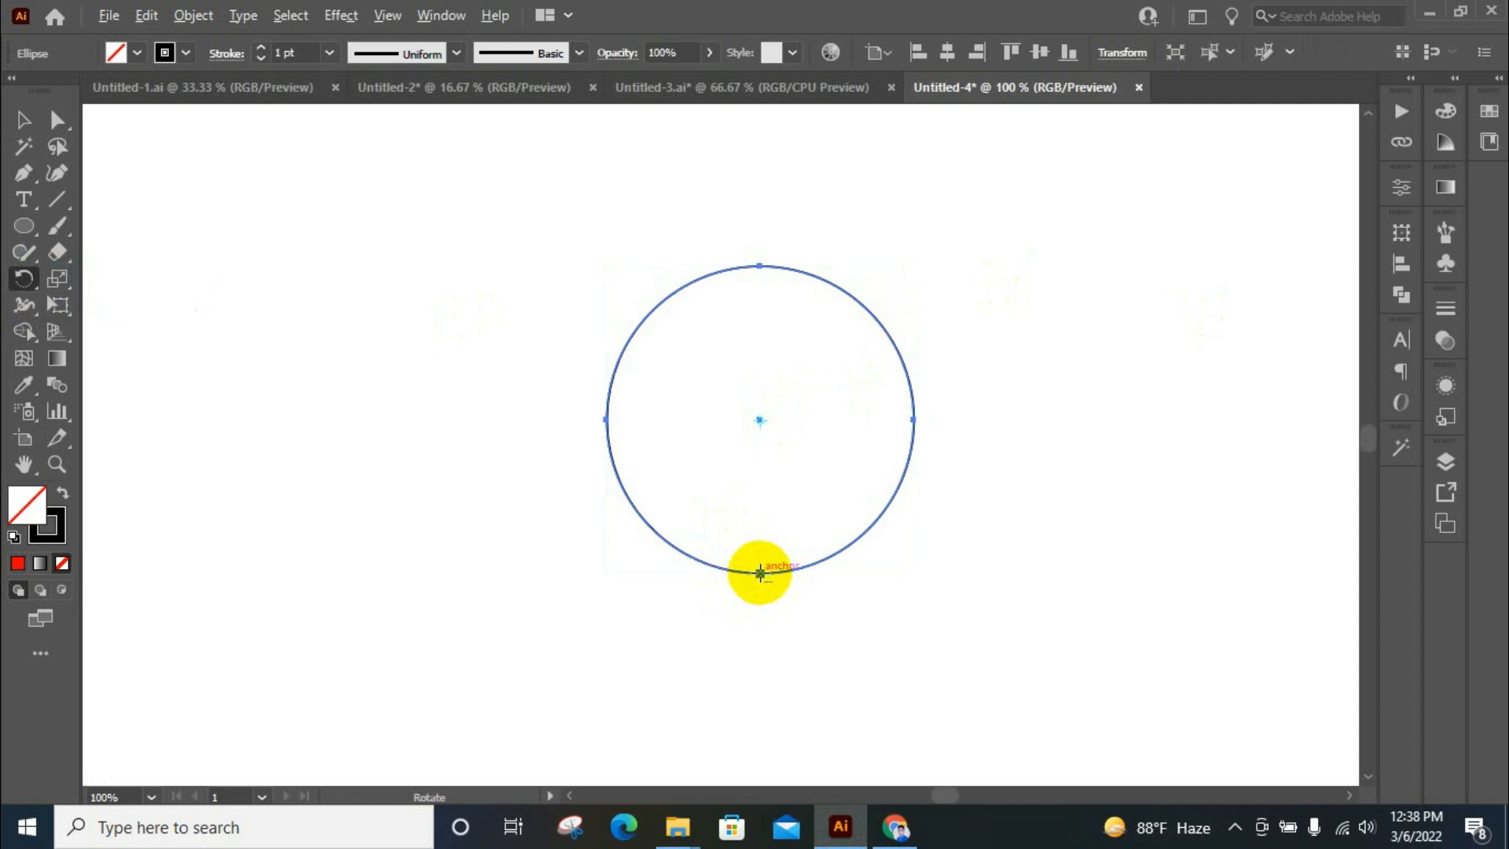
left_click(759, 573, "alt")
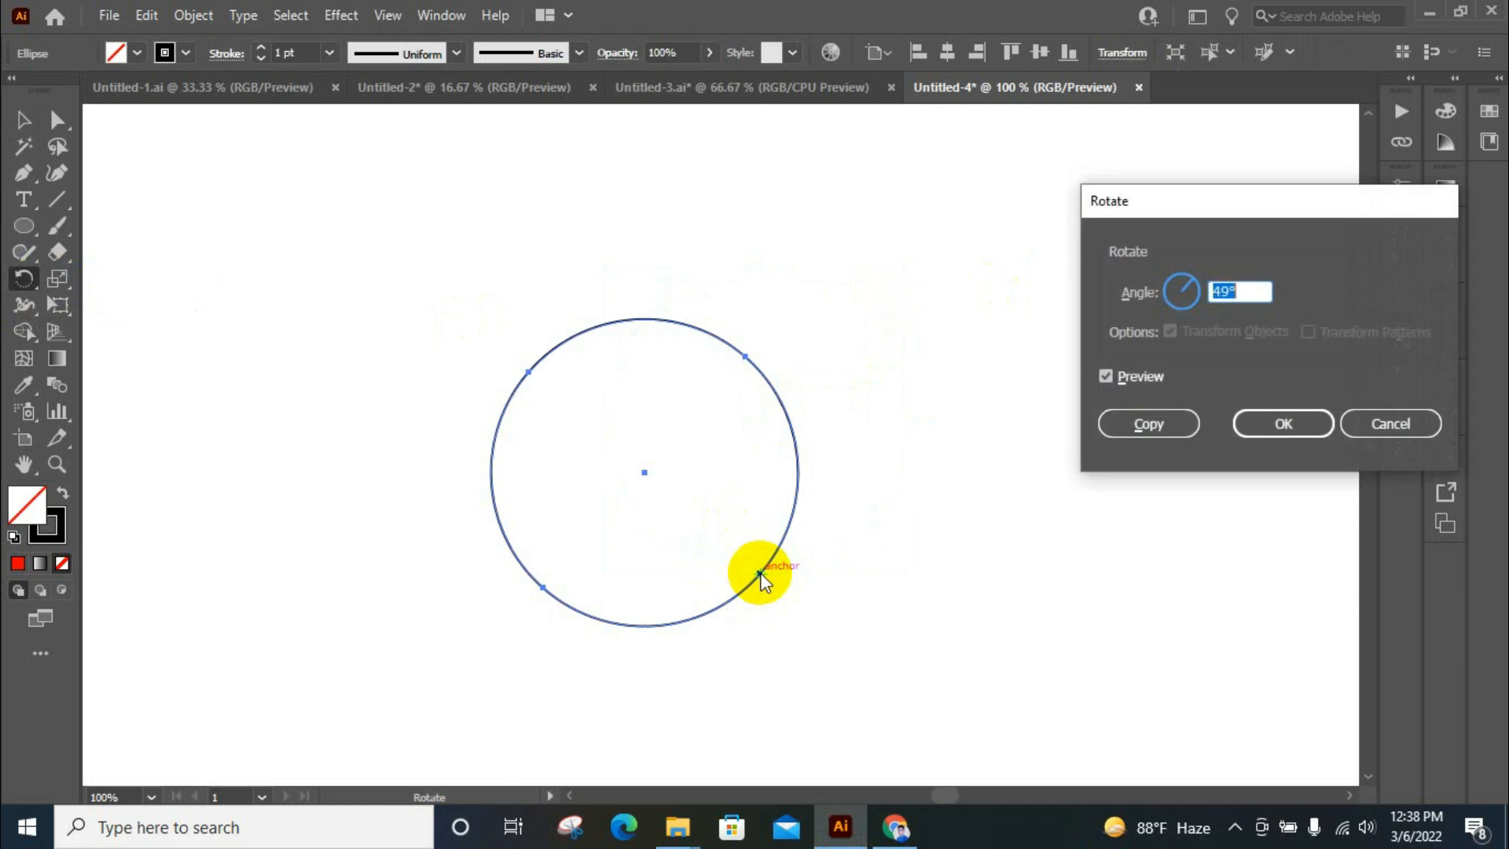
left_click(1149, 426)
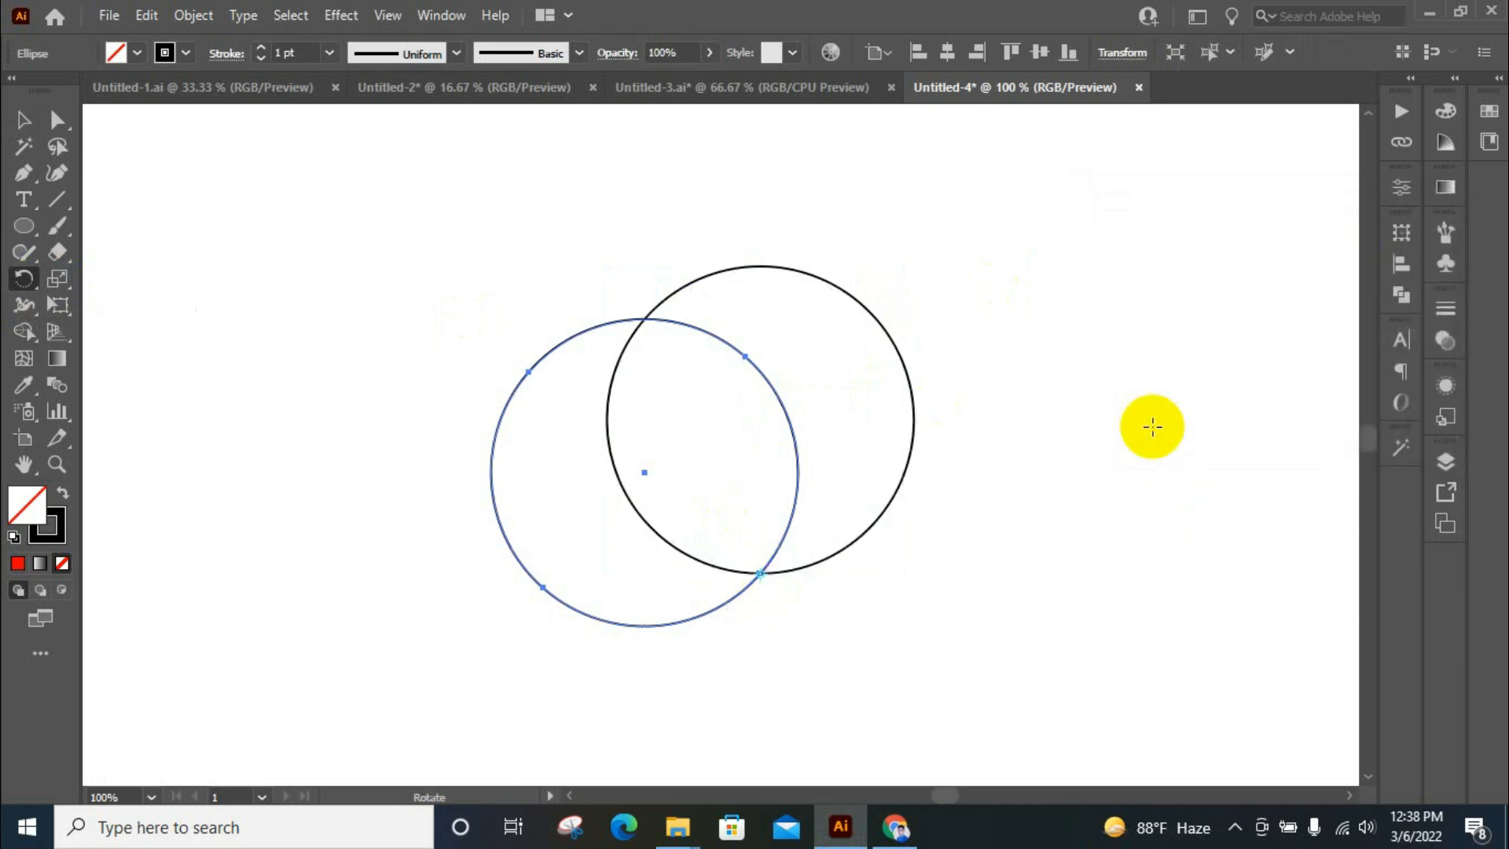
Reflect a copy of the rotated circle across the vertical axis through the point where both circles meet at the bottom
left_click_drag(23, 278, 64, 306)
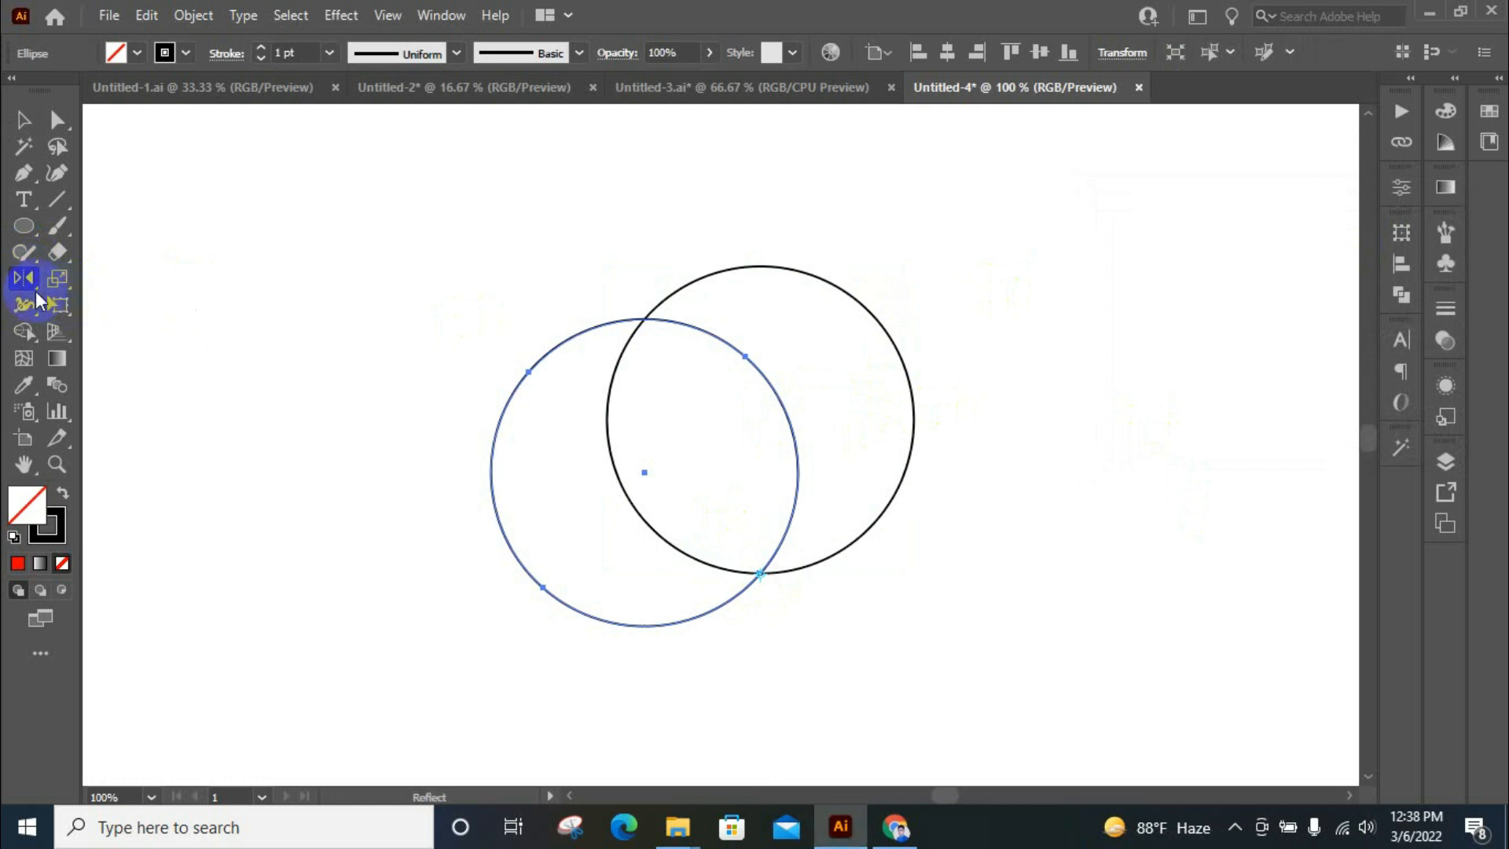
double_click(23, 279)
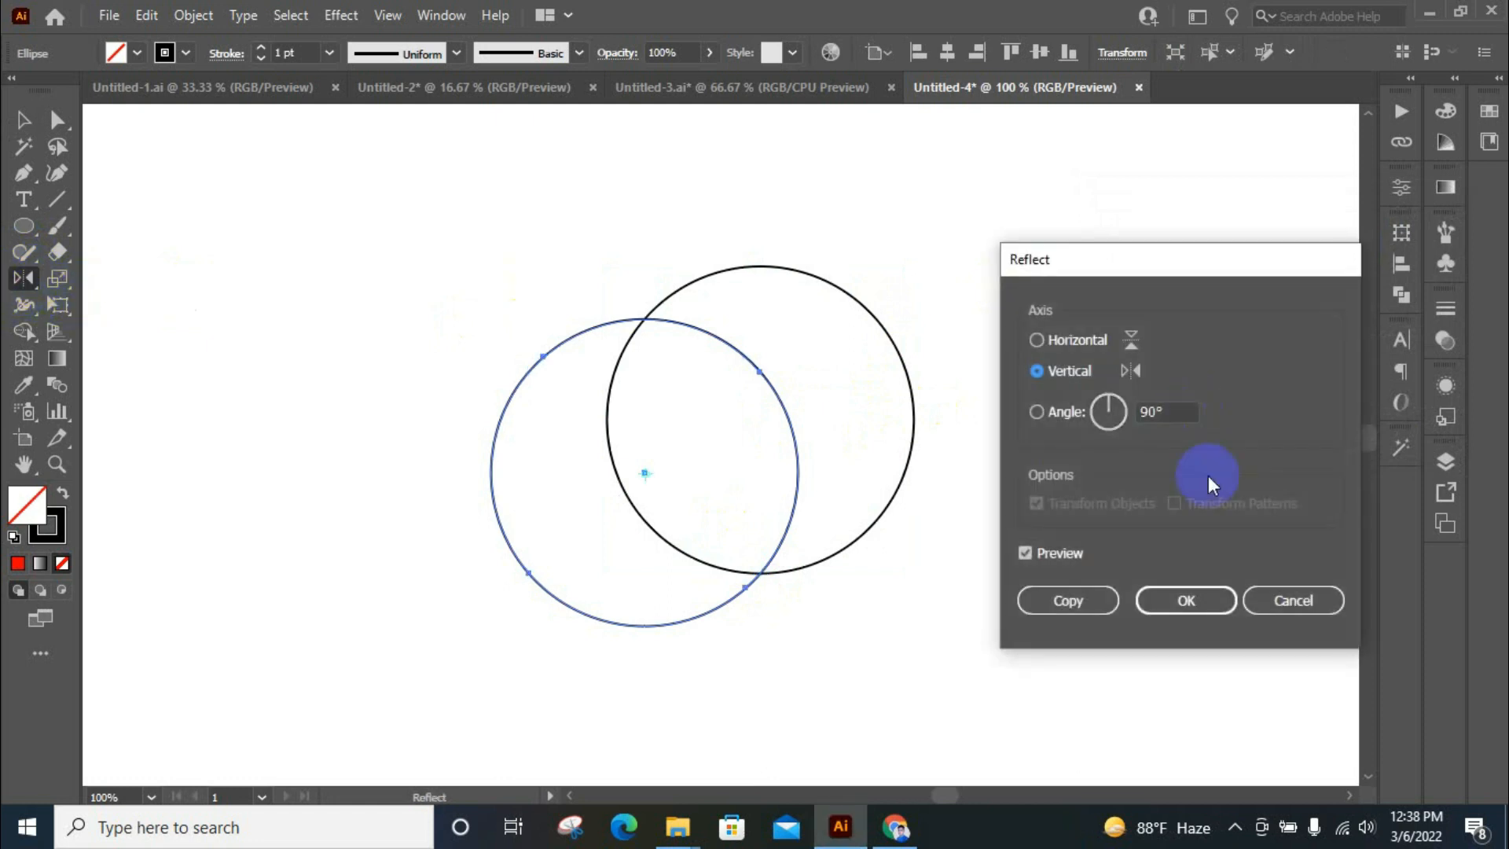
left_click(1289, 599)
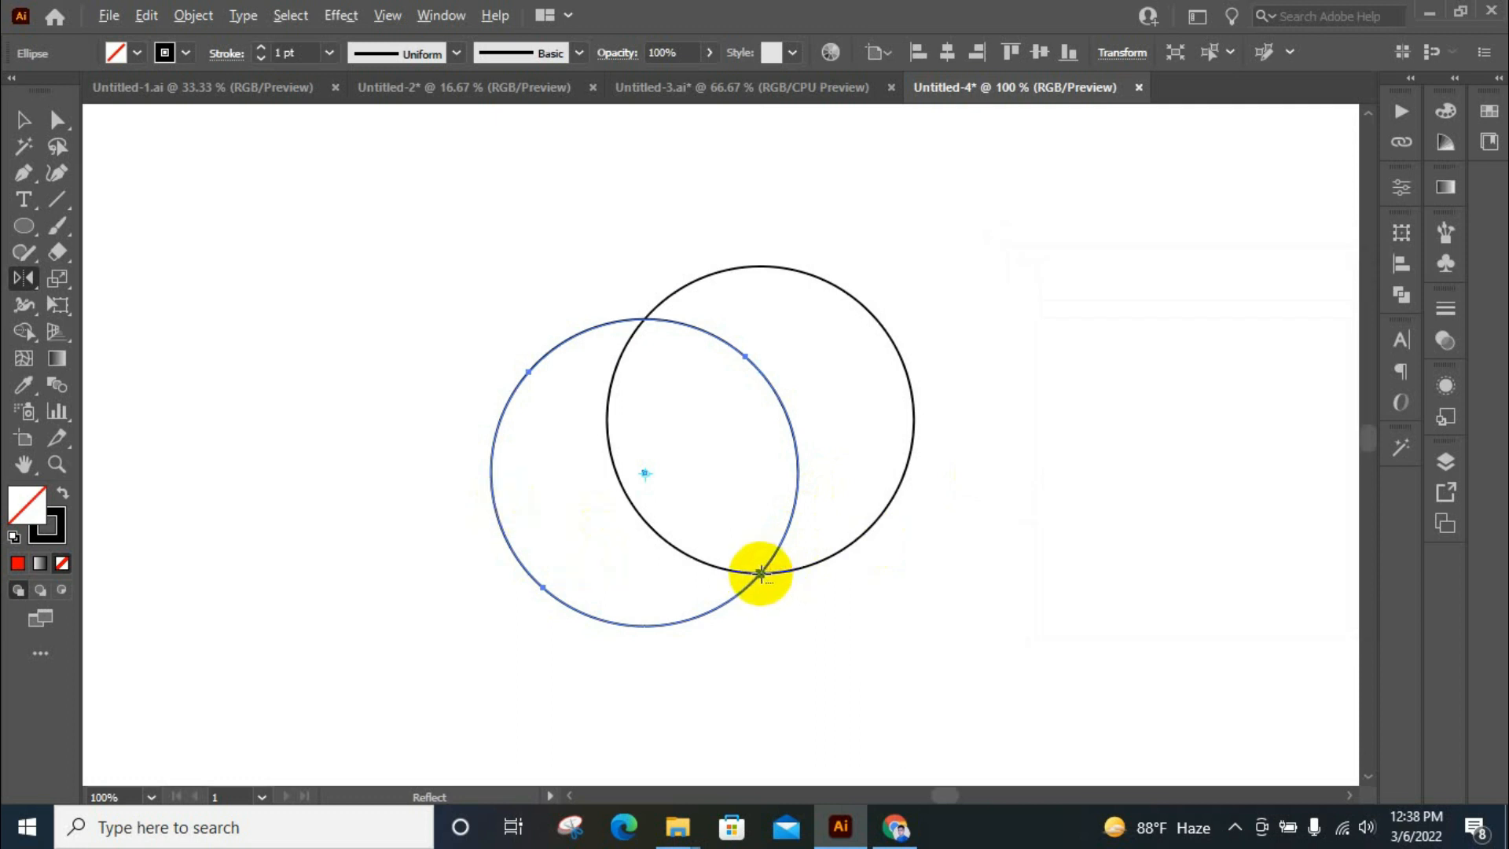
left_click(761, 574, "alt")
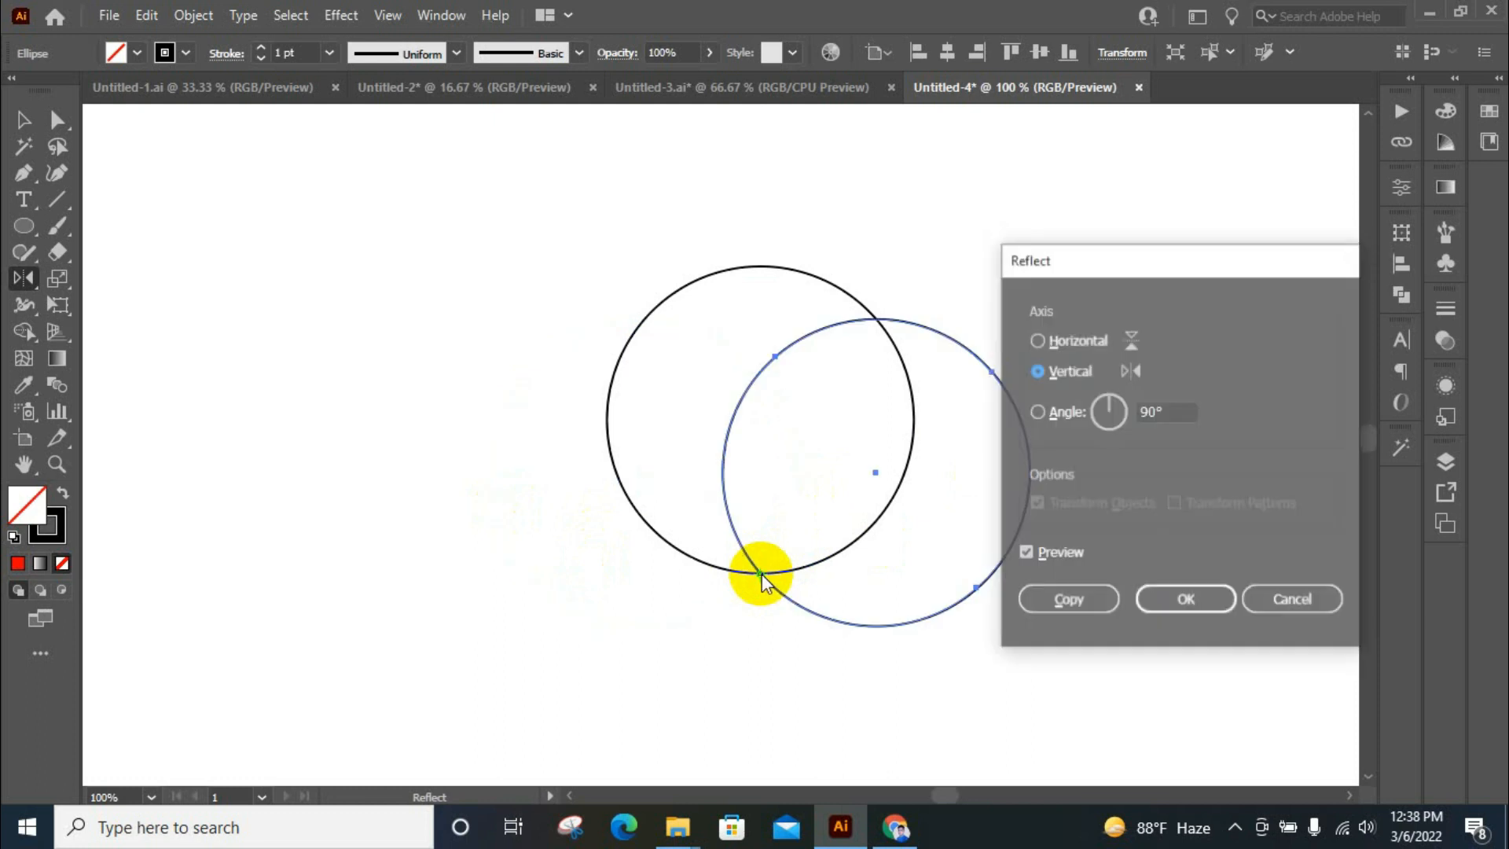
left_click(1071, 599)
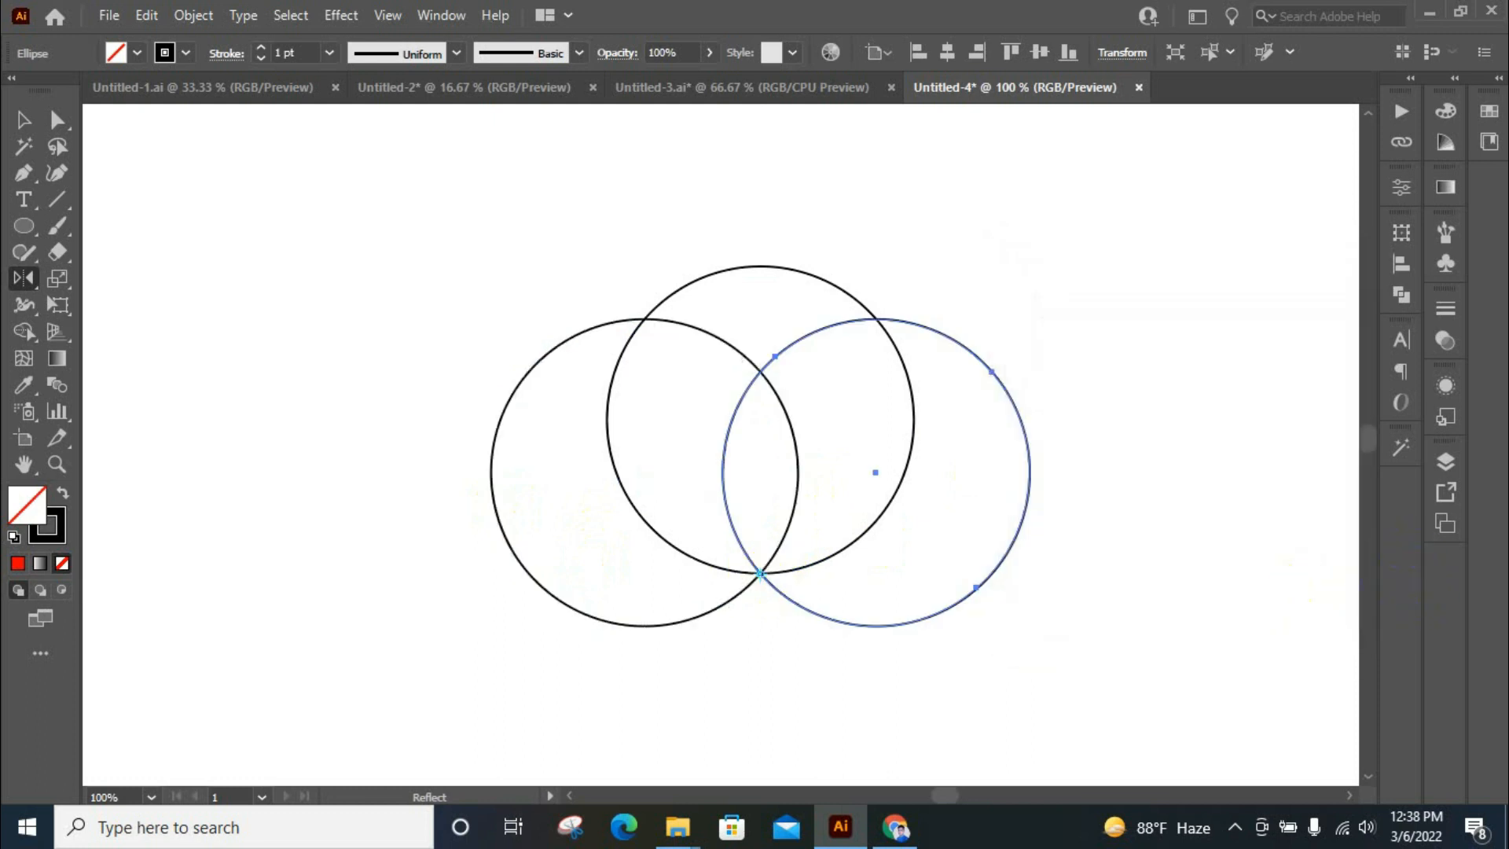
Duplicate the left circle diagonally down and to the left so its edge meets the left edge of the right circle
scroll(796, 422, "down", 1)
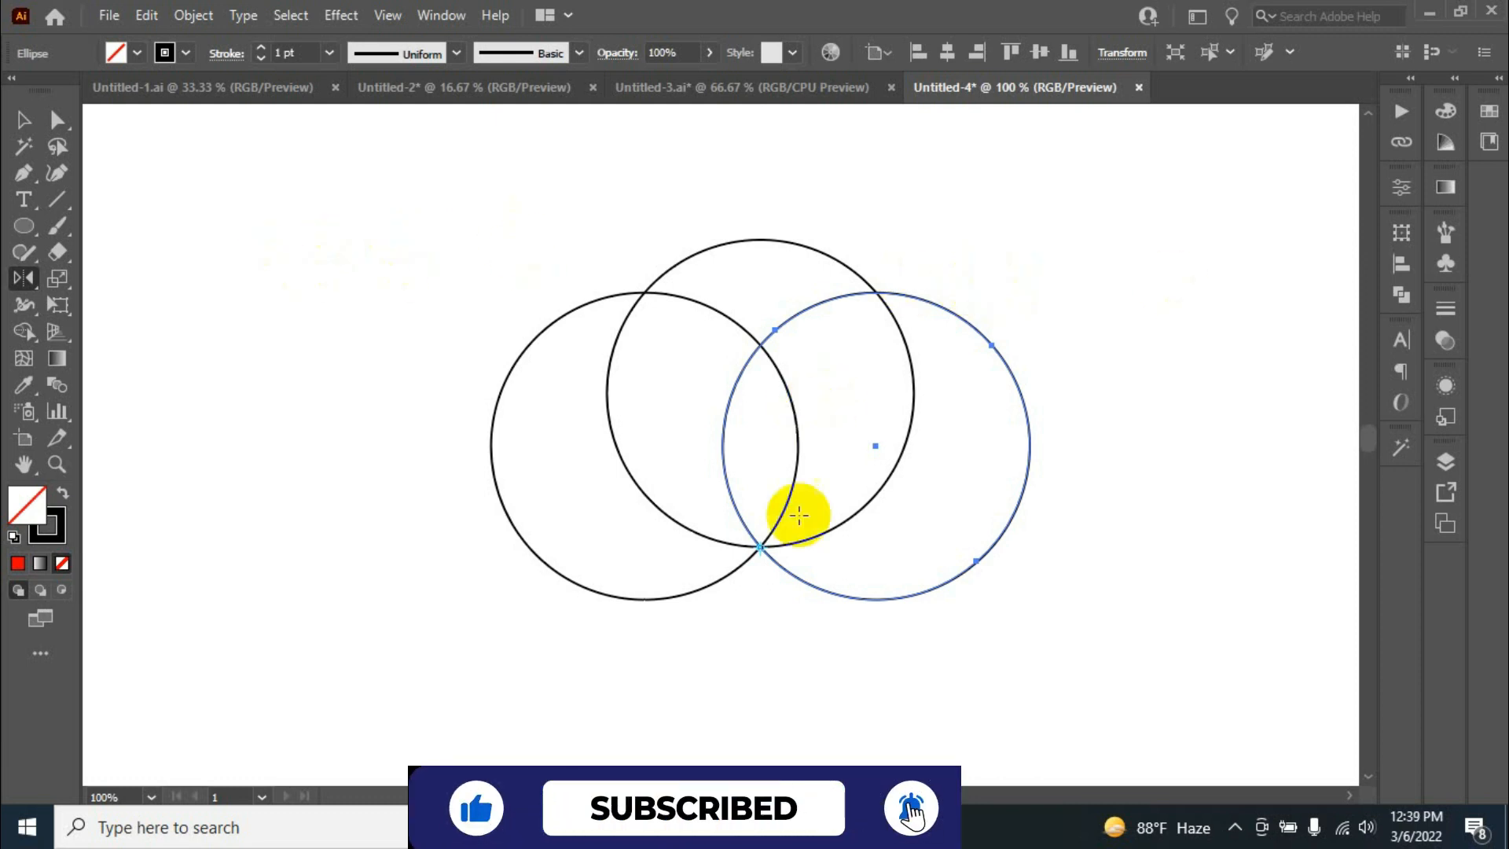
key("v")
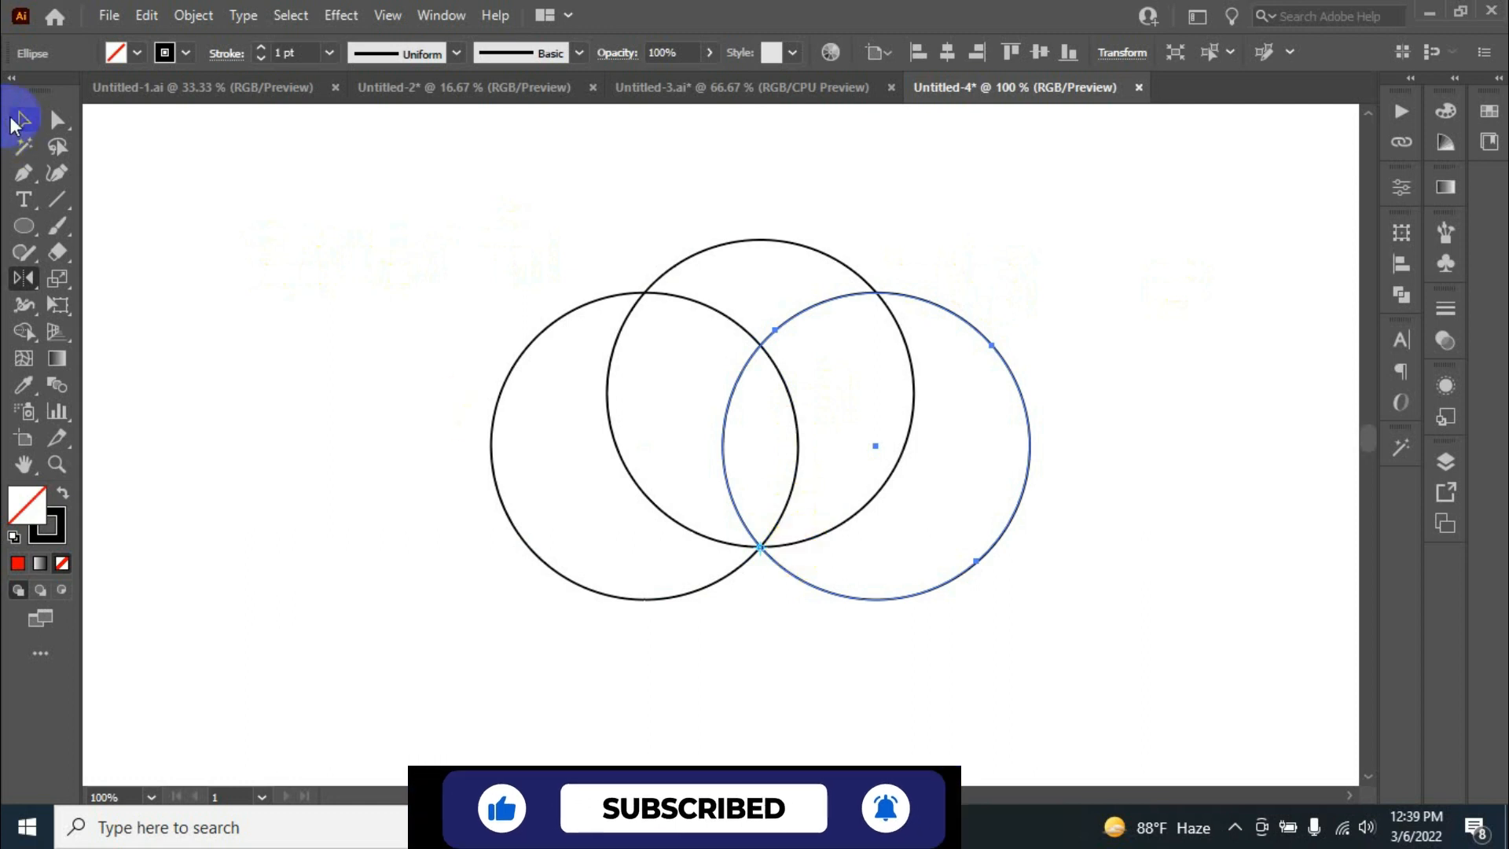
left_click(321, 521)
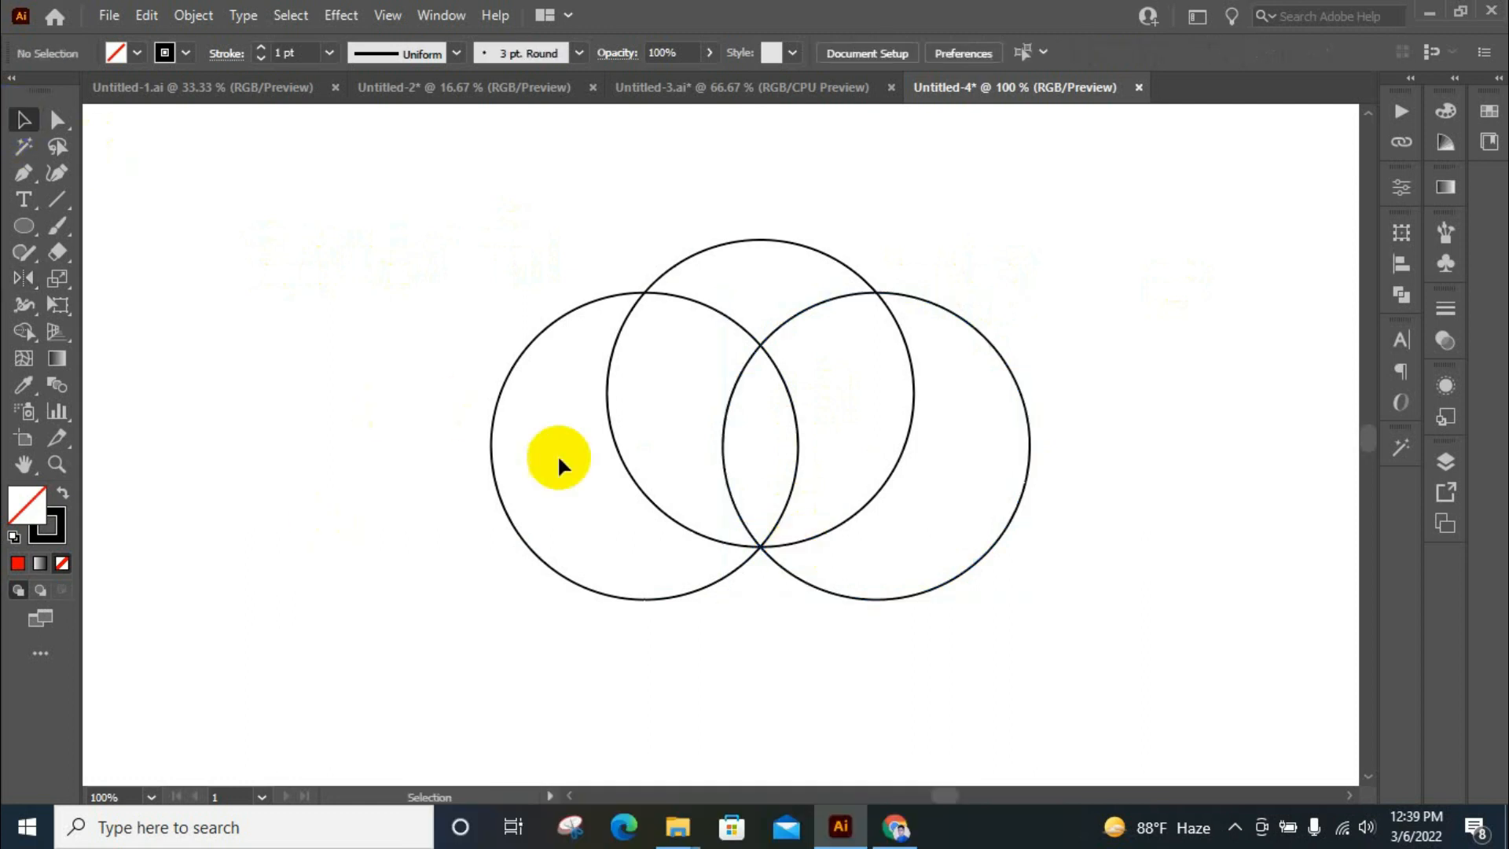
left_click(796, 447)
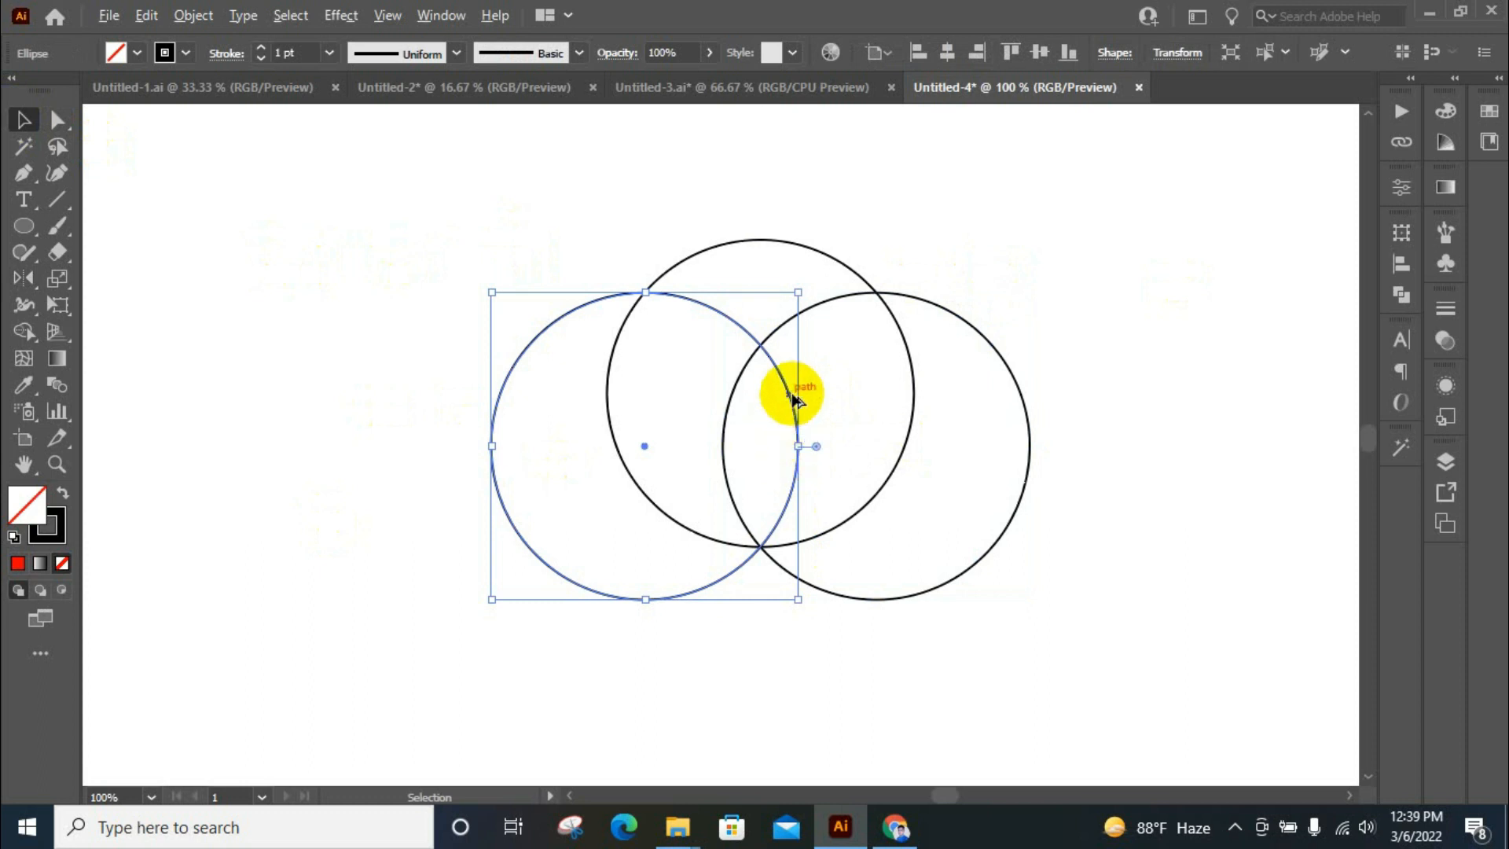
left_click_drag(788, 398, 724, 455)
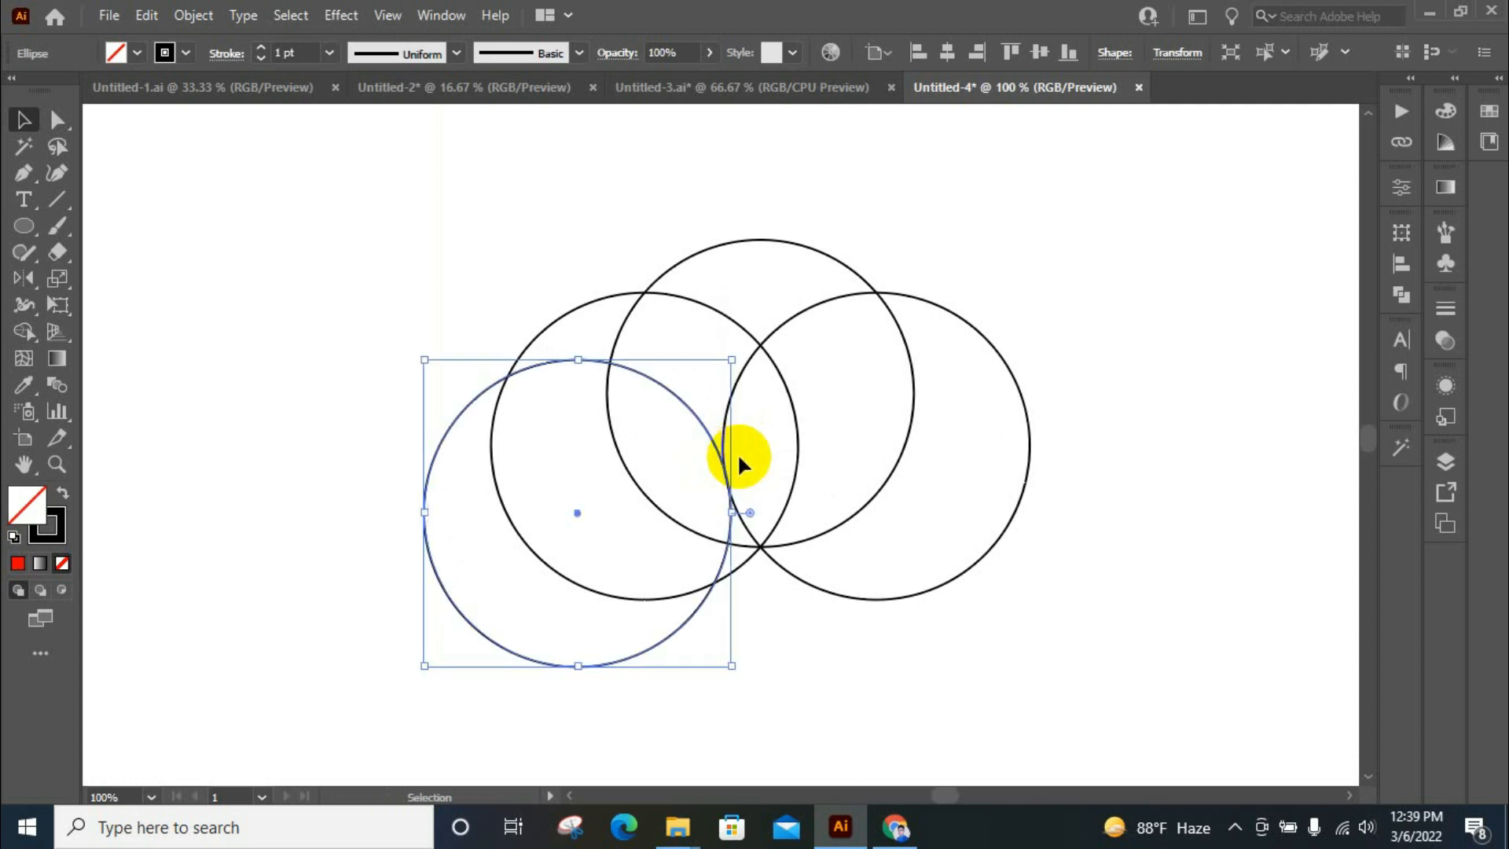
scroll(743, 463, "up", 3)
left_click(680, 625, "shift")
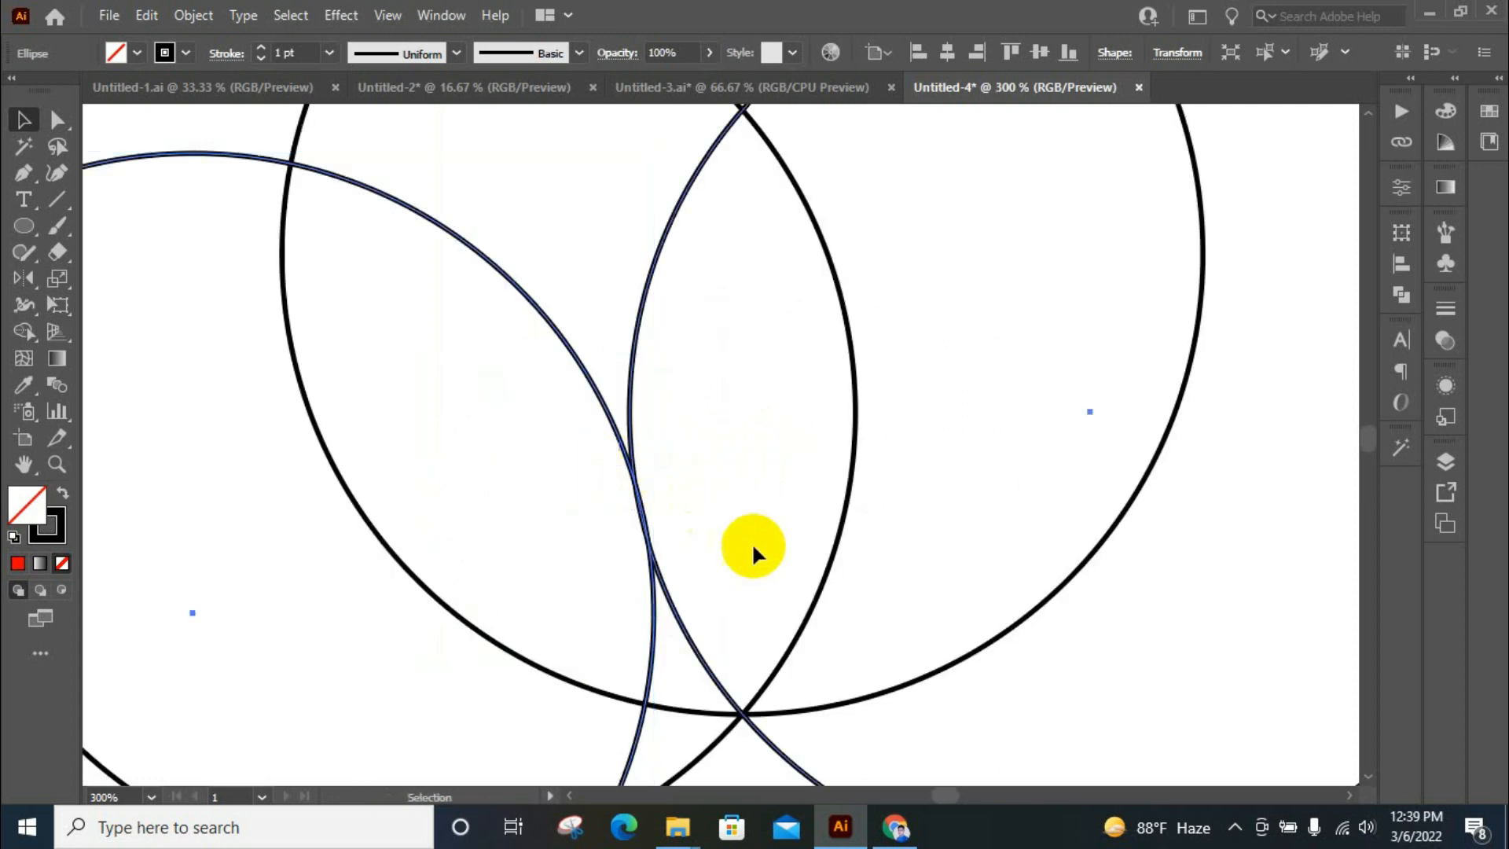
scroll(558, 407, "down", 3)
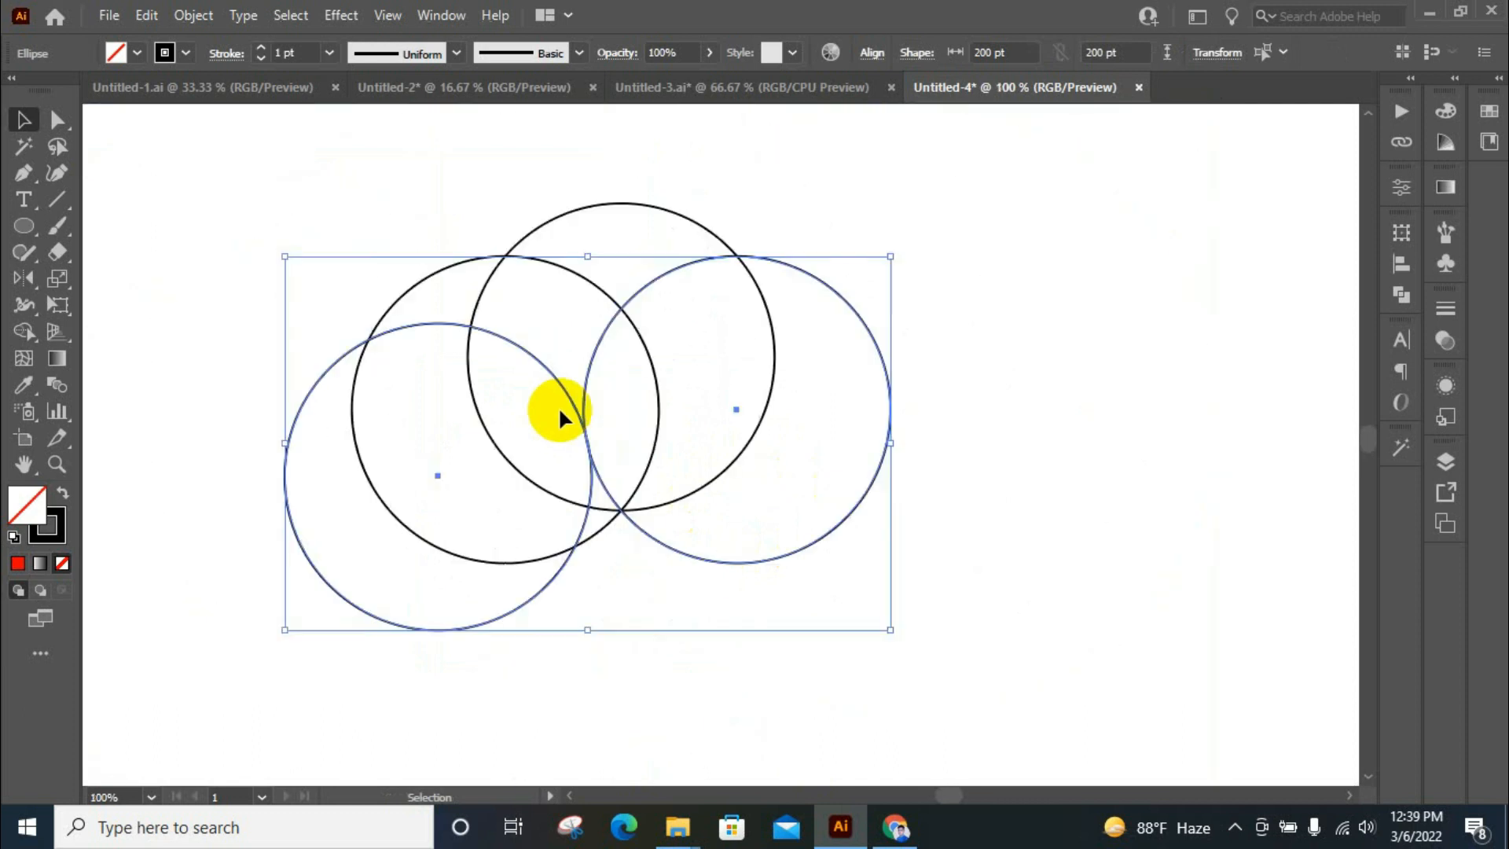
left_click(1047, 409)
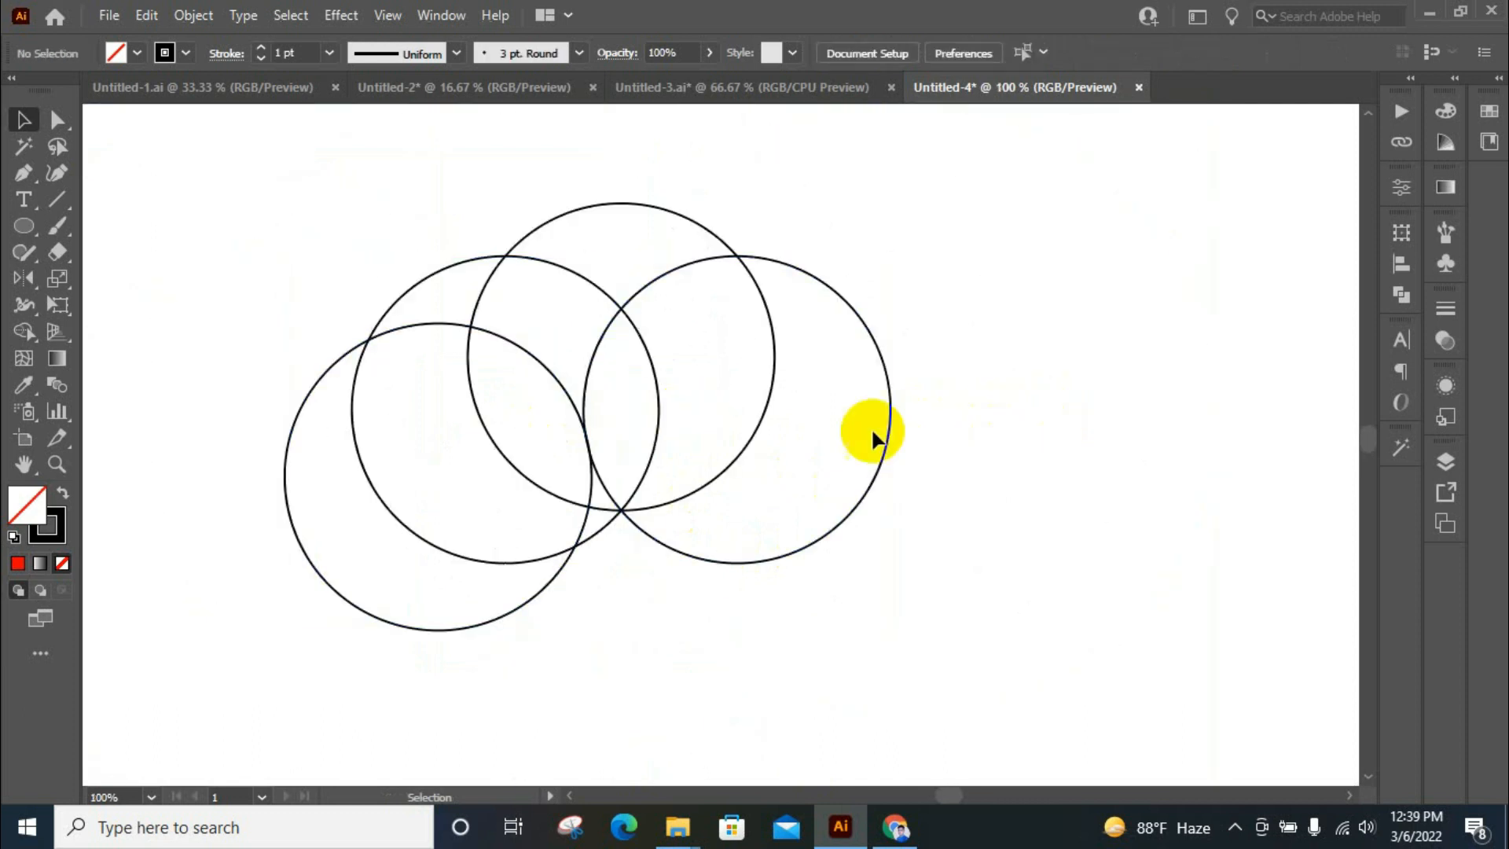
Duplicate the lower-left circle horizontally to the right side, aligning its left edge with the inner circle's right edge
left_click(568, 400)
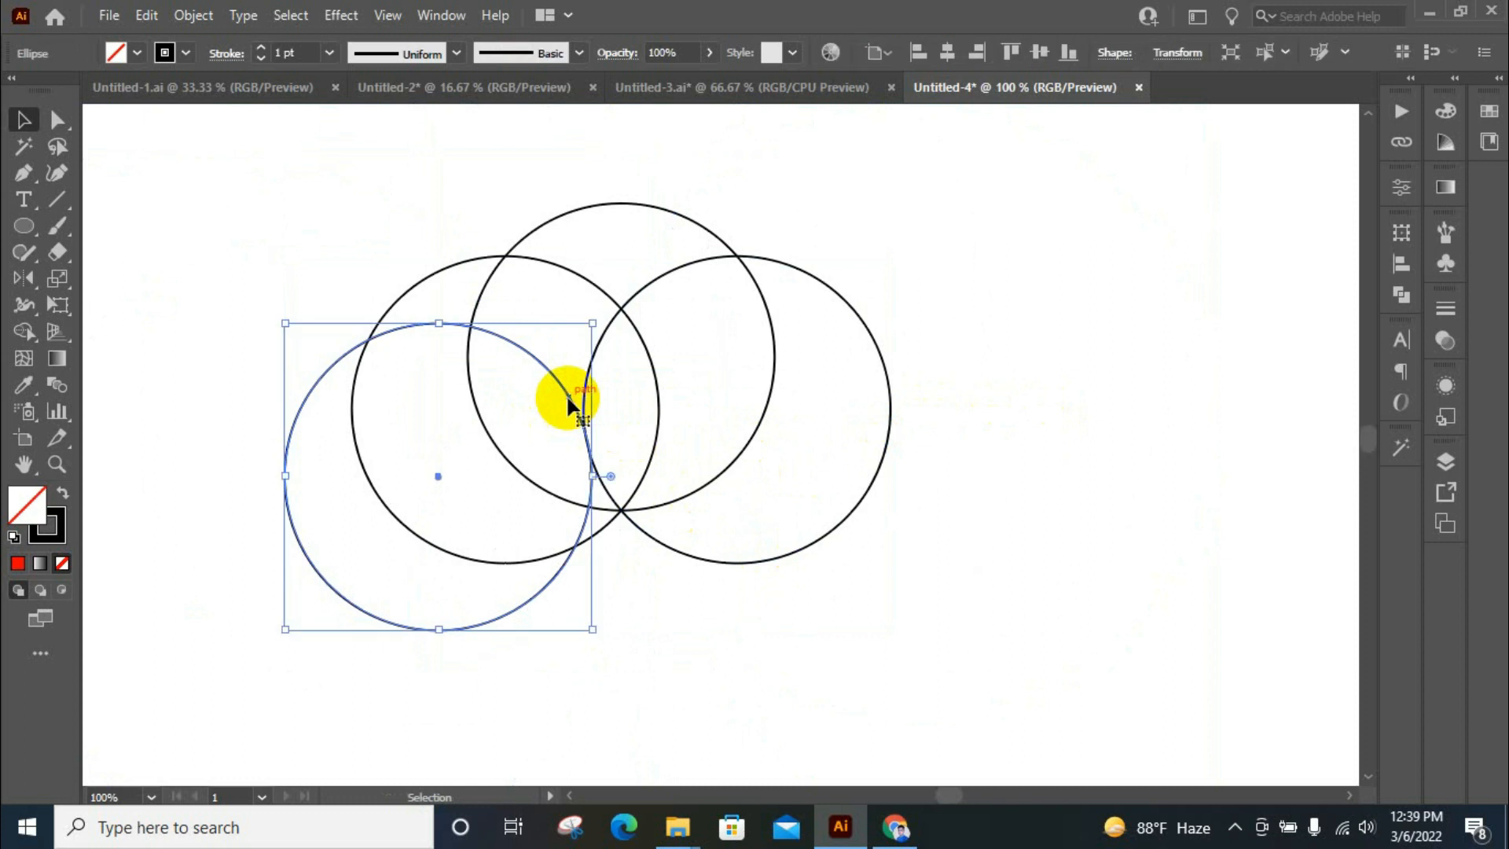
left_click_drag(569, 400, 935, 431)
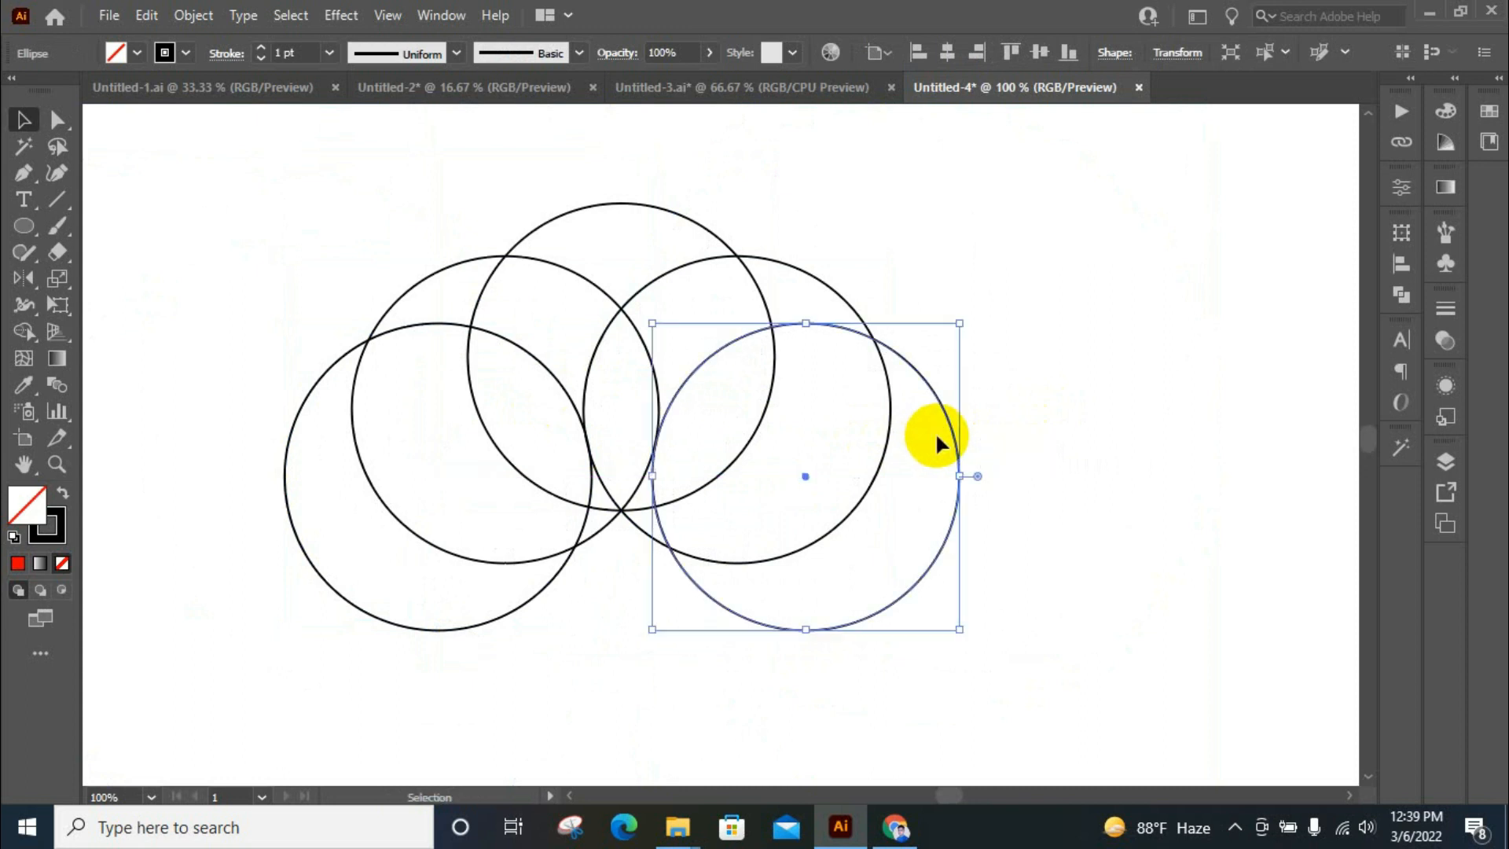
scroll(678, 448, "up", 3)
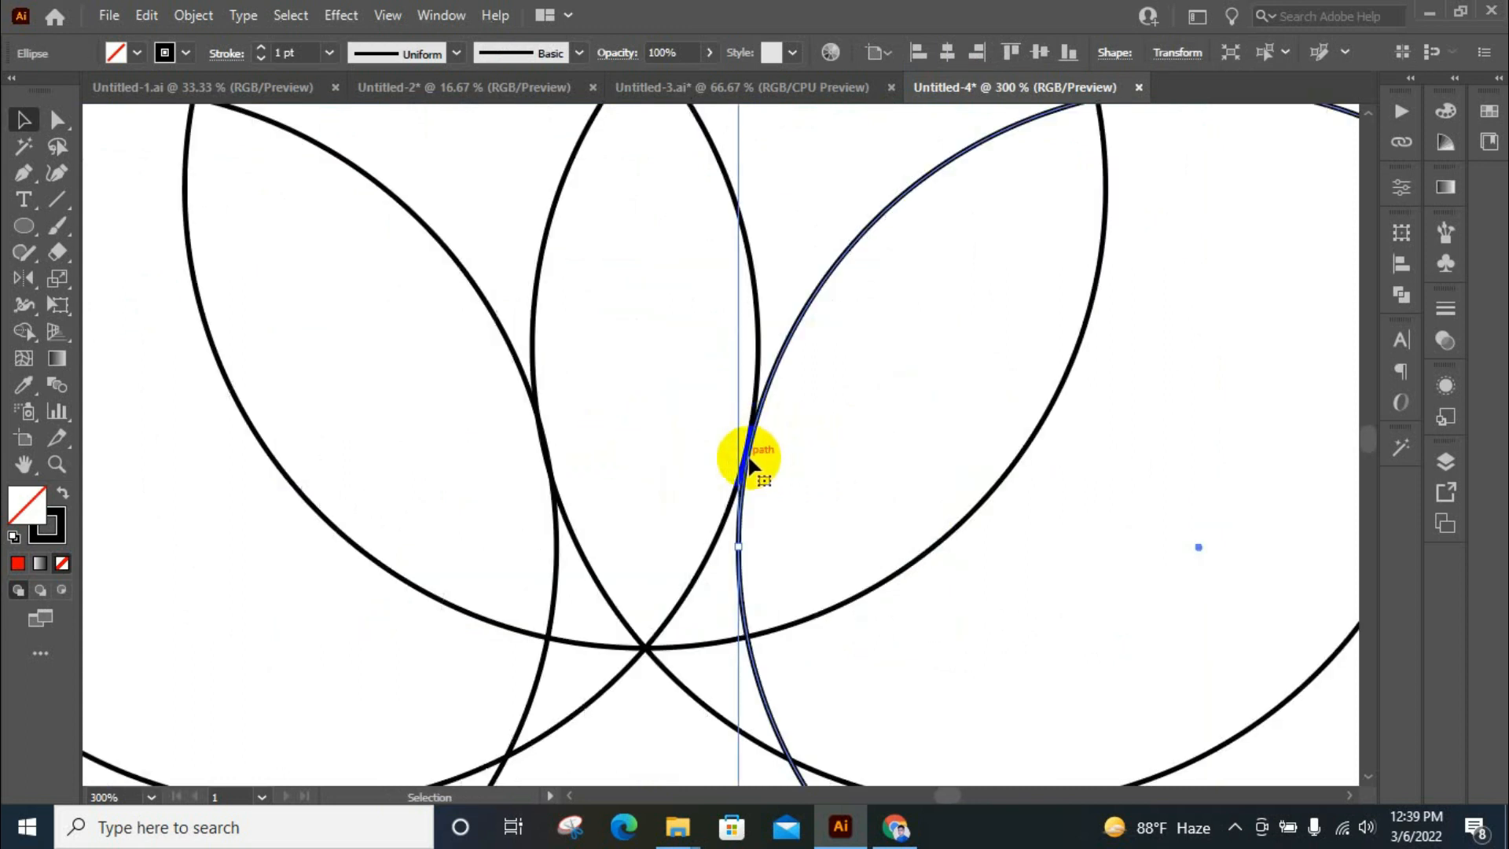
left_click_drag(745, 462, 742, 461)
left_click_drag(723, 432, 848, 500)
left_click(848, 500)
scroll(632, 467, "down", 2)
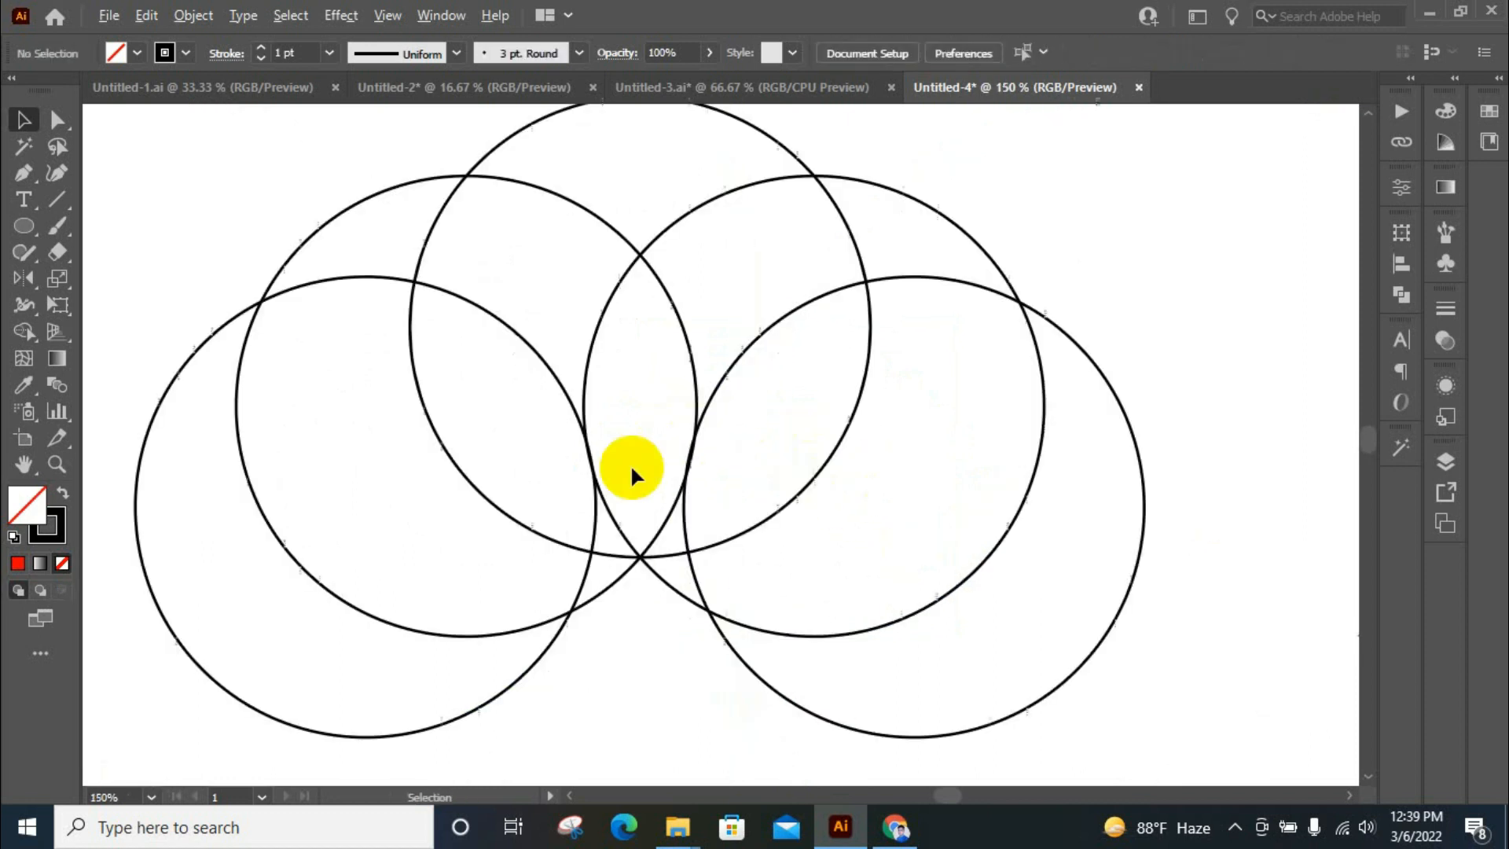
Examine on both sides how the lower circles' edges meet the edges of the central petal
left_click_drag(563, 464, 616, 445)
scroll(587, 431, "up", 3)
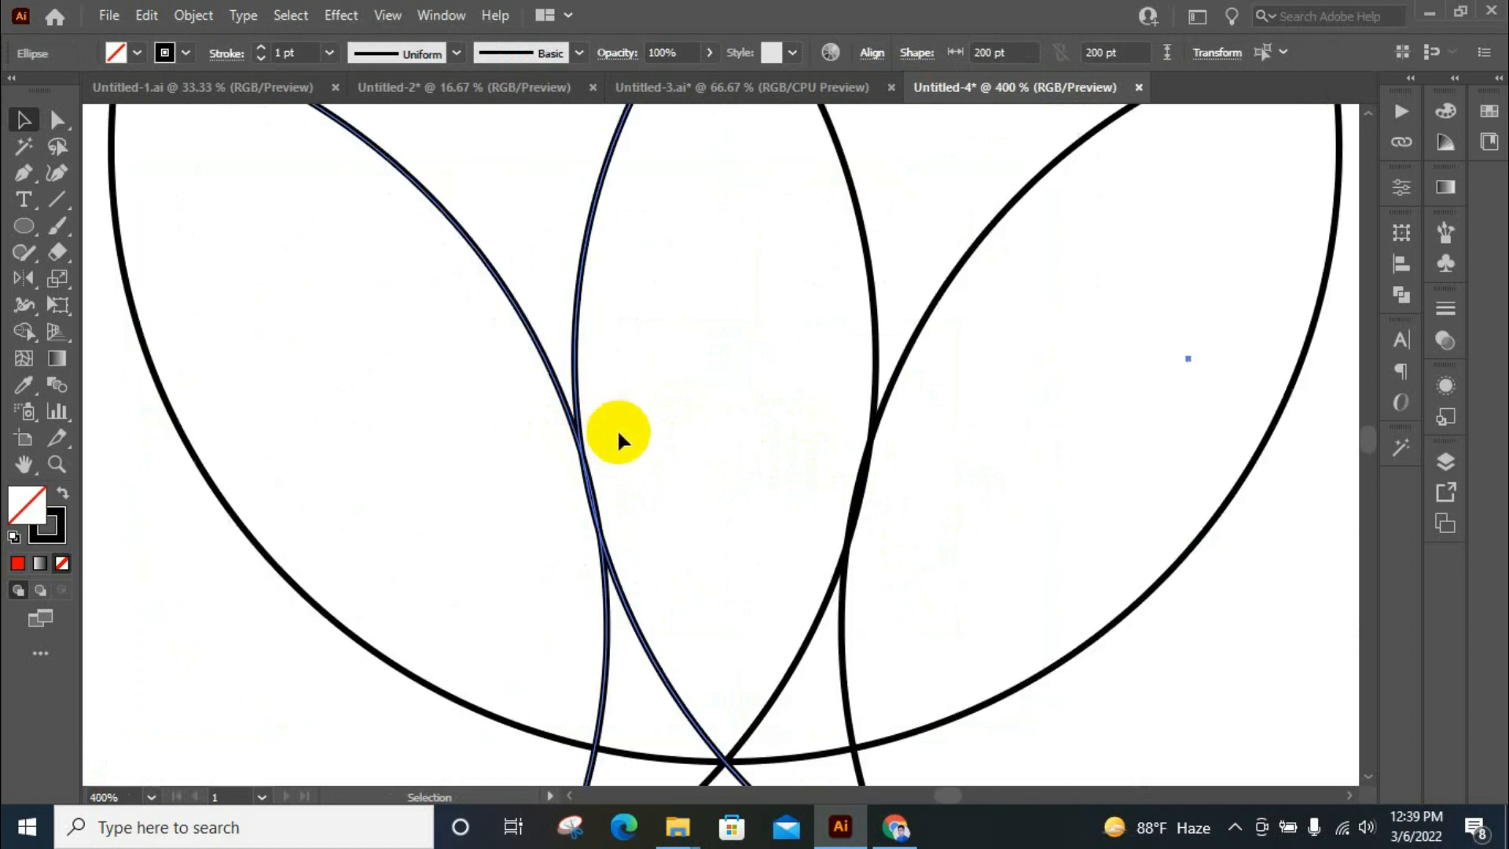
left_click(617, 427)
scroll(608, 439, "down", 4)
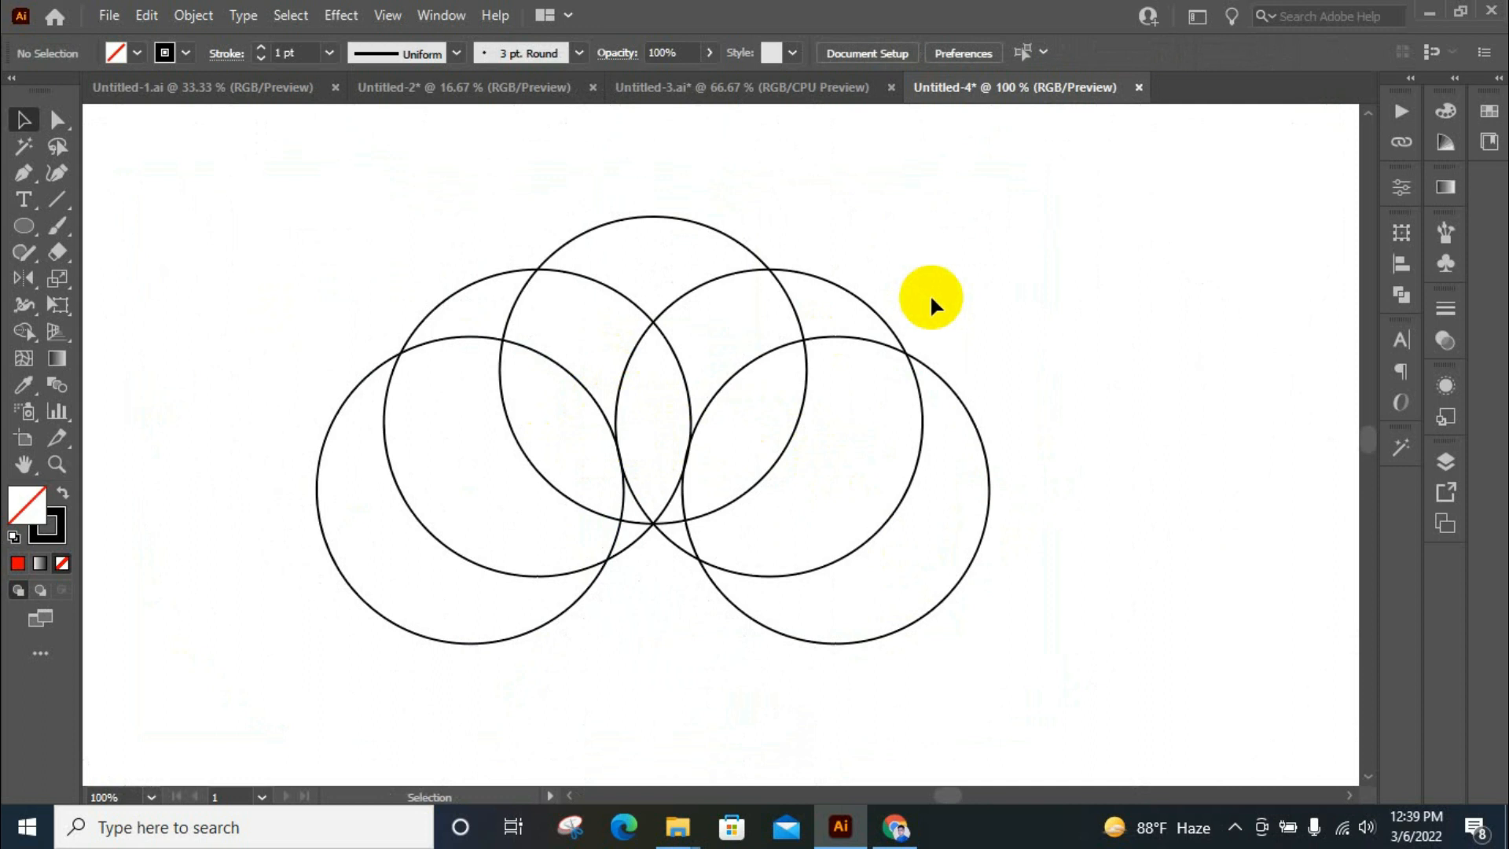
scroll(610, 483, "up", 1)
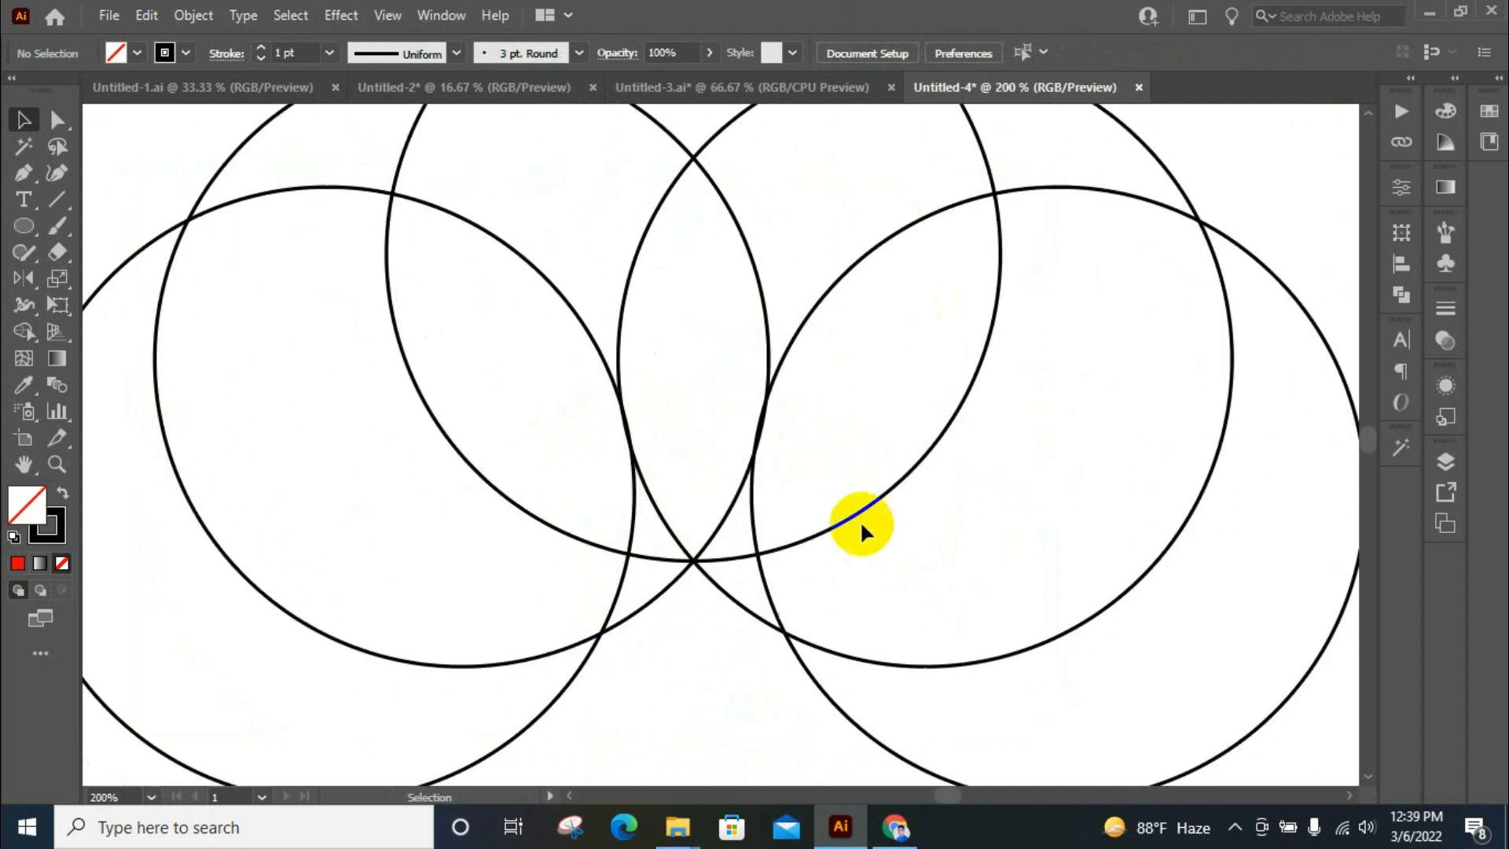
scroll(937, 403, "up", 1)
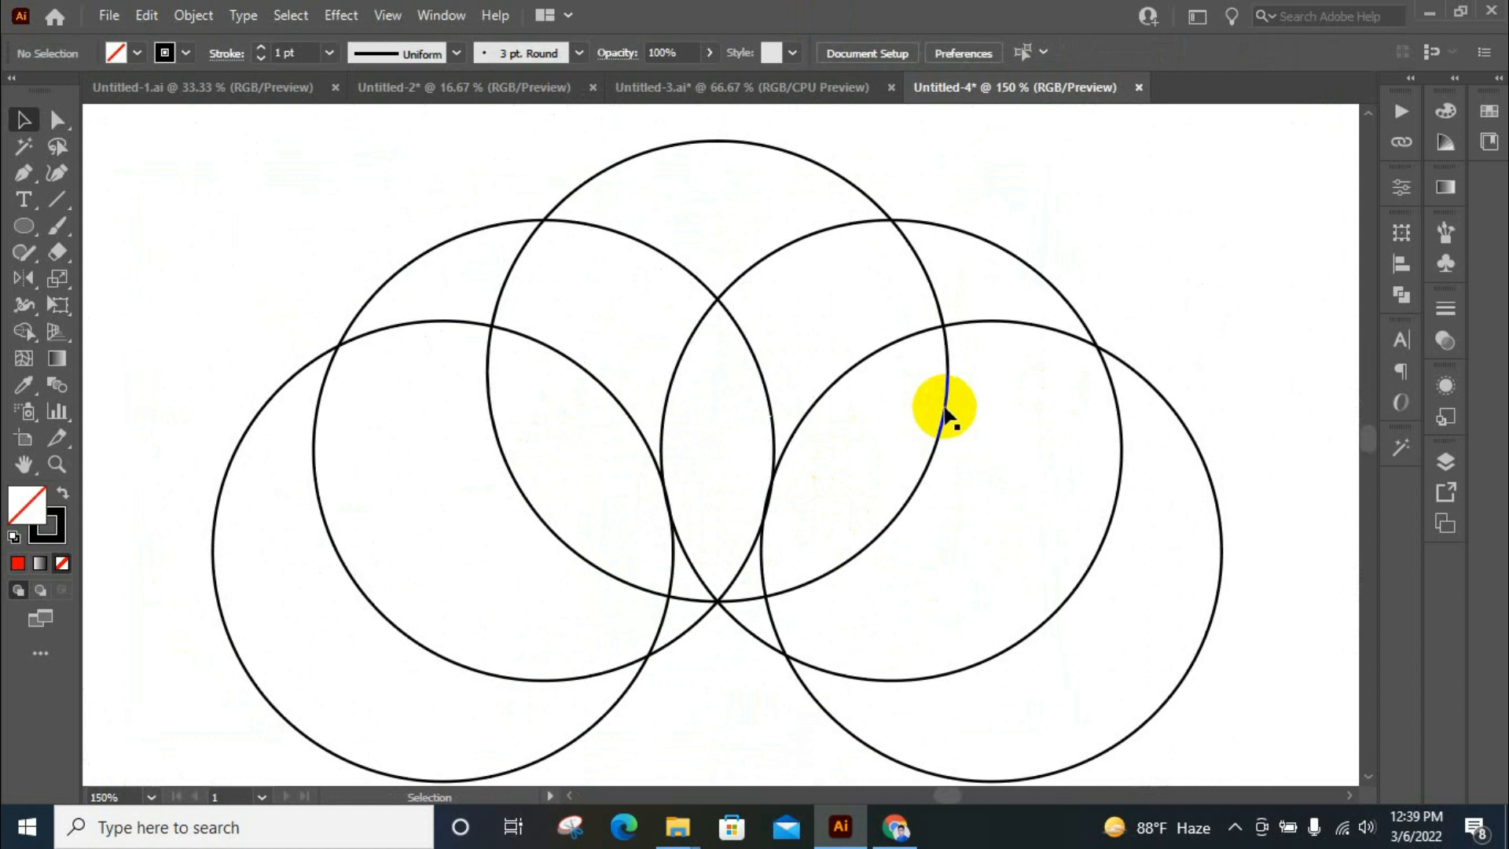
scroll(923, 380, "up", 2)
scroll(1036, 330, "down", 1)
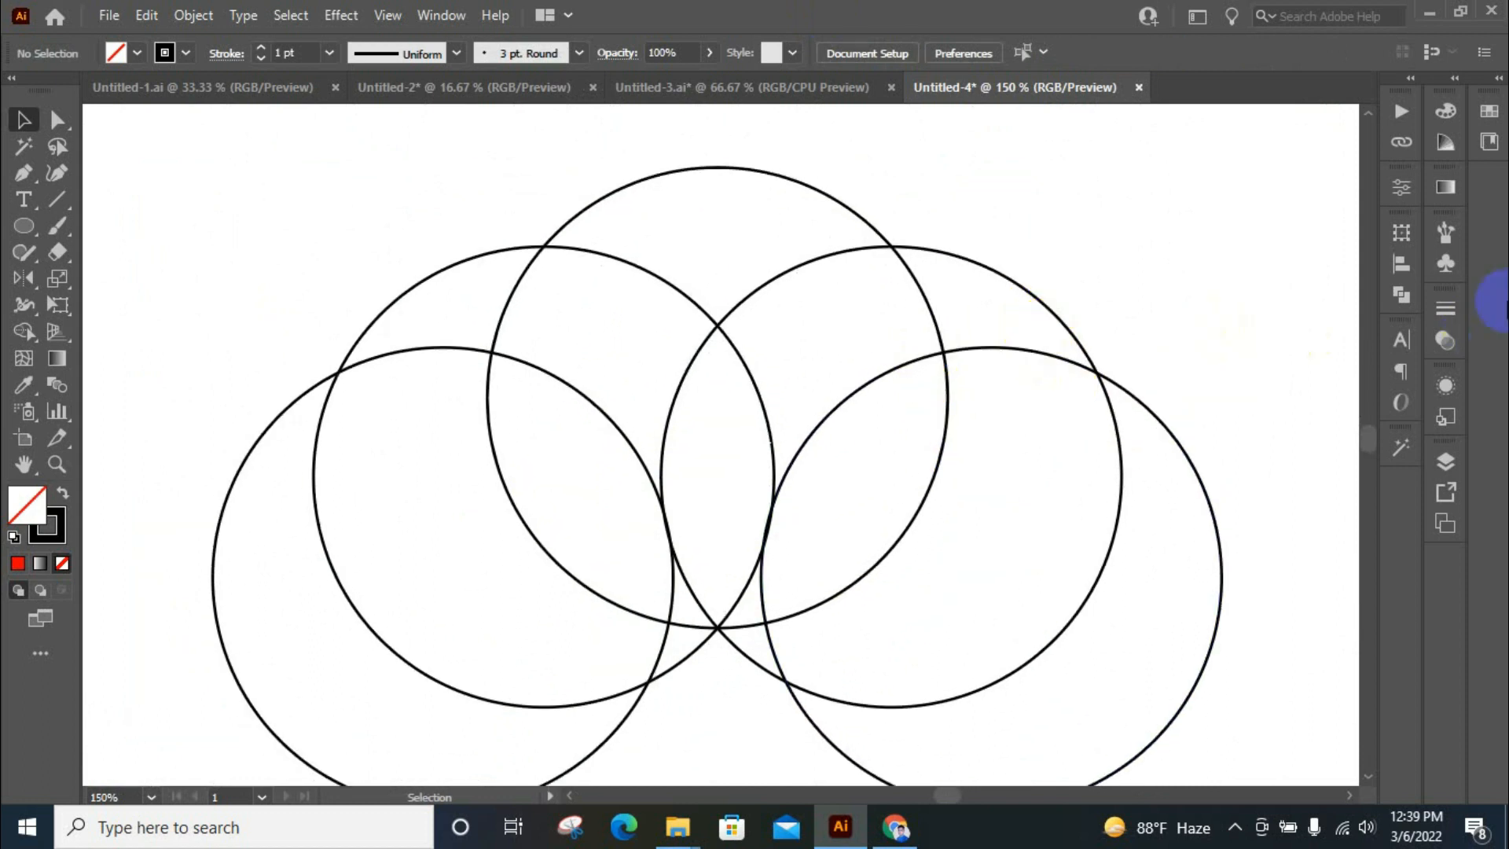
Draw a thin horizontal rectangle about 238 pt wide and 12 pt high across the middle of the overlapping circles
key("m")
left_click(447, 448)
left_click_drag(447, 449, 990, 477)
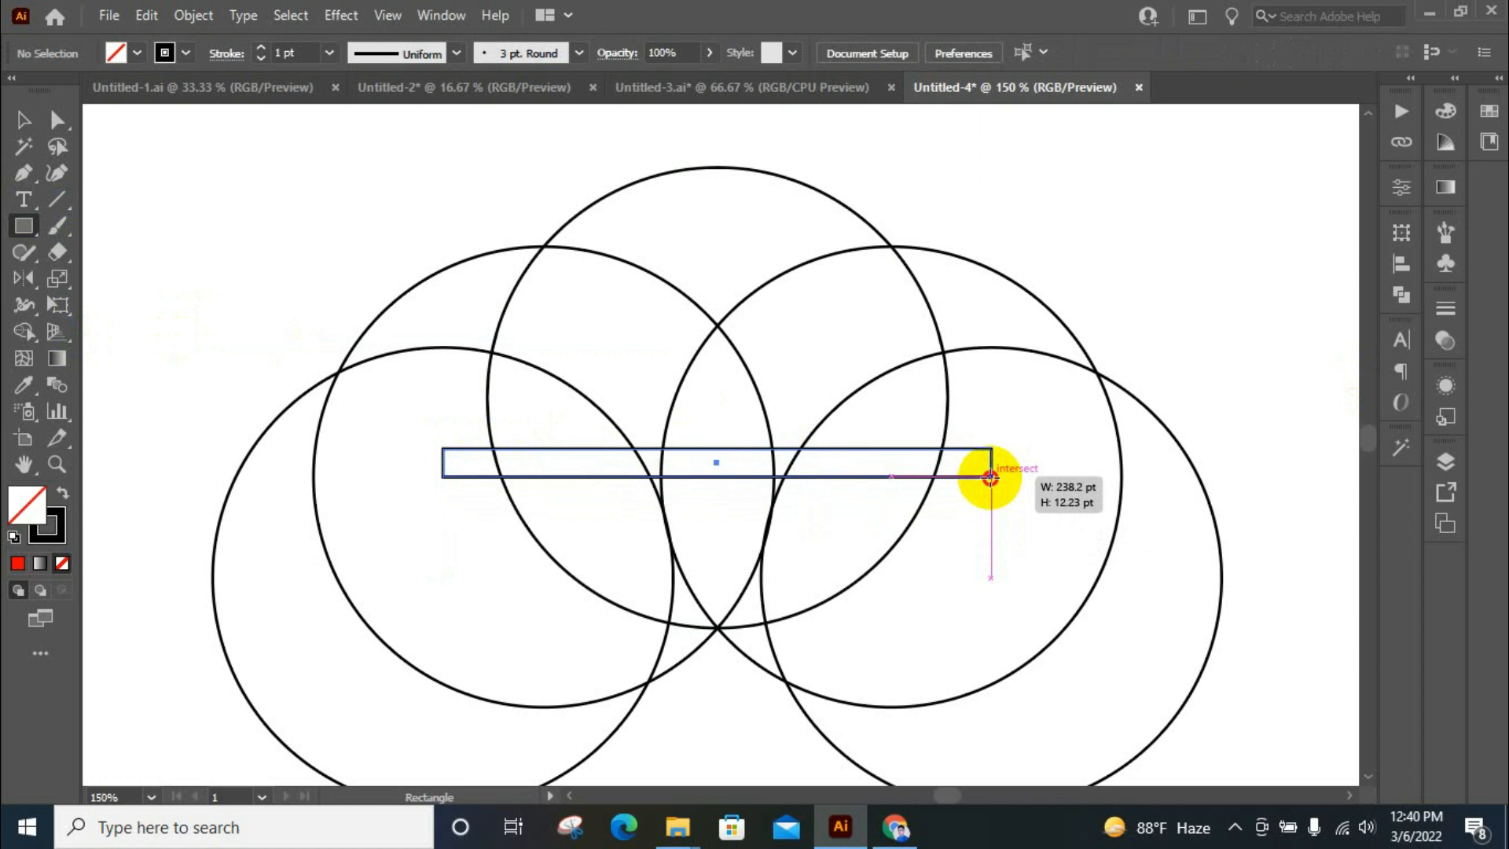
Finish the horizontal bar slightly slimmer, keeping its full width across the overlapping circles
left_click_drag(990, 477, 989, 471)
left_click(23, 119)
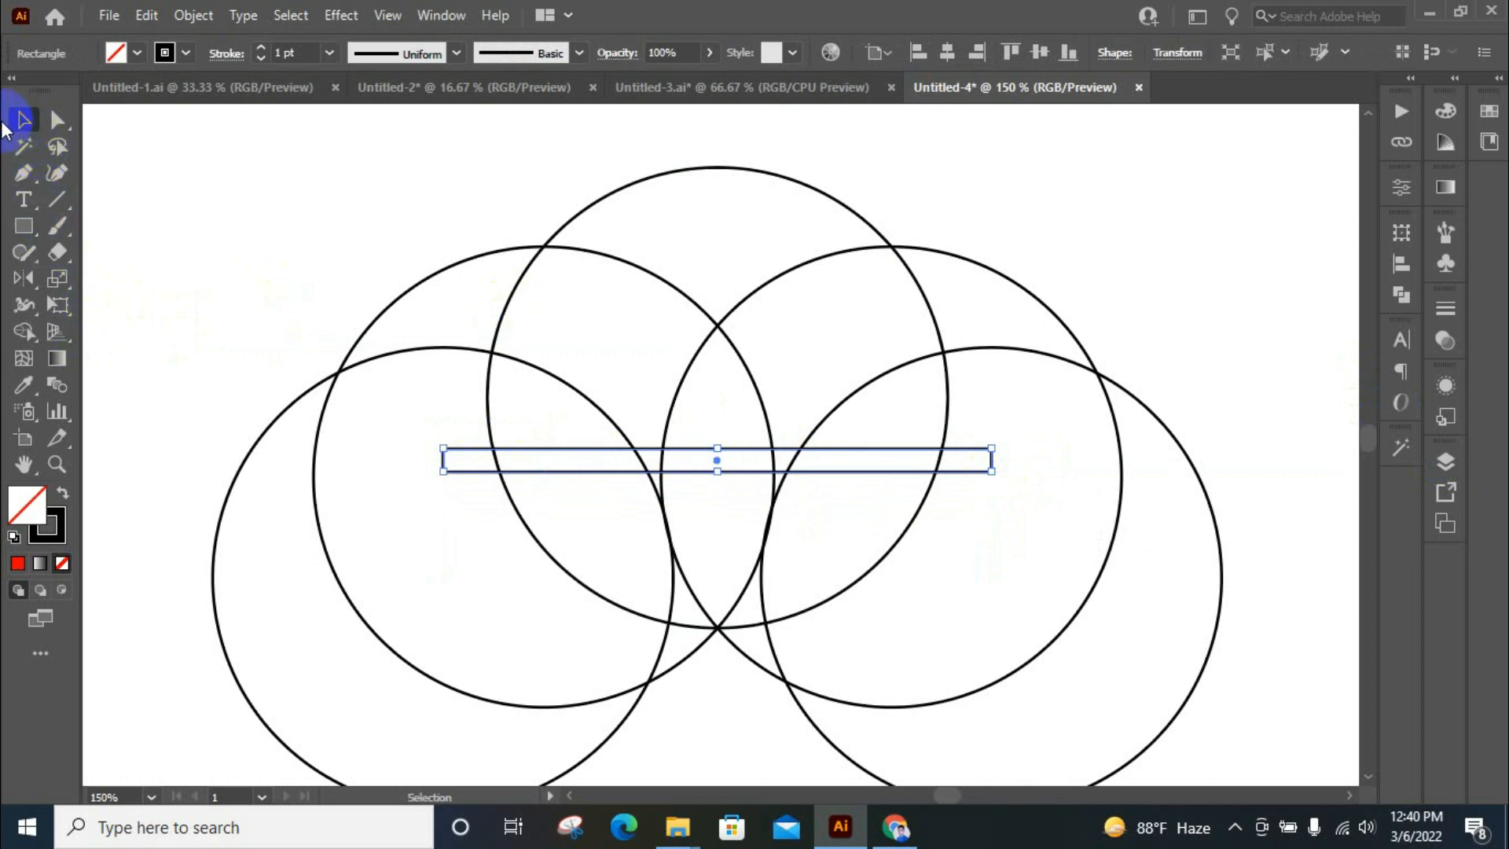
scroll(767, 462, "up", 1)
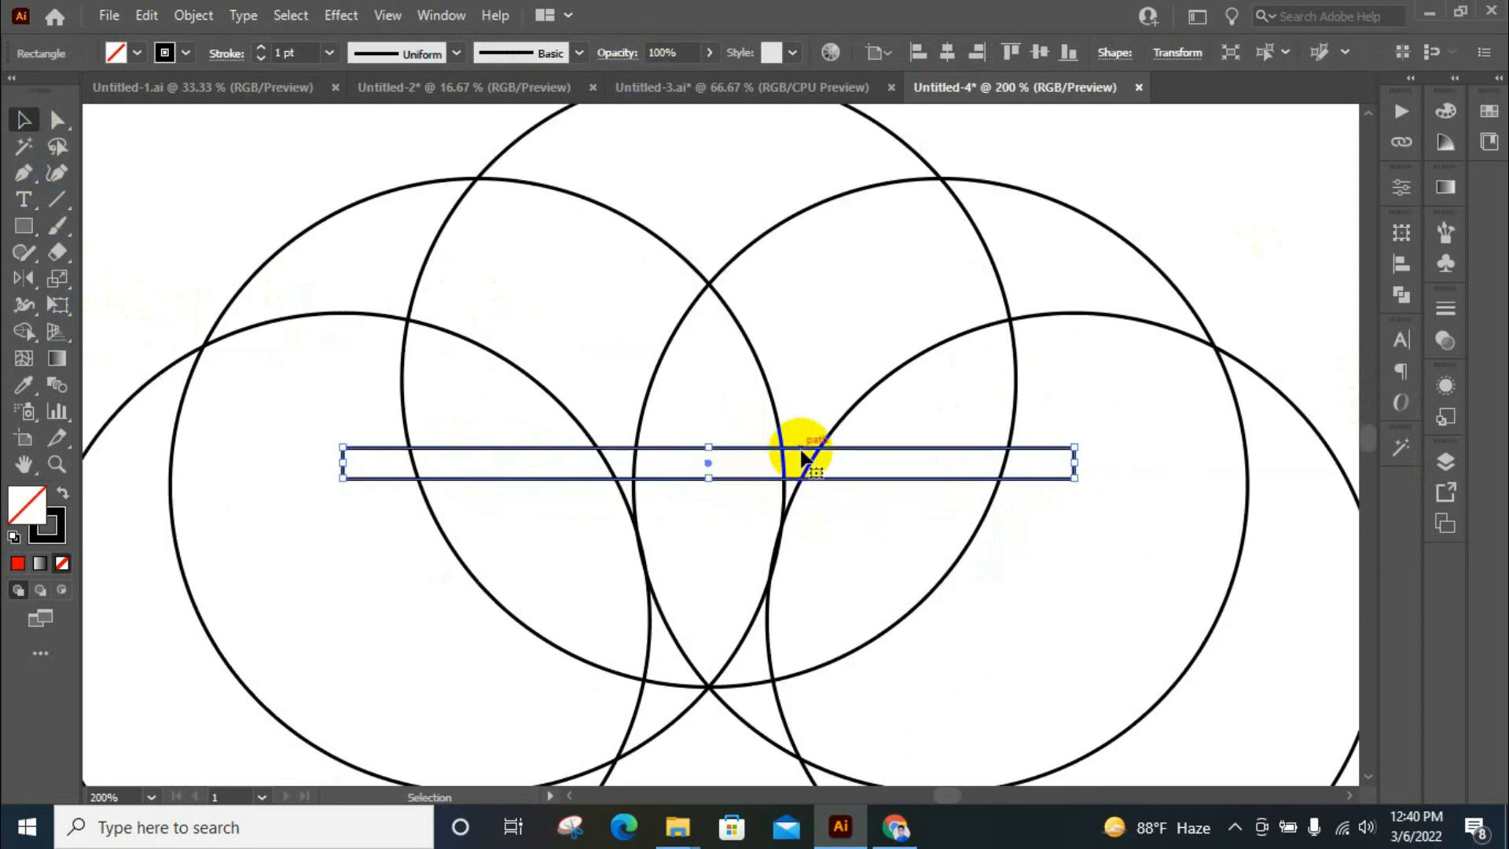
scroll(616, 448, "up", 1)
mouse_move(791, 454)
left_mouse_down()
mouse_move(795, 401)
mouse_move(785, 455)
mouse_move(793, 444)
mouse_move(778, 447)
left_mouse_up()
scroll(733, 404, "up", 1)
scroll(711, 437, "down", 2)
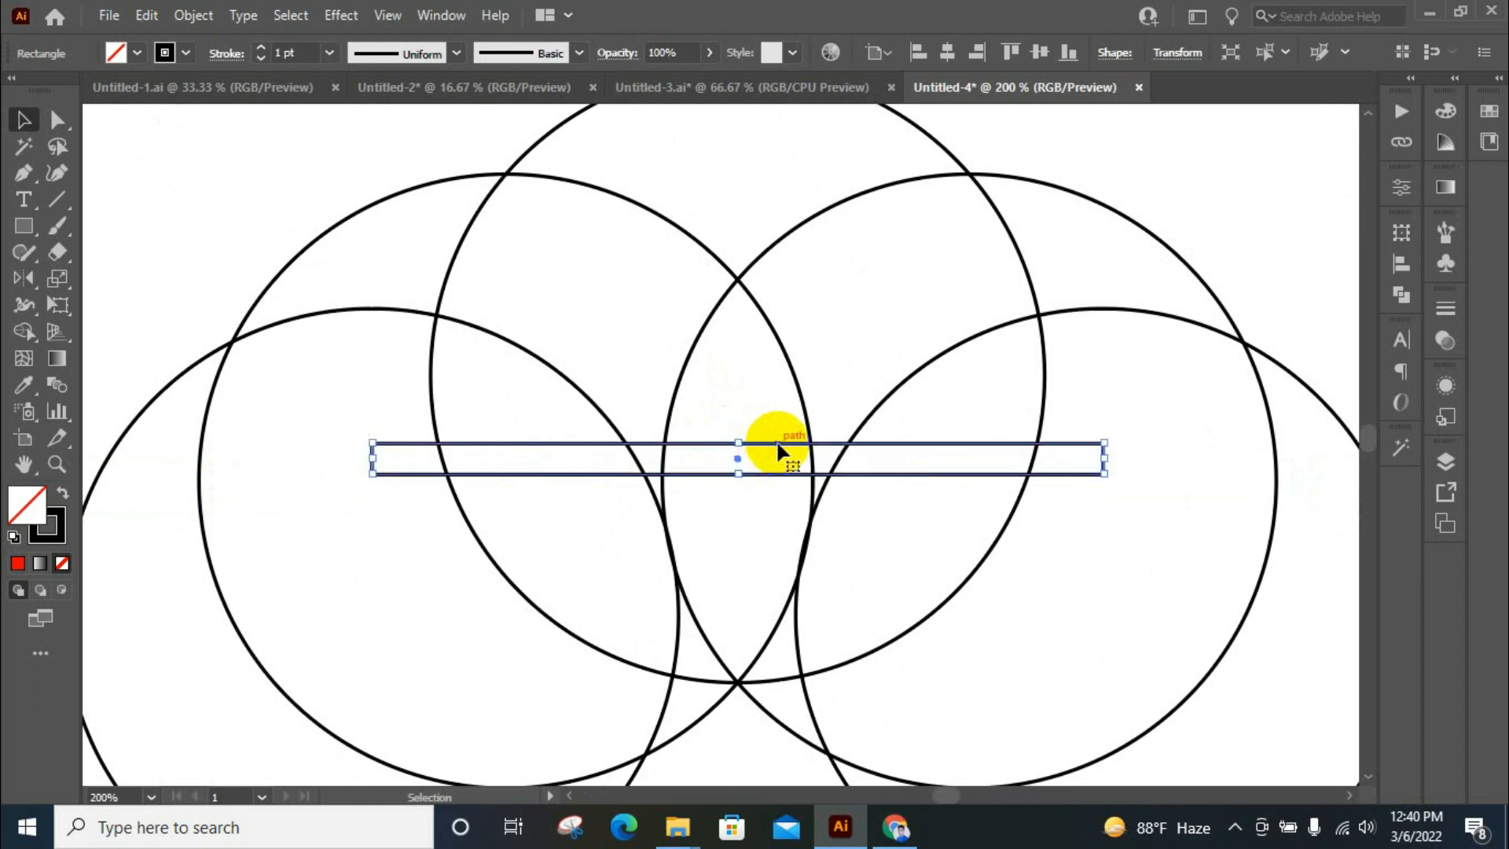
Give the horizontal bar a red fill and no stroke
left_click(137, 52)
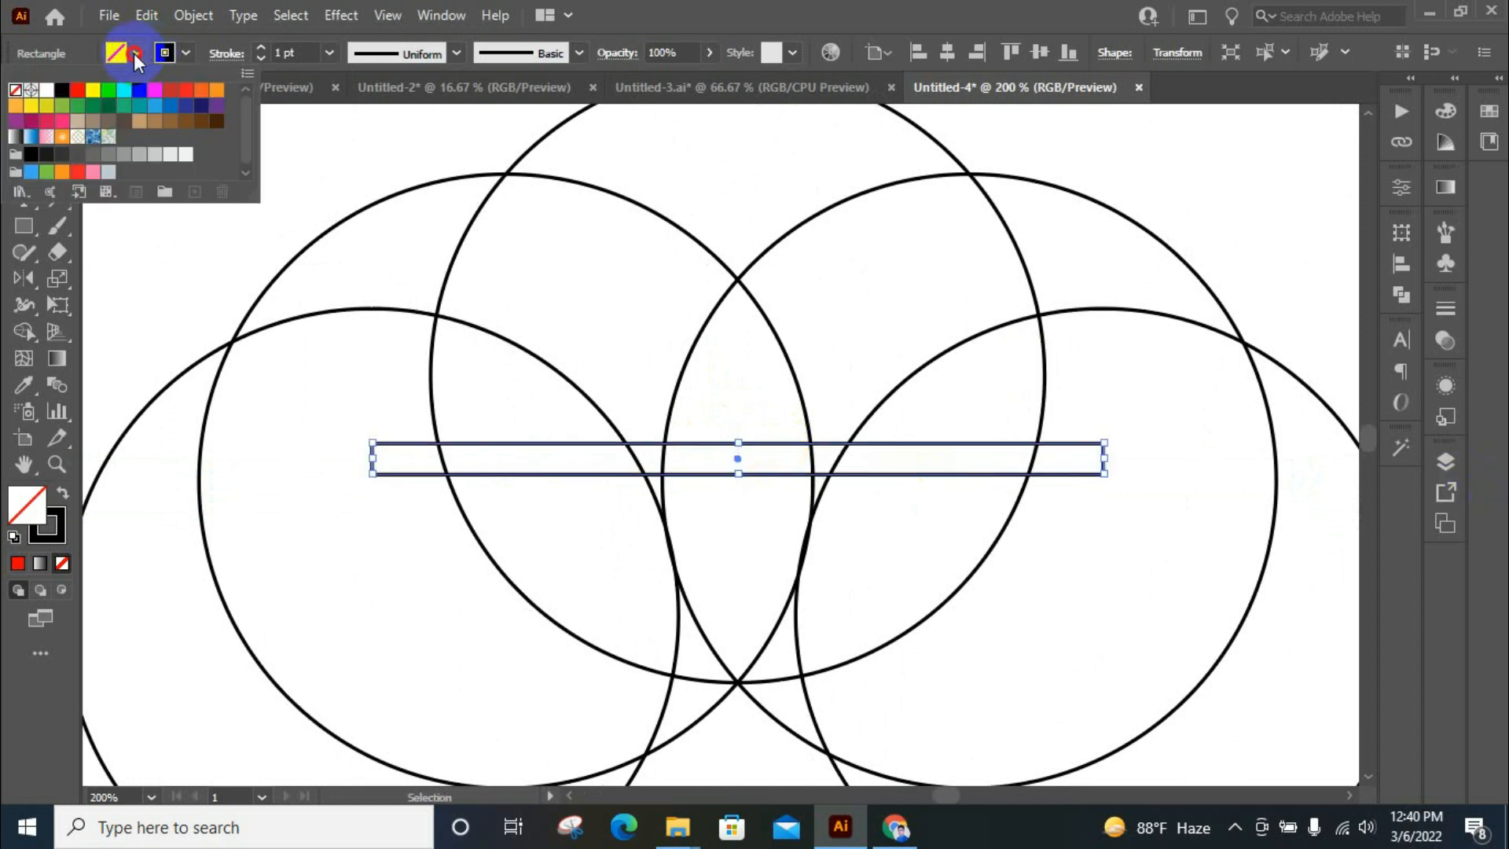
left_click(63, 95)
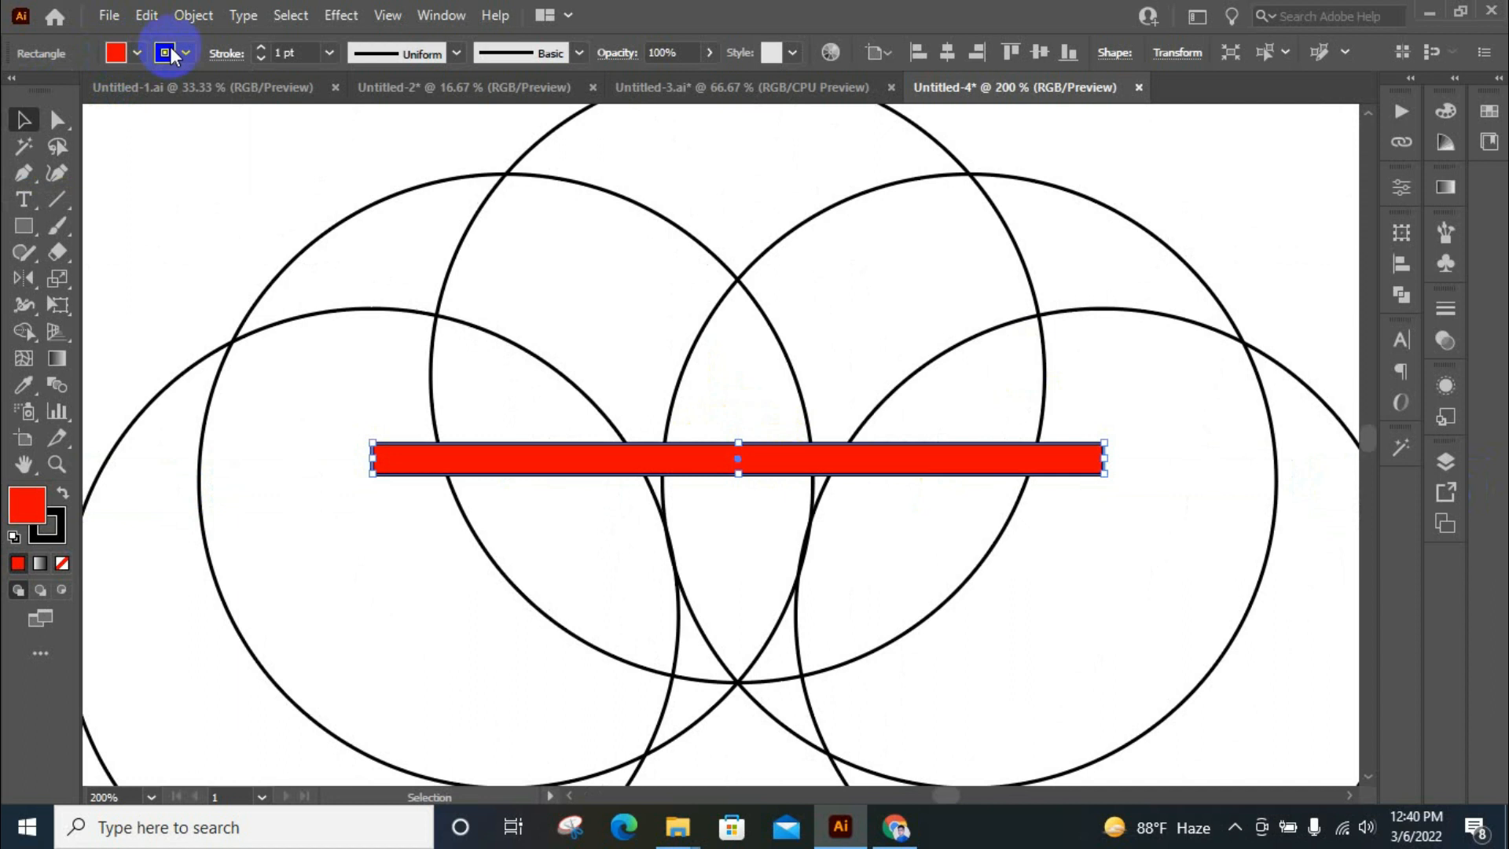
left_click(16, 90)
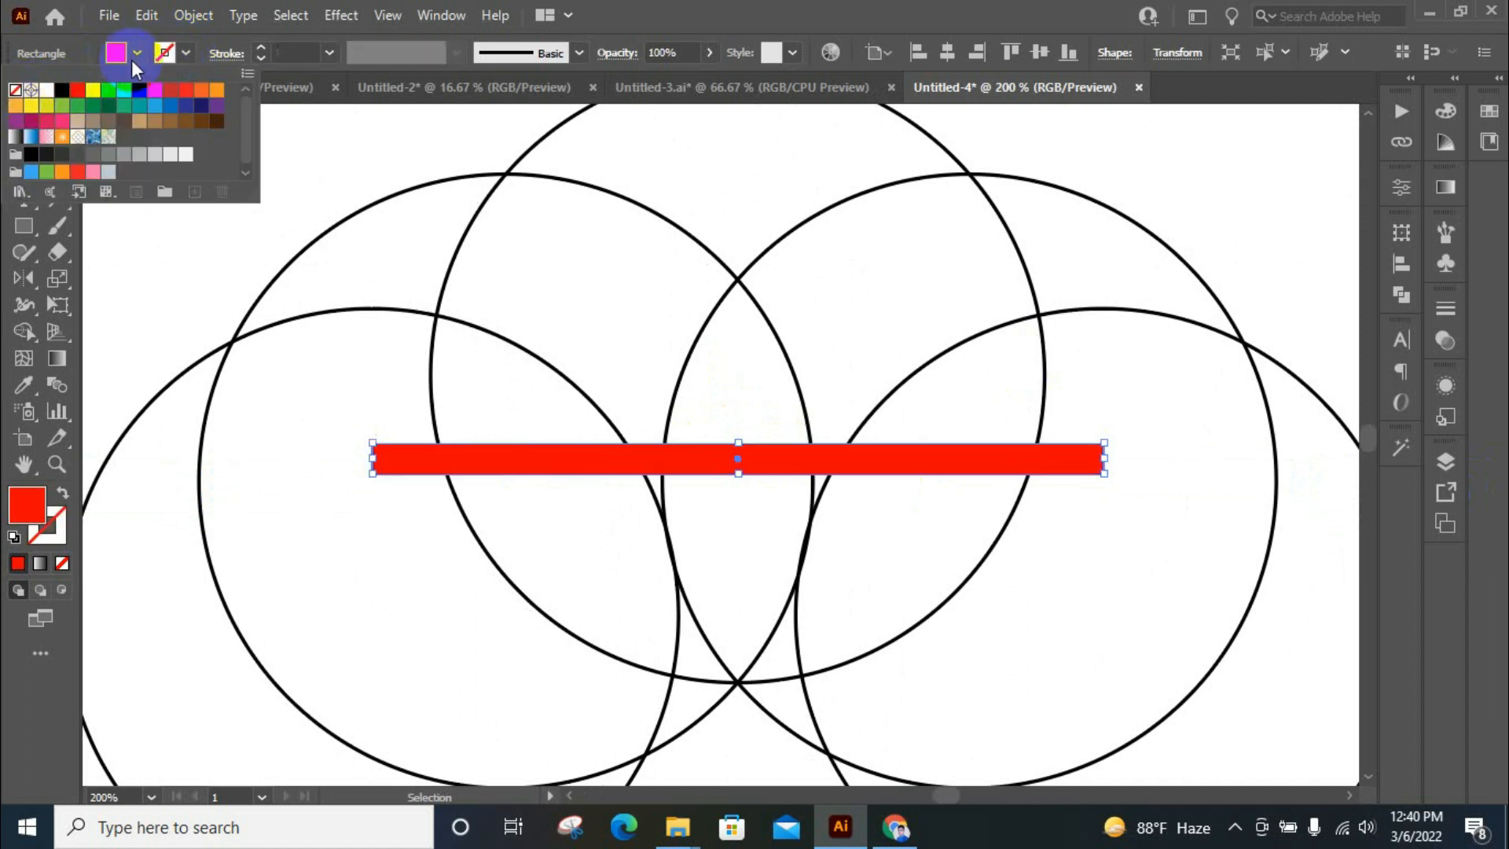
left_click(181, 51)
Stack copies of the red bar downward edge to edge to make five, and delete the second and fourth
left_click_drag(768, 465, 796, 594)
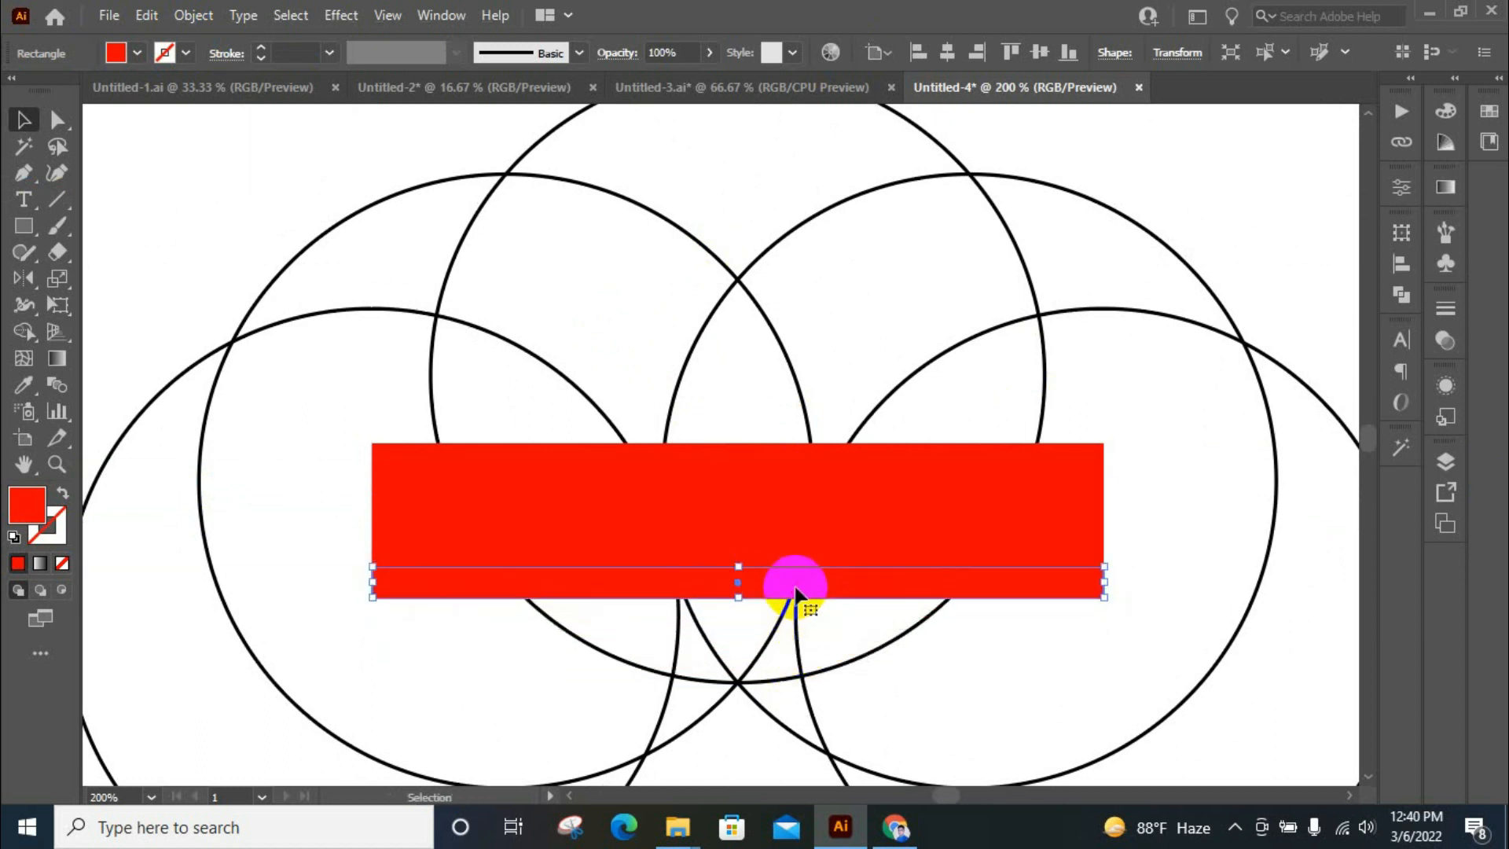
scroll(795, 586, "up", 1)
left_click(782, 611)
left_click_drag(781, 611, 783, 540)
key("Delete")
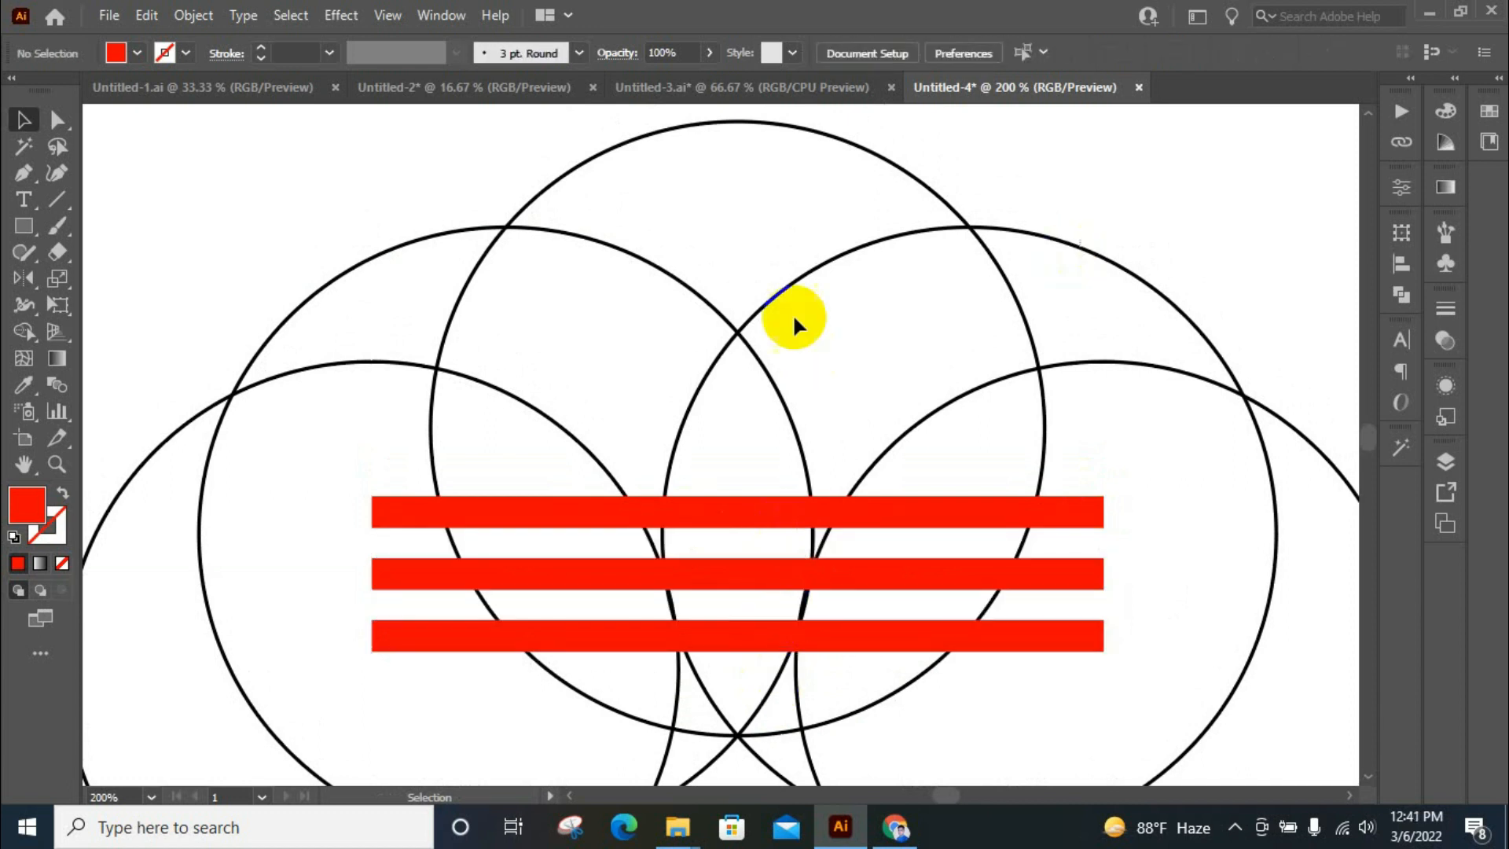
Select all five circles and the three bars and give them a black fill with no stroke
scroll(521, 370, "down", 2)
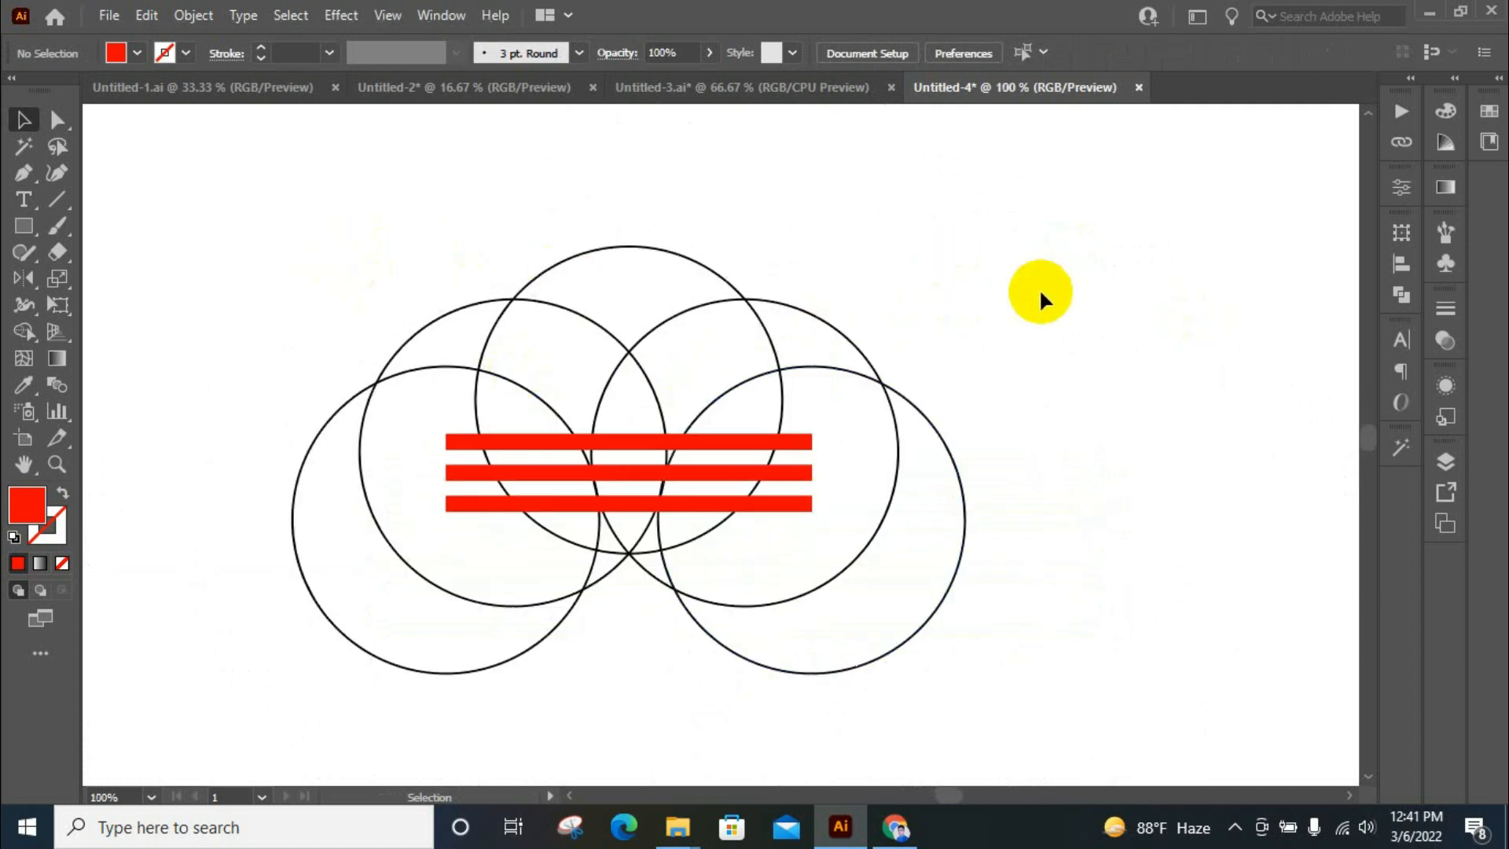
scroll(1039, 318, "down", 1)
scroll(732, 319, "up", 1)
left_click_drag(263, 259, 832, 602)
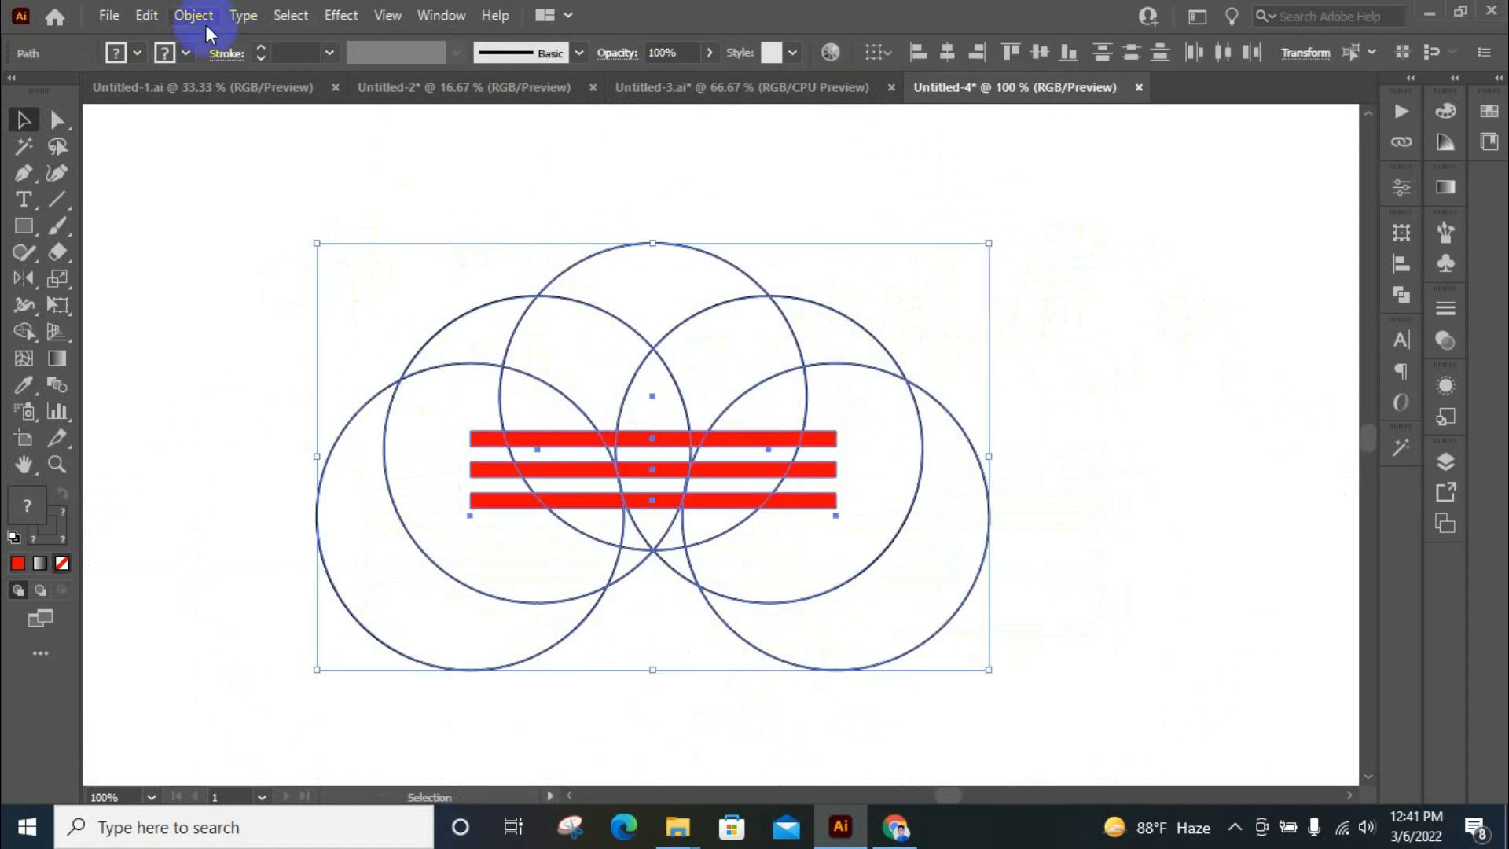
left_click(137, 53)
left_click(62, 89)
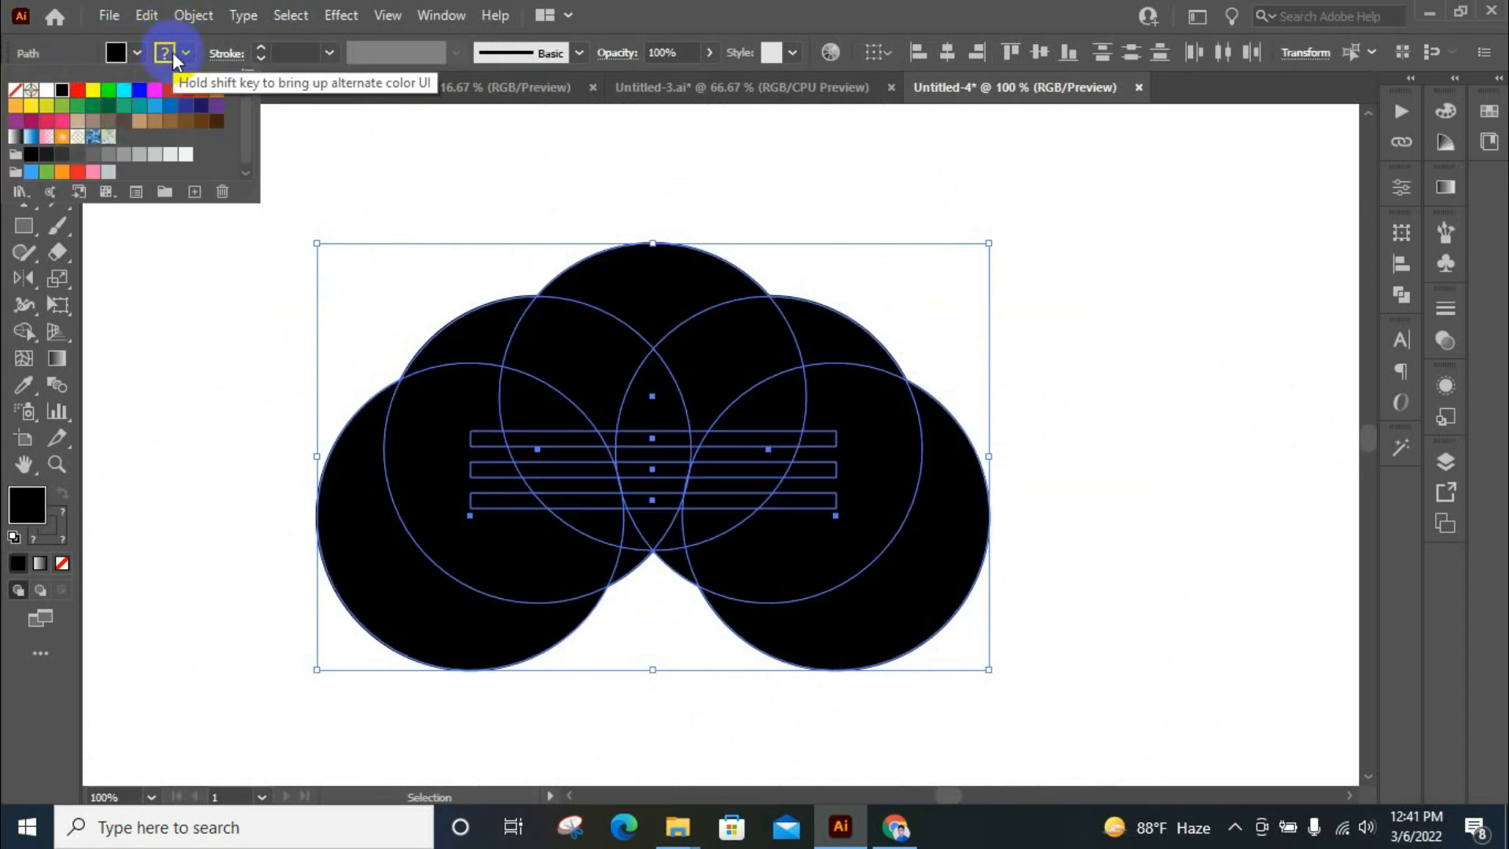
left_click(167, 52)
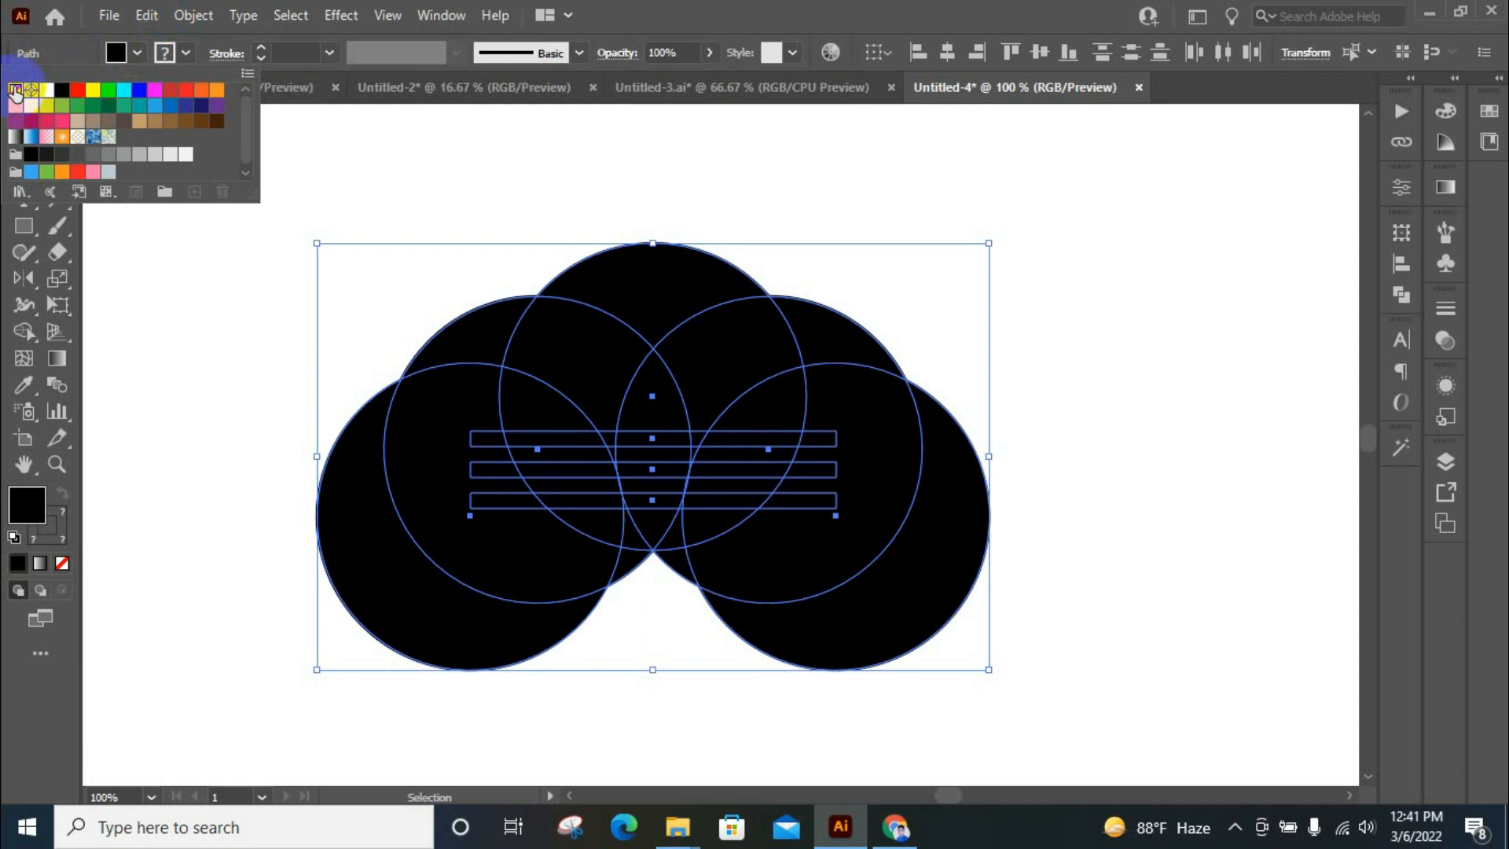
left_click(14, 91)
Expand the selected circles and bars
left_click(189, 22)
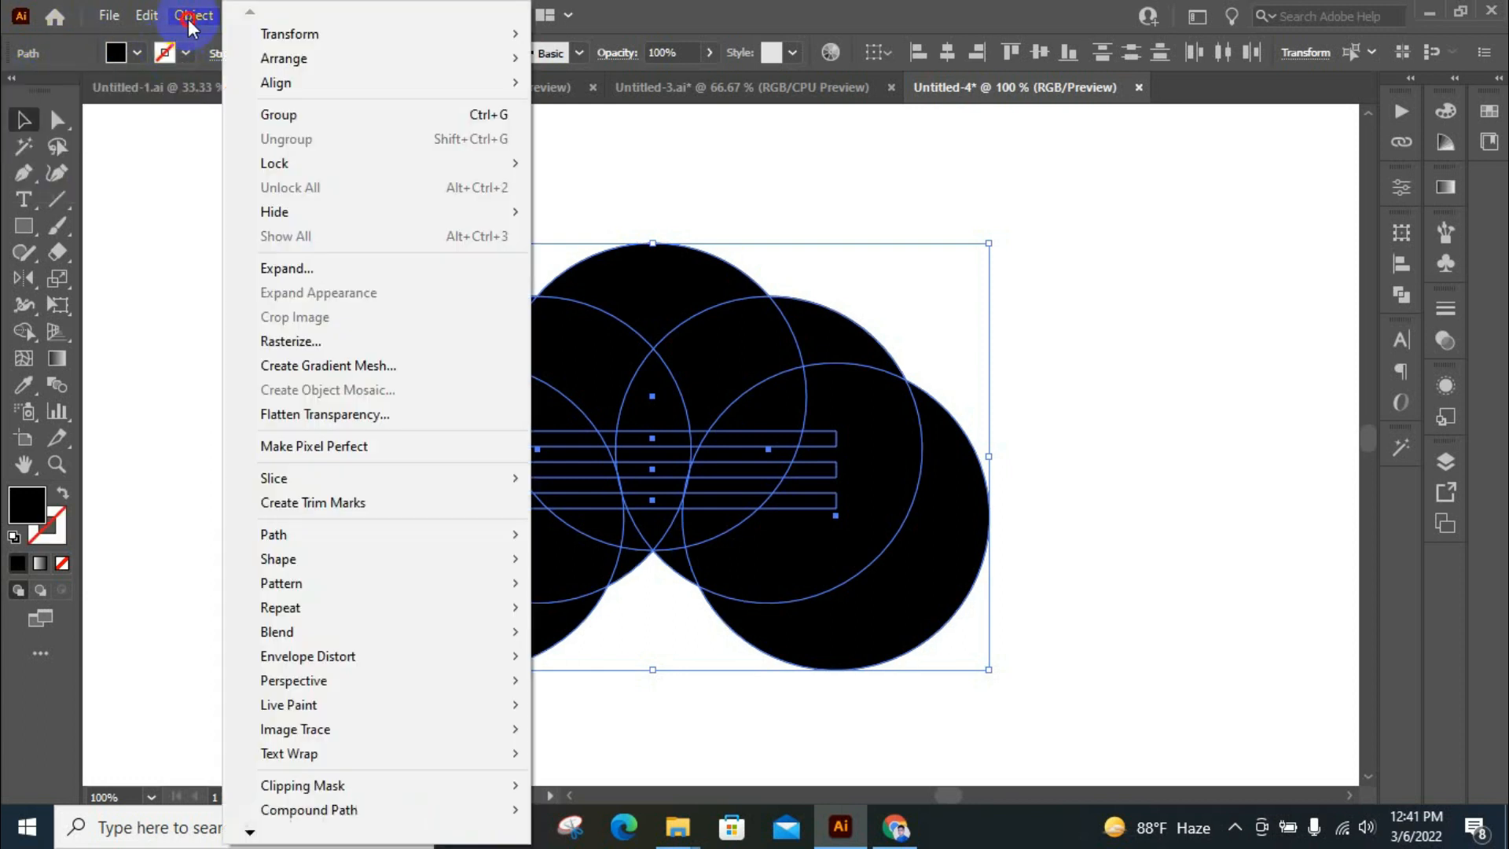
left_click(340, 267)
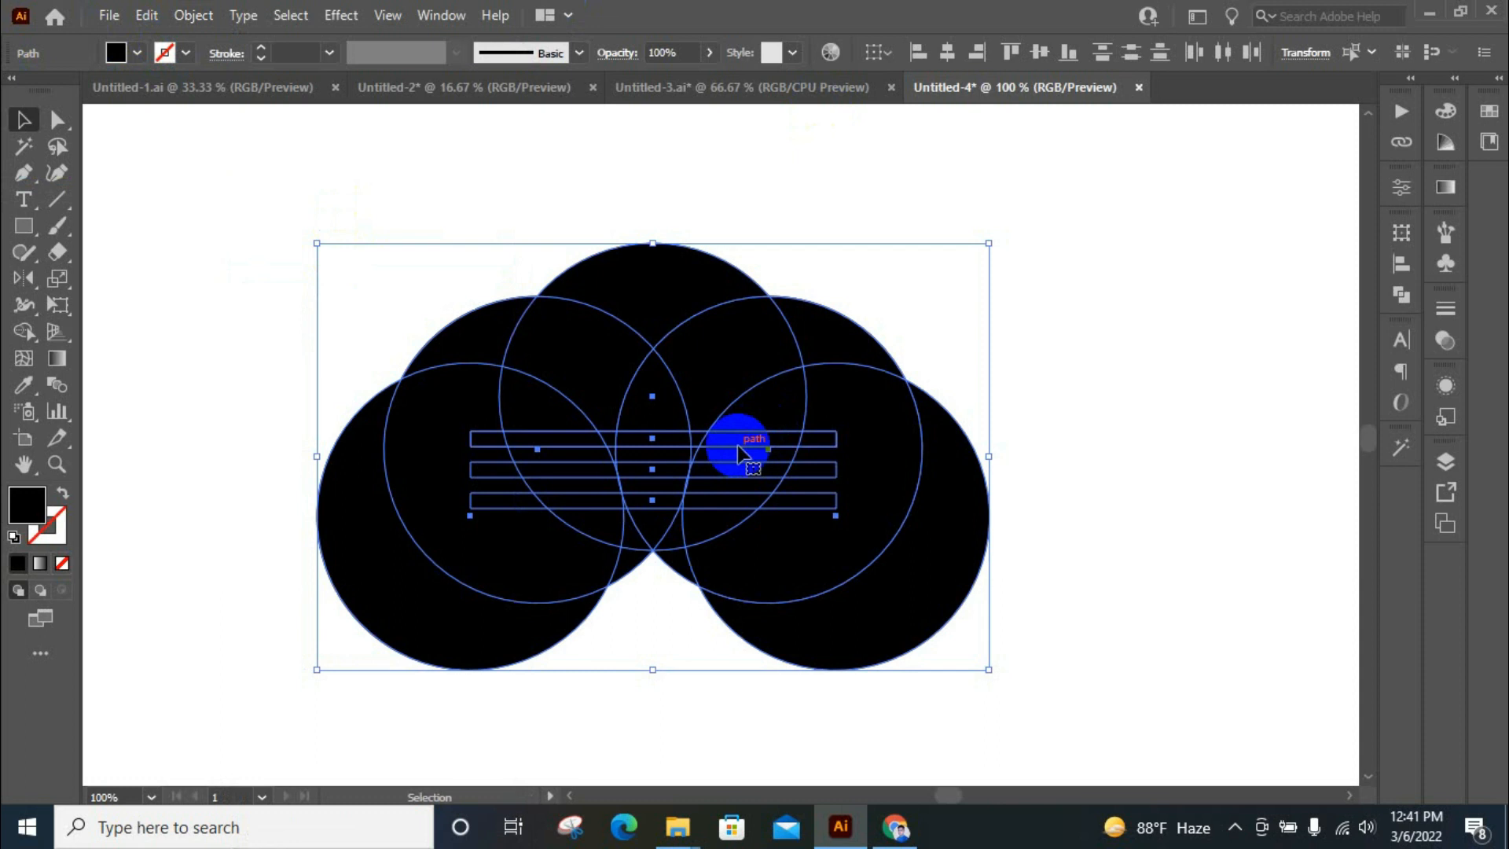
left_click(193, 15)
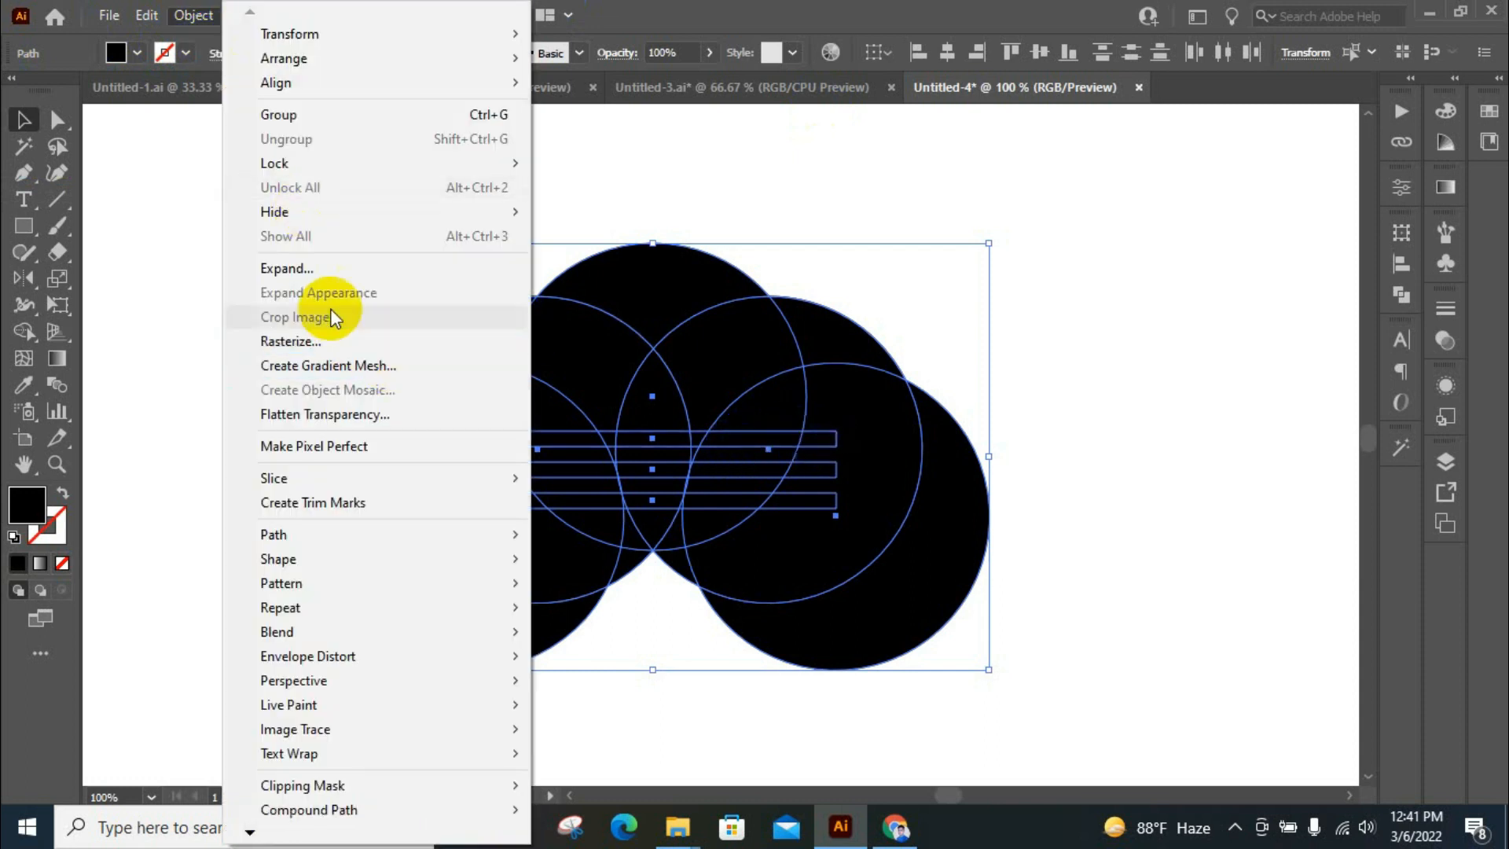
left_click(305, 268)
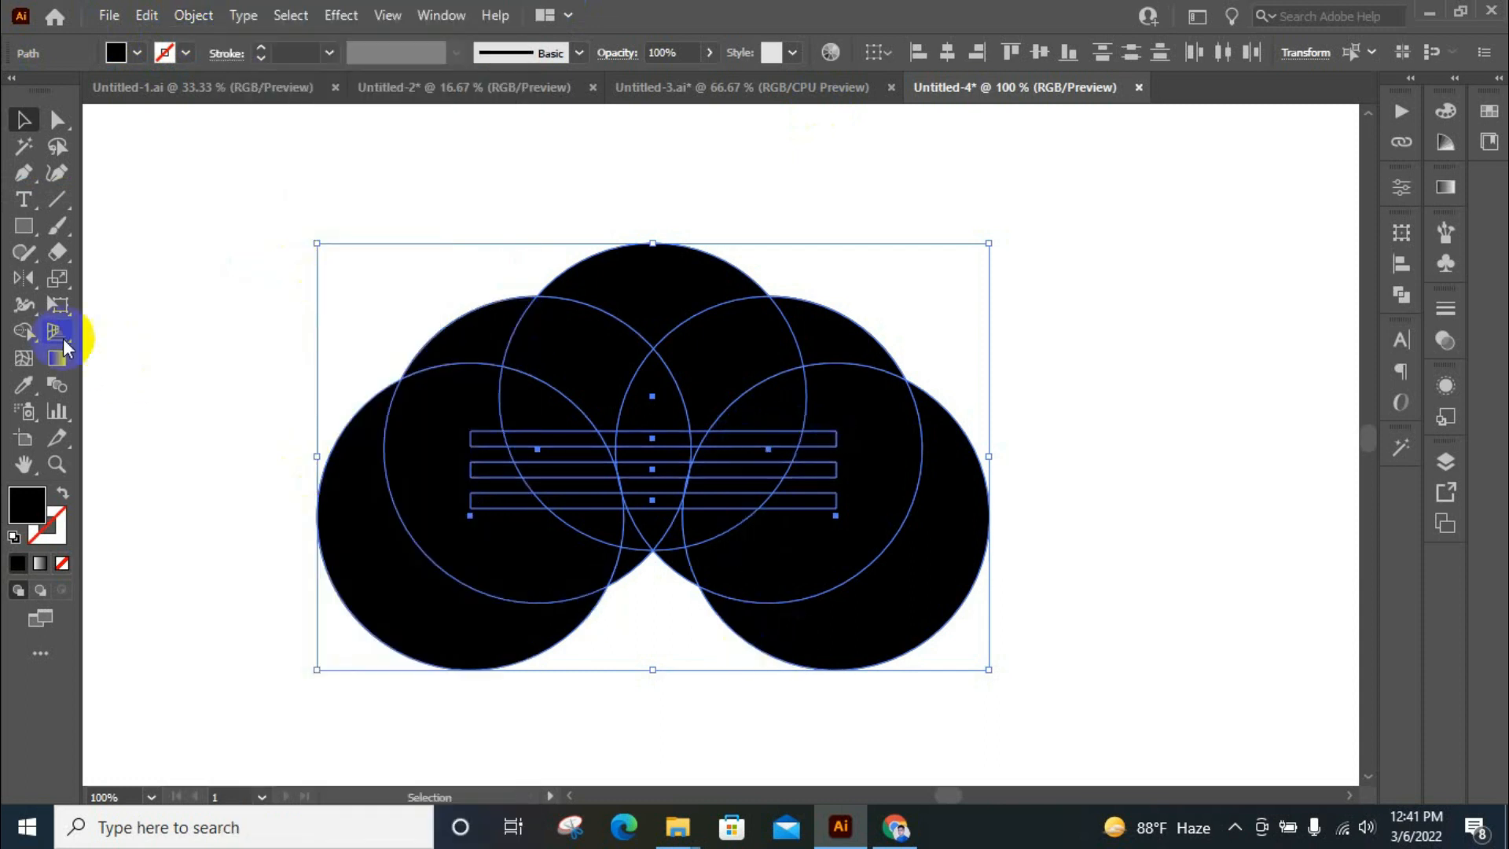
Use Shape Builder to remove the circle regions outside the three petals, including the two large outer crescents
left_click(23, 331)
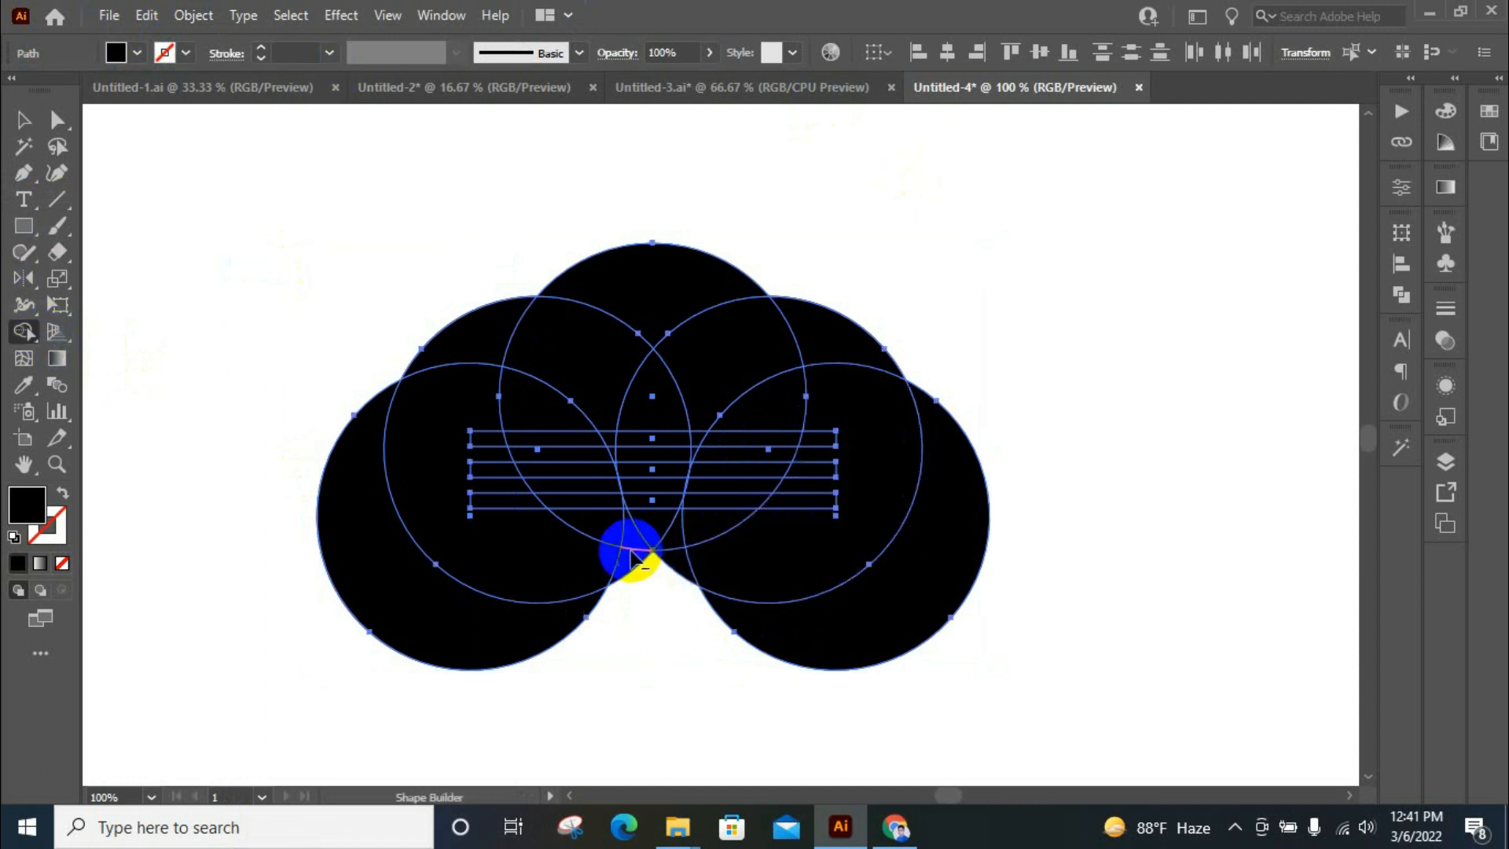
scroll(649, 550, "up", 1)
mouse_move(800, 591)
left_mouse_down()
mouse_move(756, 596)
mouse_move(794, 618)
mouse_move(702, 611)
left_mouse_up()
mouse_move(682, 582)
left_mouse_down()
mouse_move(785, 571)
mouse_move(947, 299)
left_mouse_up()
scroll(943, 394, "up", 1)
mouse_move(944, 397)
left_mouse_down()
mouse_move(923, 204)
mouse_move(837, 286)
mouse_move(559, 198)
mouse_move(597, 331)
left_mouse_up()
left_click_drag(495, 286, 297, 262)
left_click_drag(401, 309, 437, 591)
left_click(602, 650, "alt")
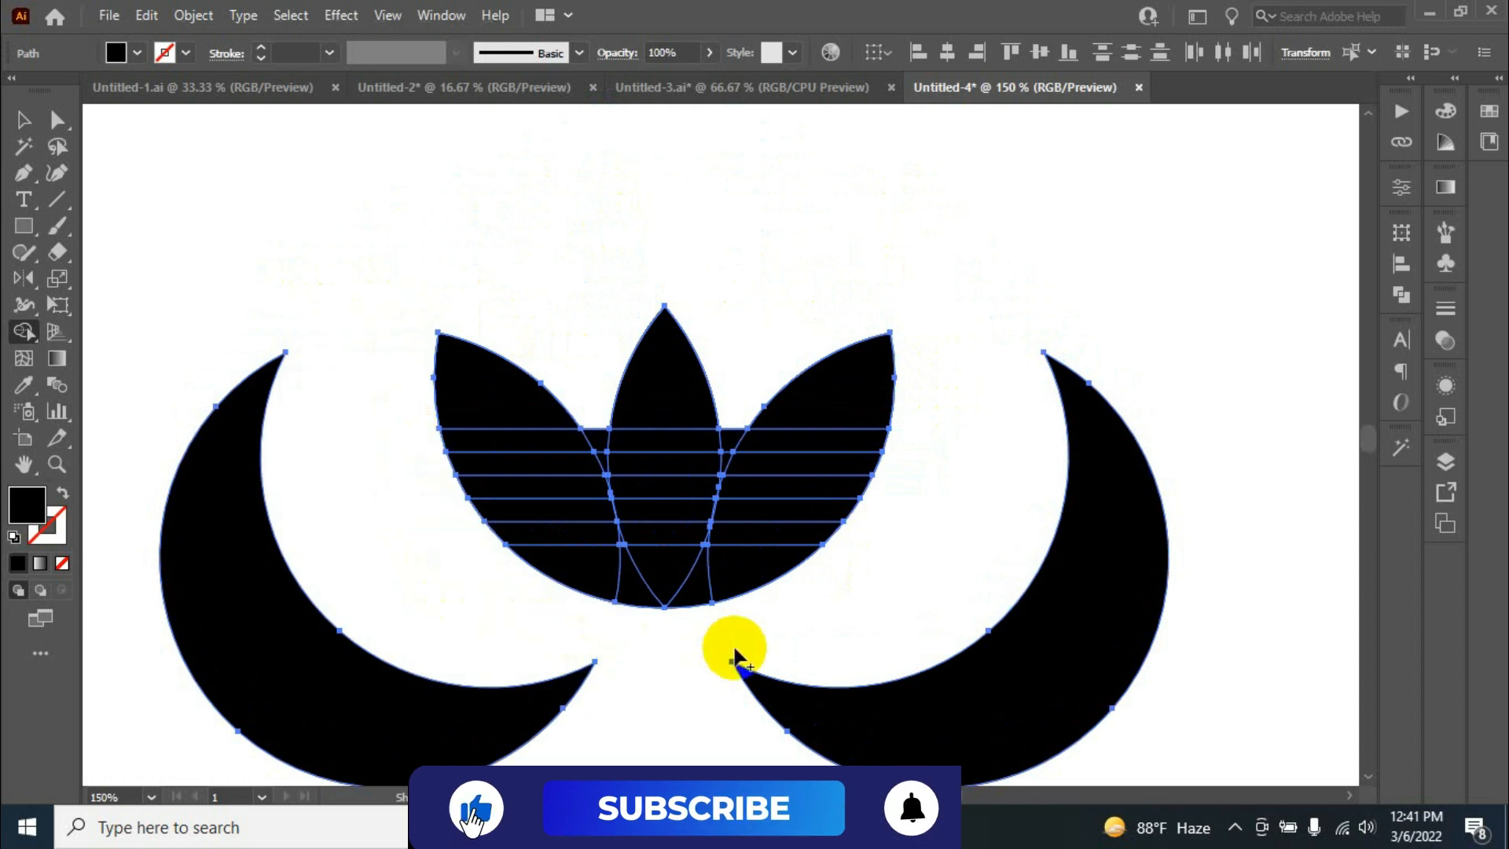
left_click(1087, 706, "alt")
left_click(352, 692, "alt")
Try to remove the narrow wedges between the central and side petals down to the third horizontal line
scroll(607, 458, "up", 1)
scroll(606, 460, "up", 3)
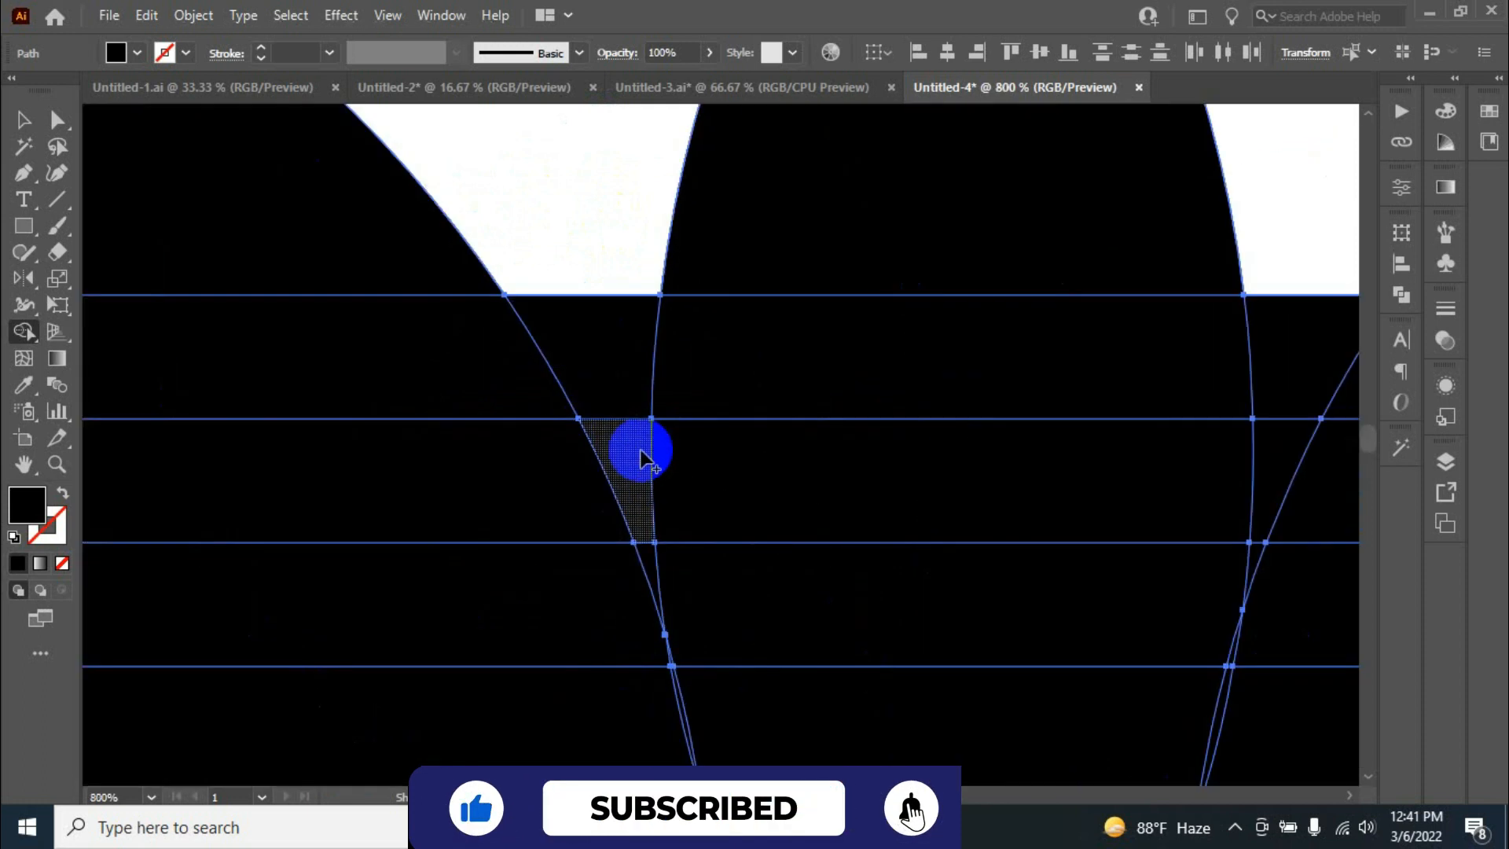
scroll(842, 287, "down", 3)
scroll(810, 381, "up", 2)
scroll(793, 417, "up", 2)
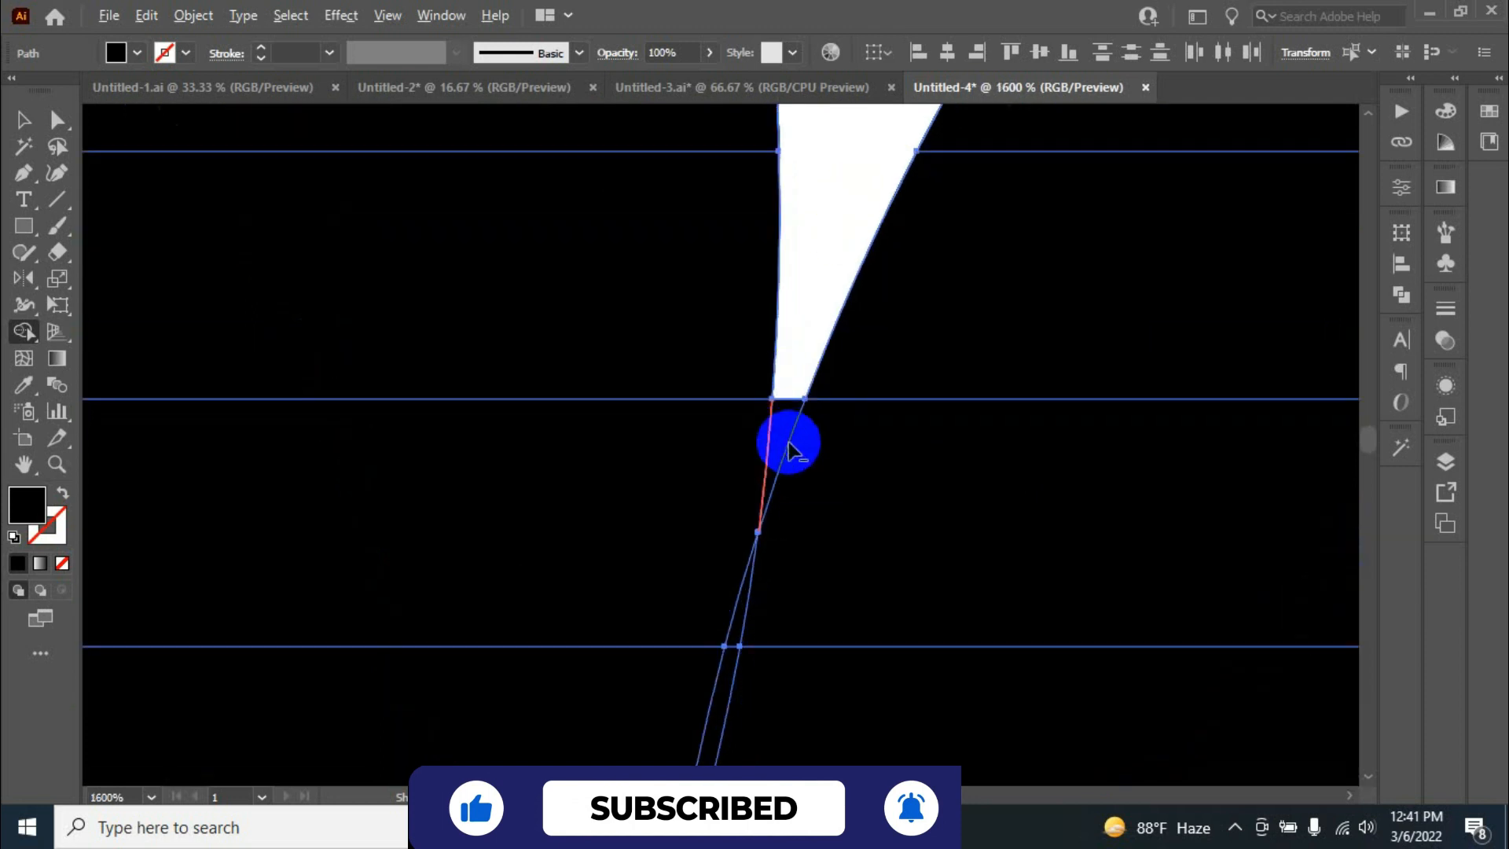
scroll(784, 423, "down", 4)
scroll(488, 428, "up", 3)
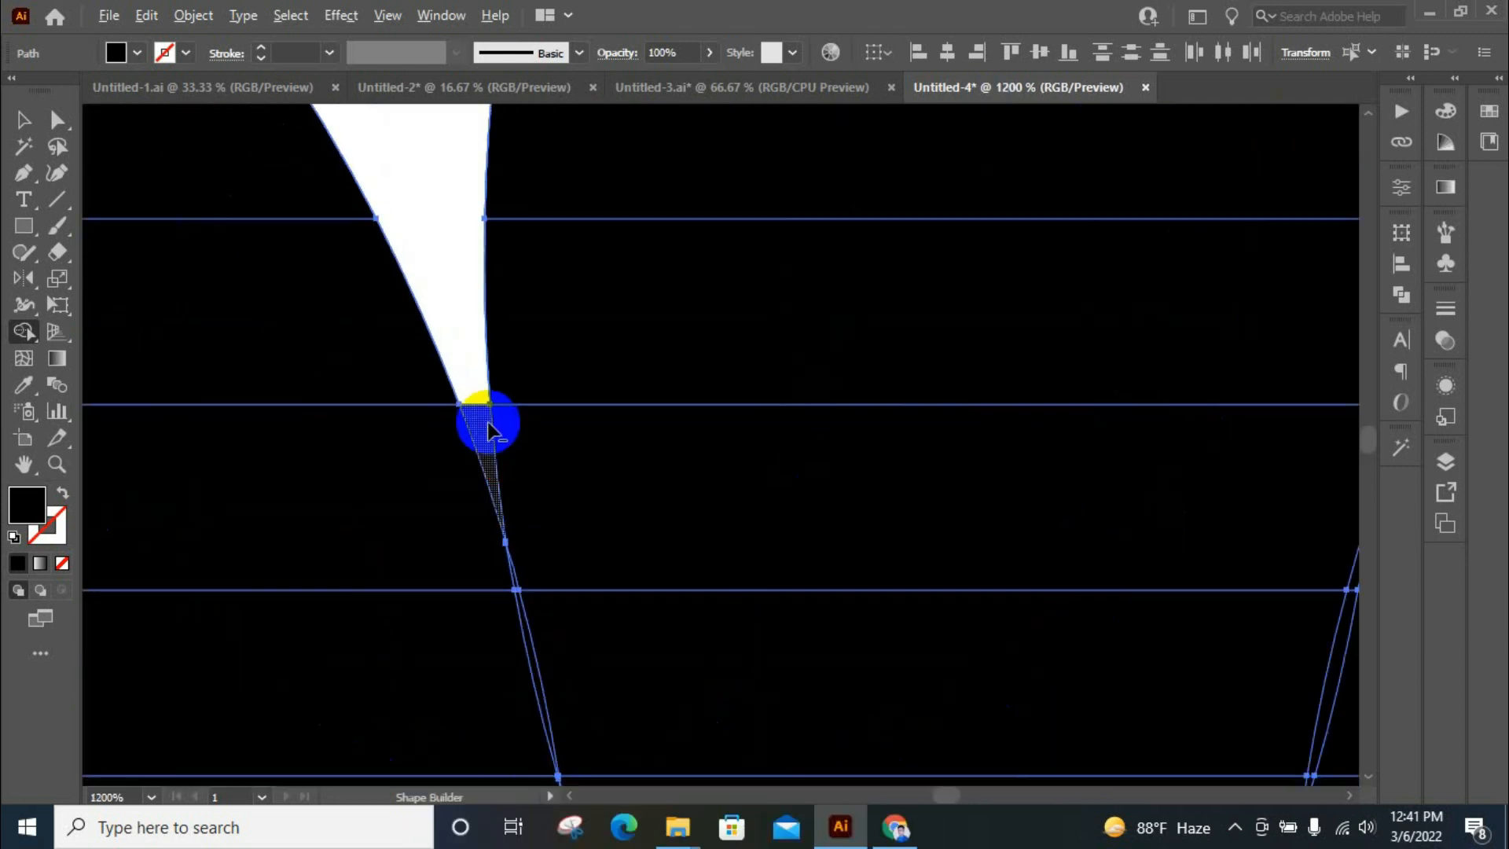
scroll(452, 384, "down", 3)
scroll(673, 438, "up", 3)
scroll(865, 429, "down", 5)
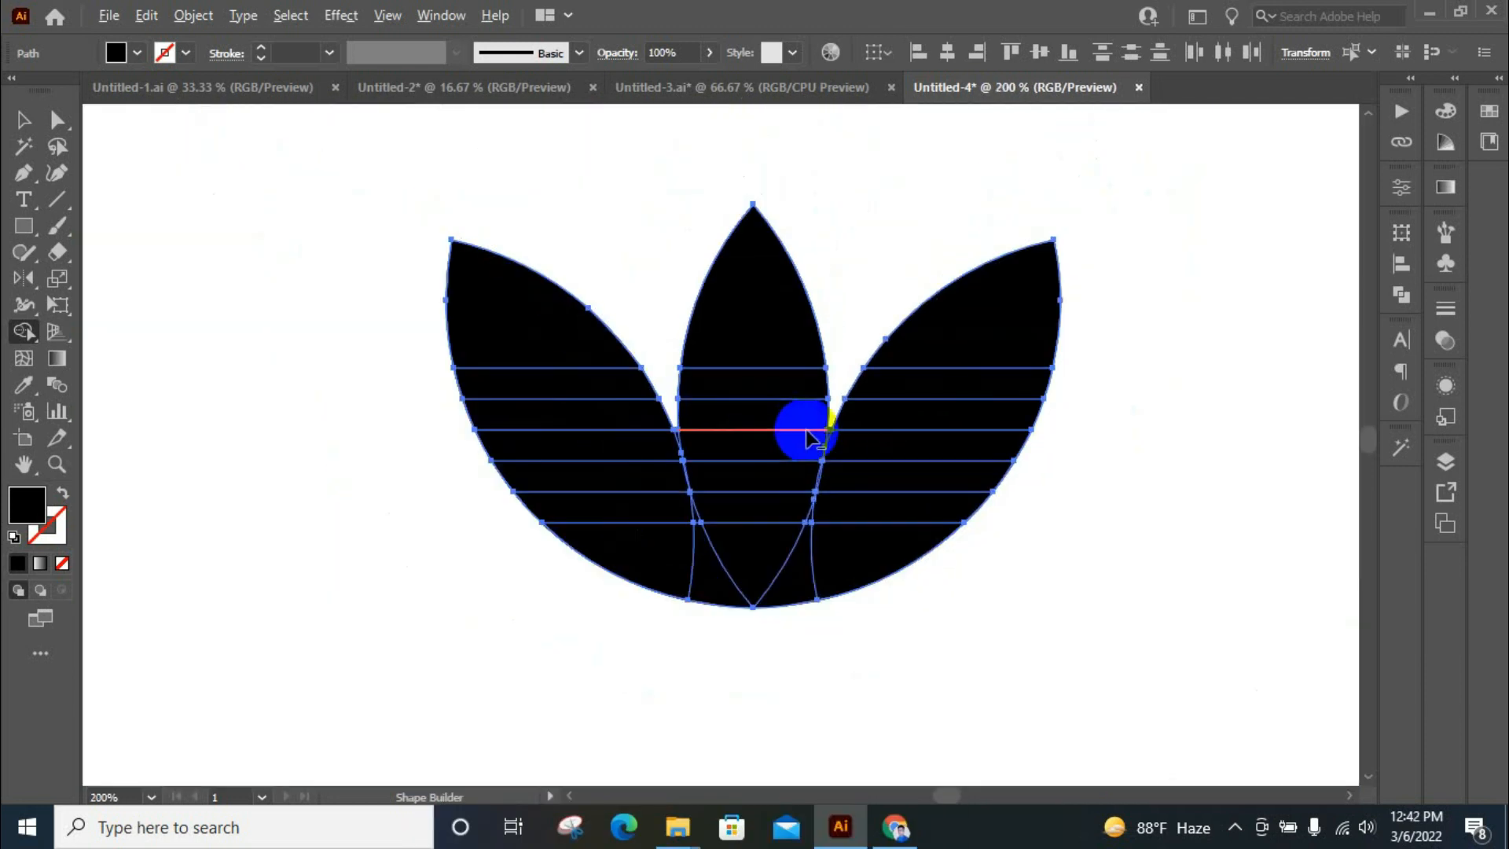
Remove the lower wedges beside the central petal and cut the topmost bar out of all three petals
scroll(797, 429, "up", 1)
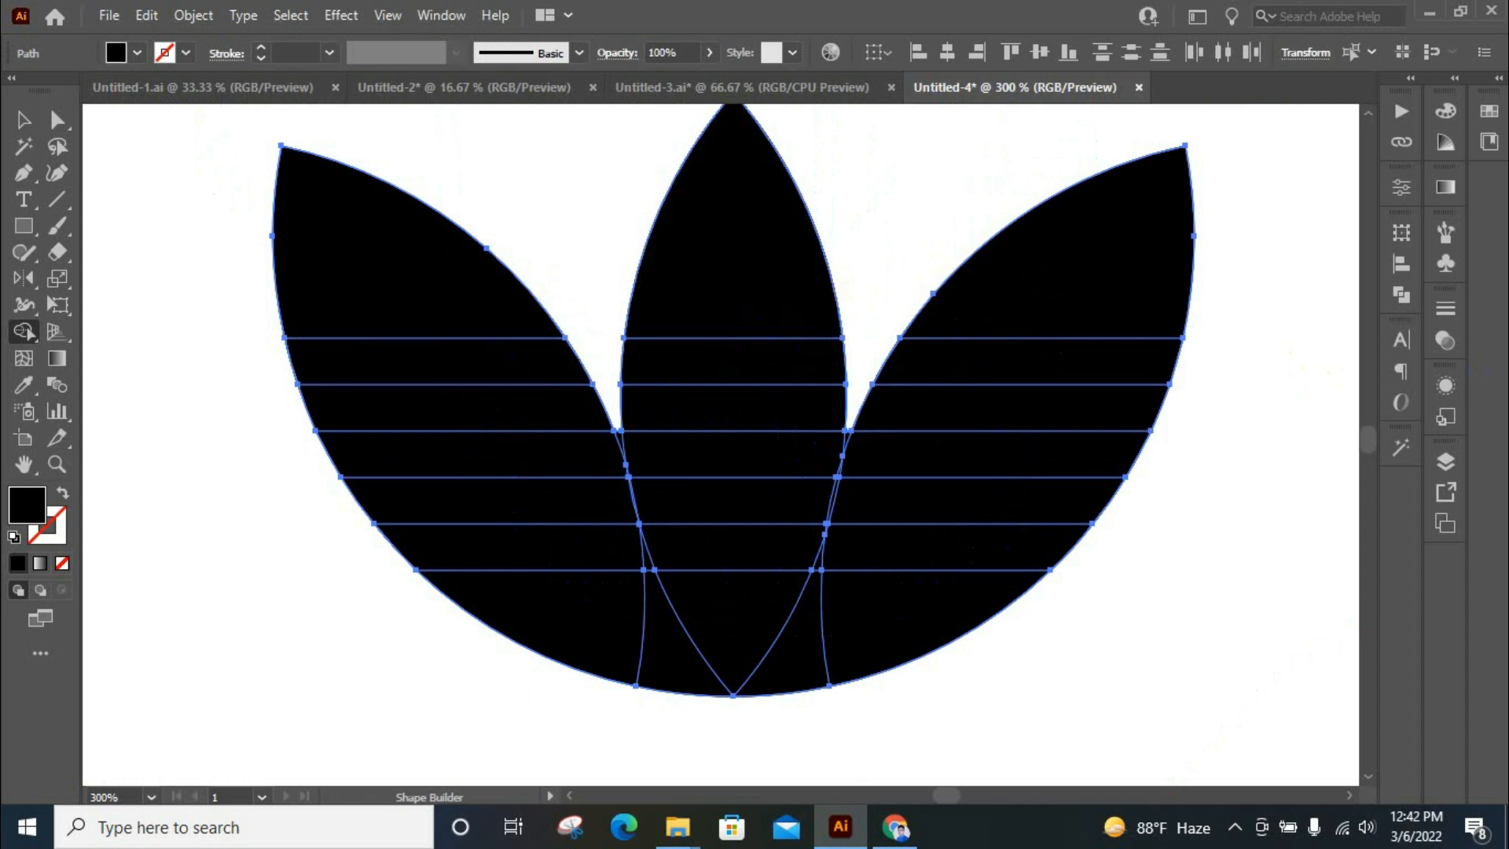
scroll(1061, 407, "up", 1)
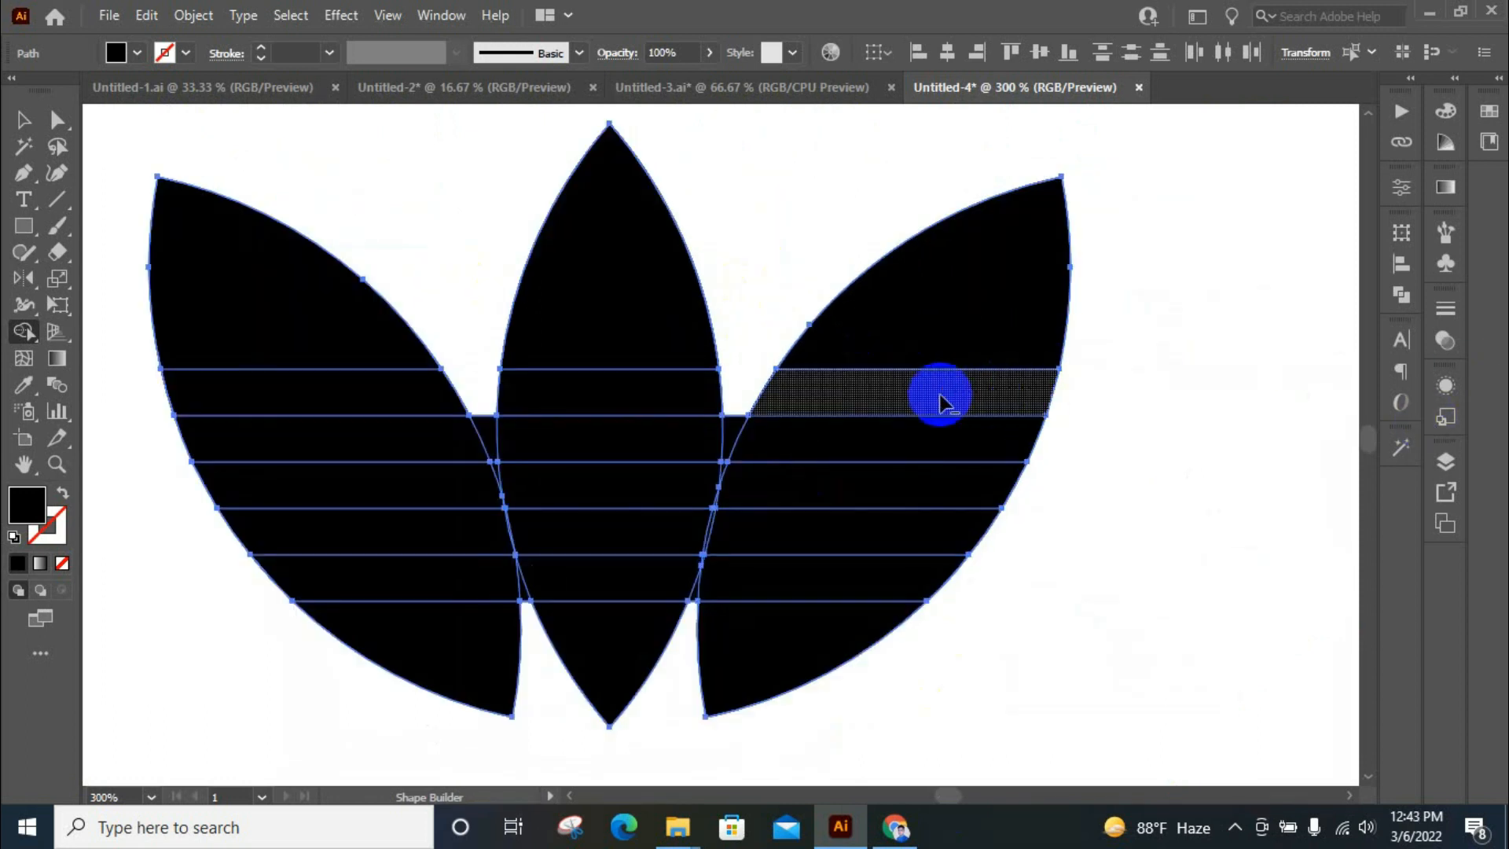
left_click(943, 402, "alt")
left_click(691, 399, "alt")
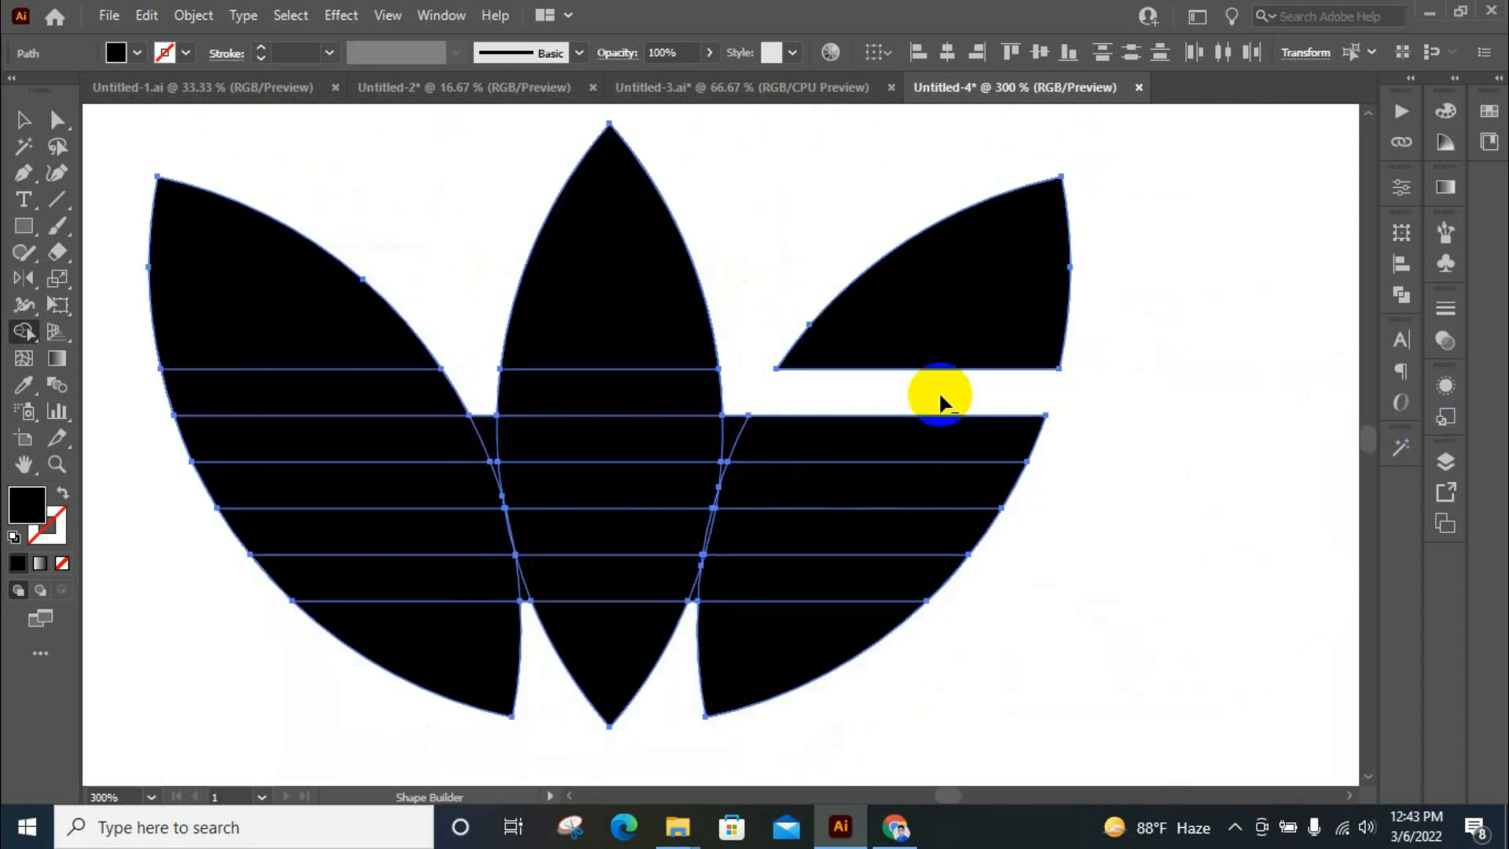
left_click(449, 398, "alt")
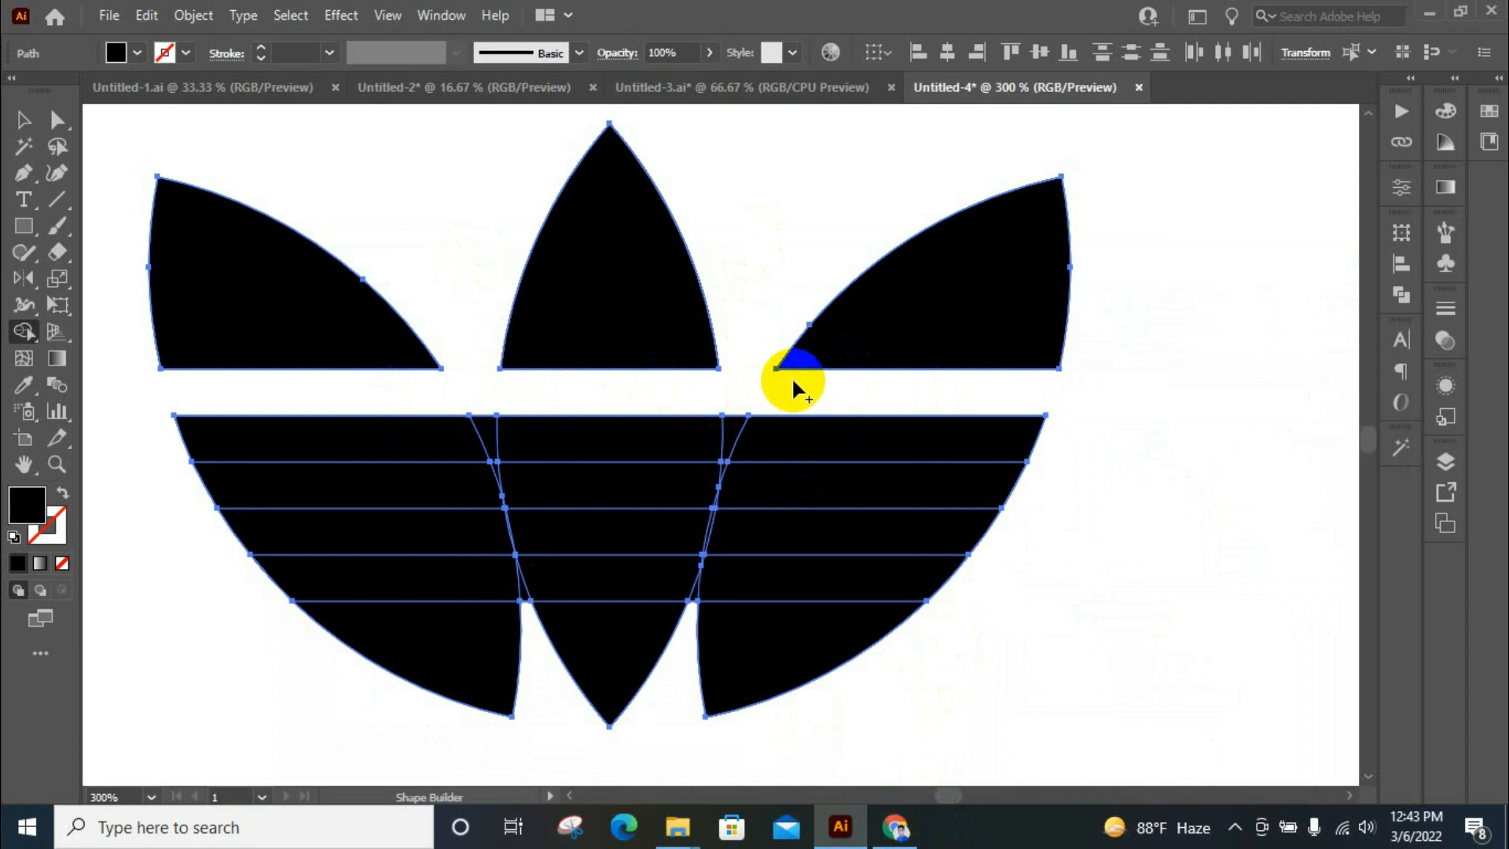
Set the fill to red and merge the pieces of the strip below the first gap into one stripe
left_click(137, 53)
left_click(77, 85)
mouse_move(837, 436)
left_mouse_down()
mouse_move(549, 441)
mouse_move(532, 427)
left_mouse_up()
Remove the second bar across all three petals along with the small slivers left in its gap
left_click_drag(968, 491, 126, 488)
scroll(714, 476, "up", 3)
left_click_drag(833, 465, 715, 470)
scroll(860, 445, "down", 3)
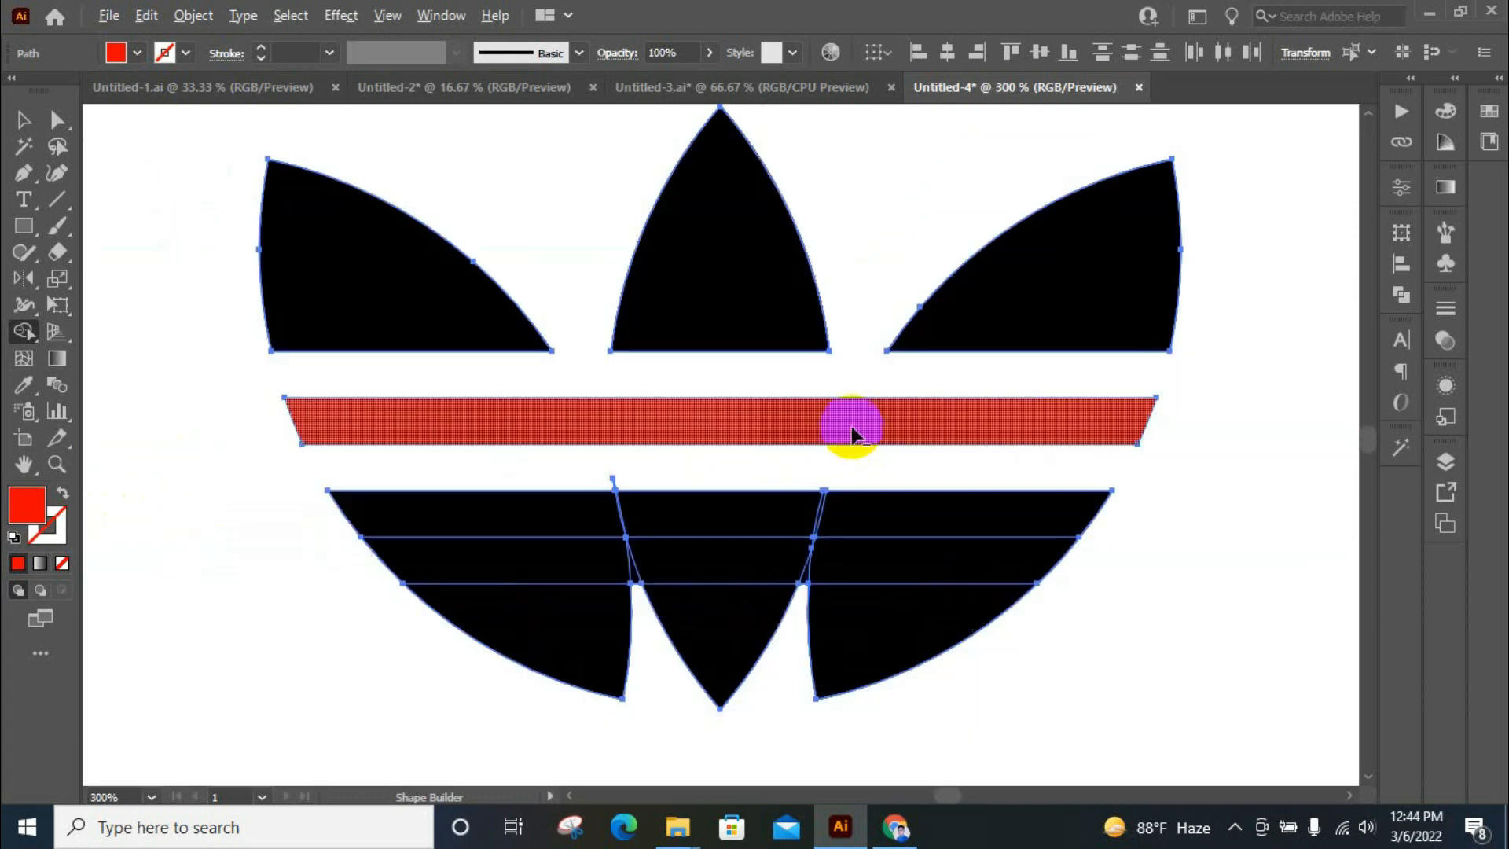
scroll(638, 494, "up", 3)
left_click_drag(627, 504, 518, 502)
scroll(518, 497, "down", 3)
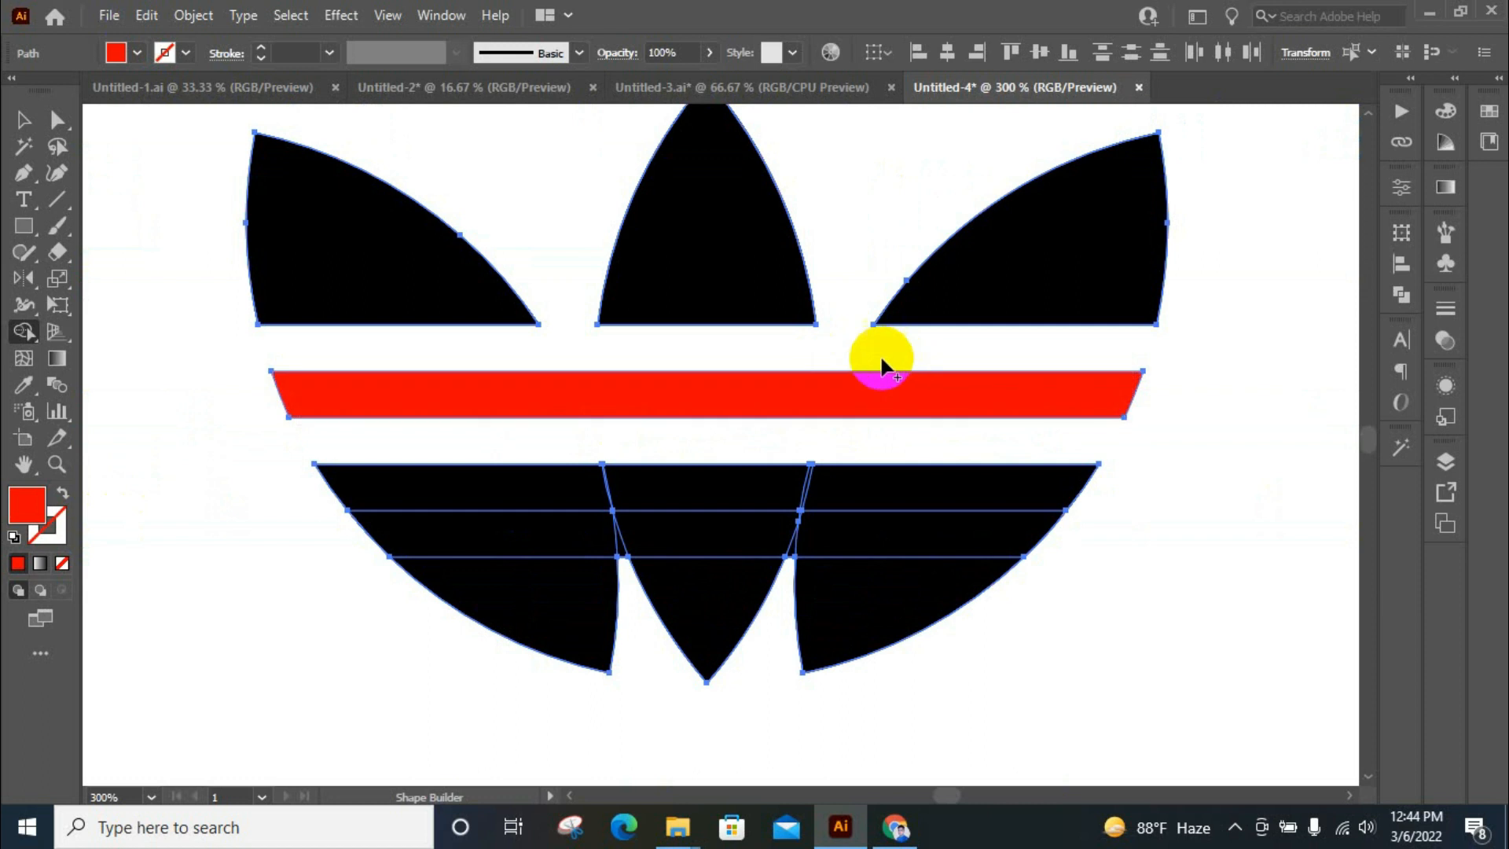
Merge the strip below the second gap into another red stripe and remove the third bar beneath it
scroll(1120, 565, "up", 1)
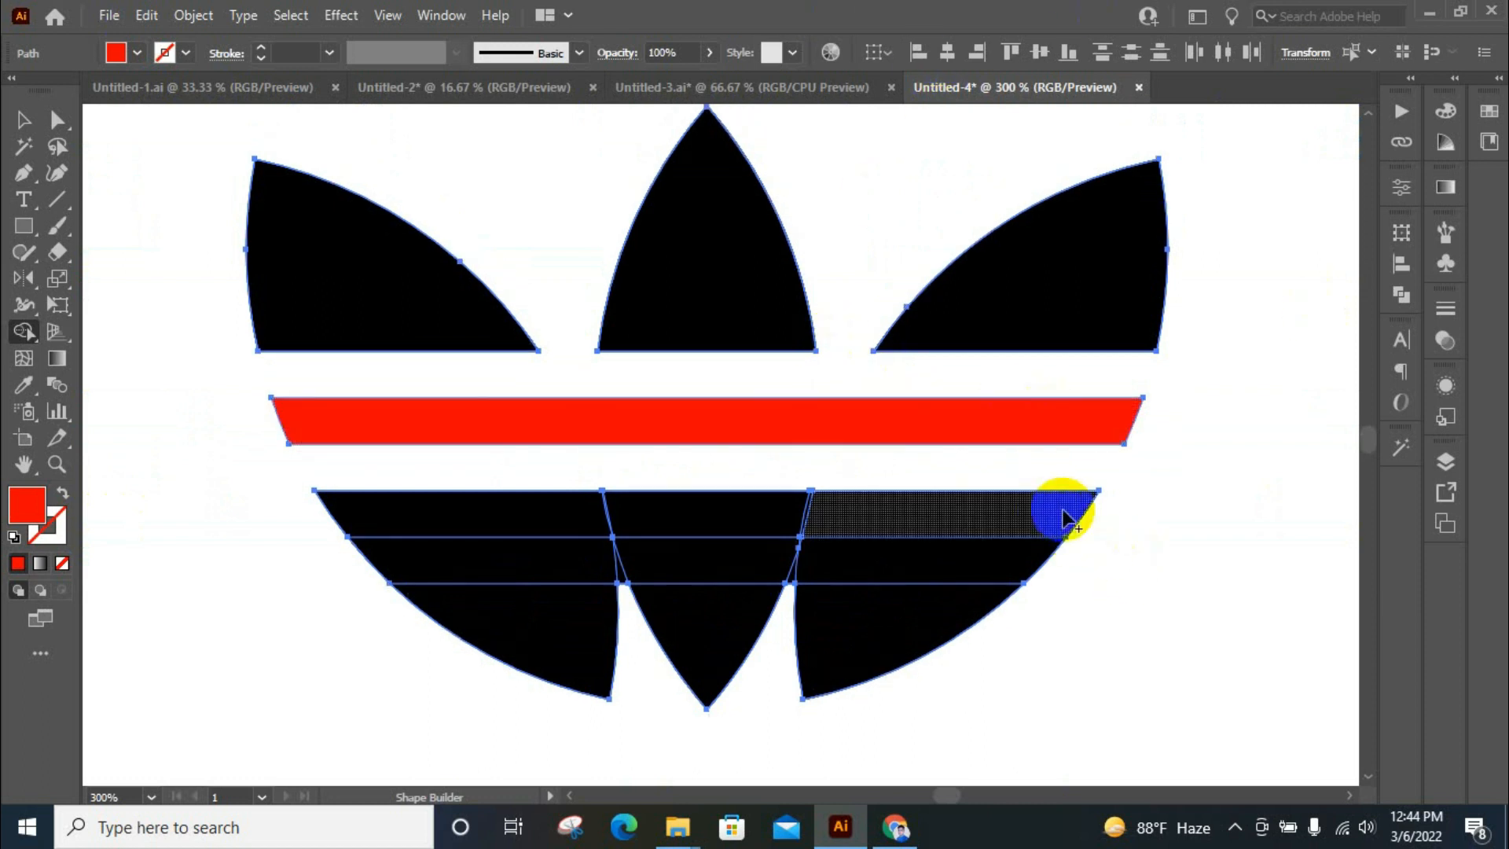
mouse_move(1044, 515)
left_mouse_down()
mouse_move(533, 521)
mouse_move(1045, 515)
left_mouse_up()
left_click_drag(1091, 564, 268, 568)
Clean up the tiny leftover slivers in the gap beneath the lower red stripe
scroll(770, 542, "up", 4)
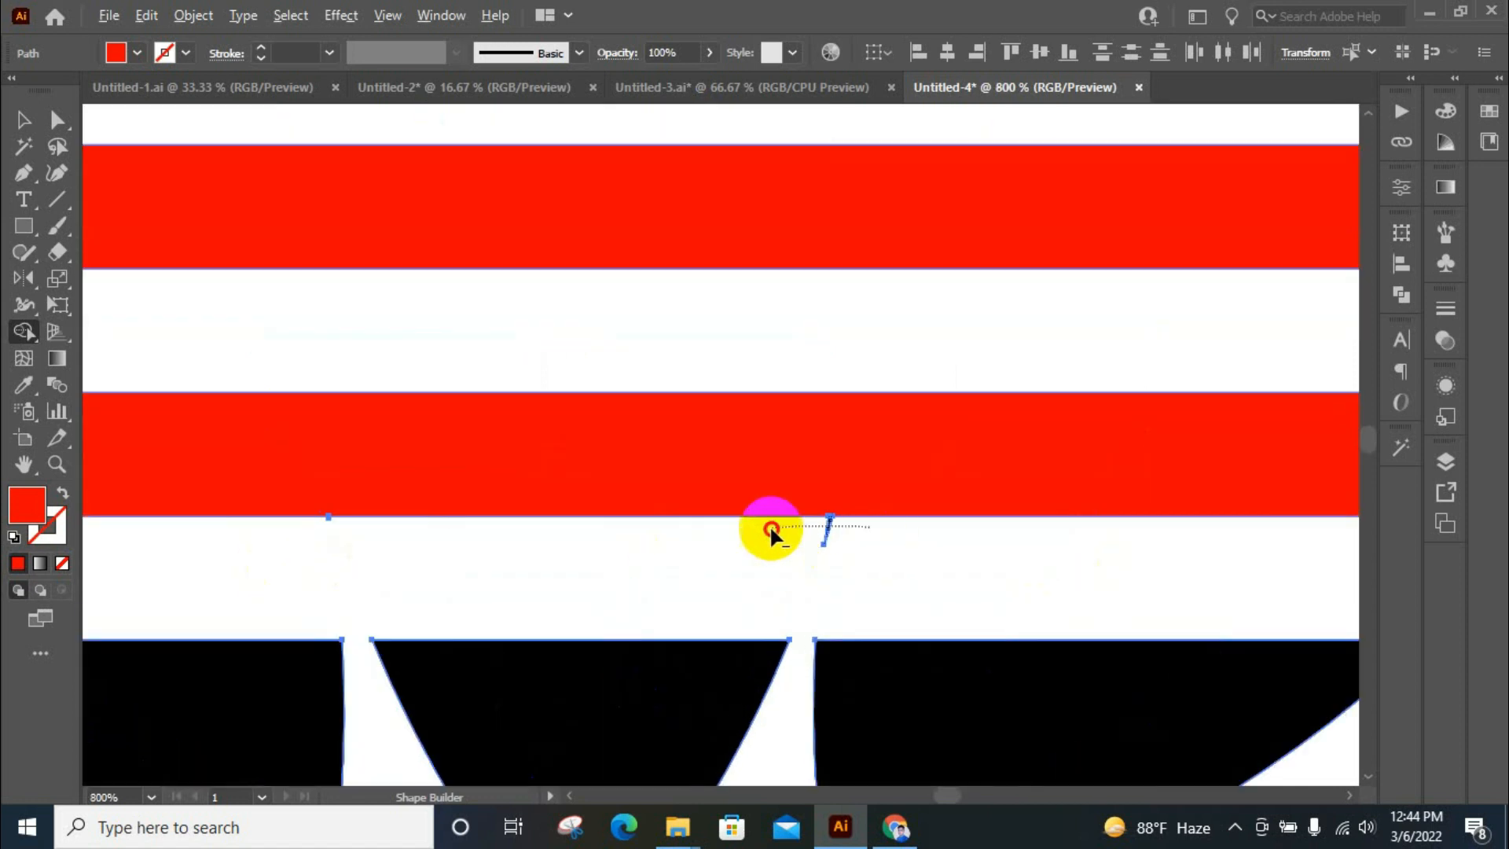
scroll(441, 560, "up", 2)
scroll(441, 551, "up", 5)
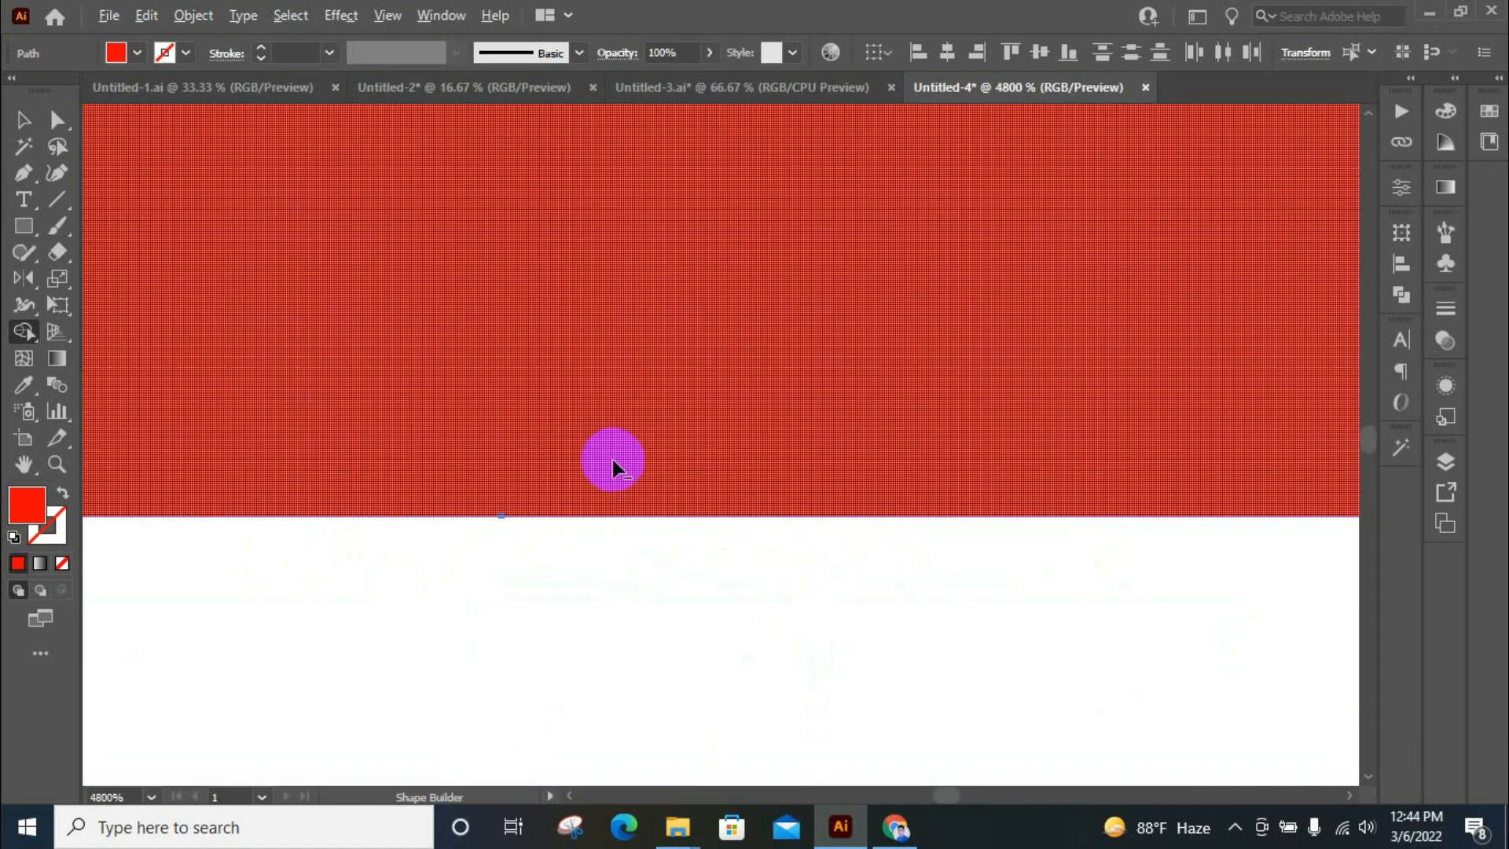
scroll(438, 668, "down", 6)
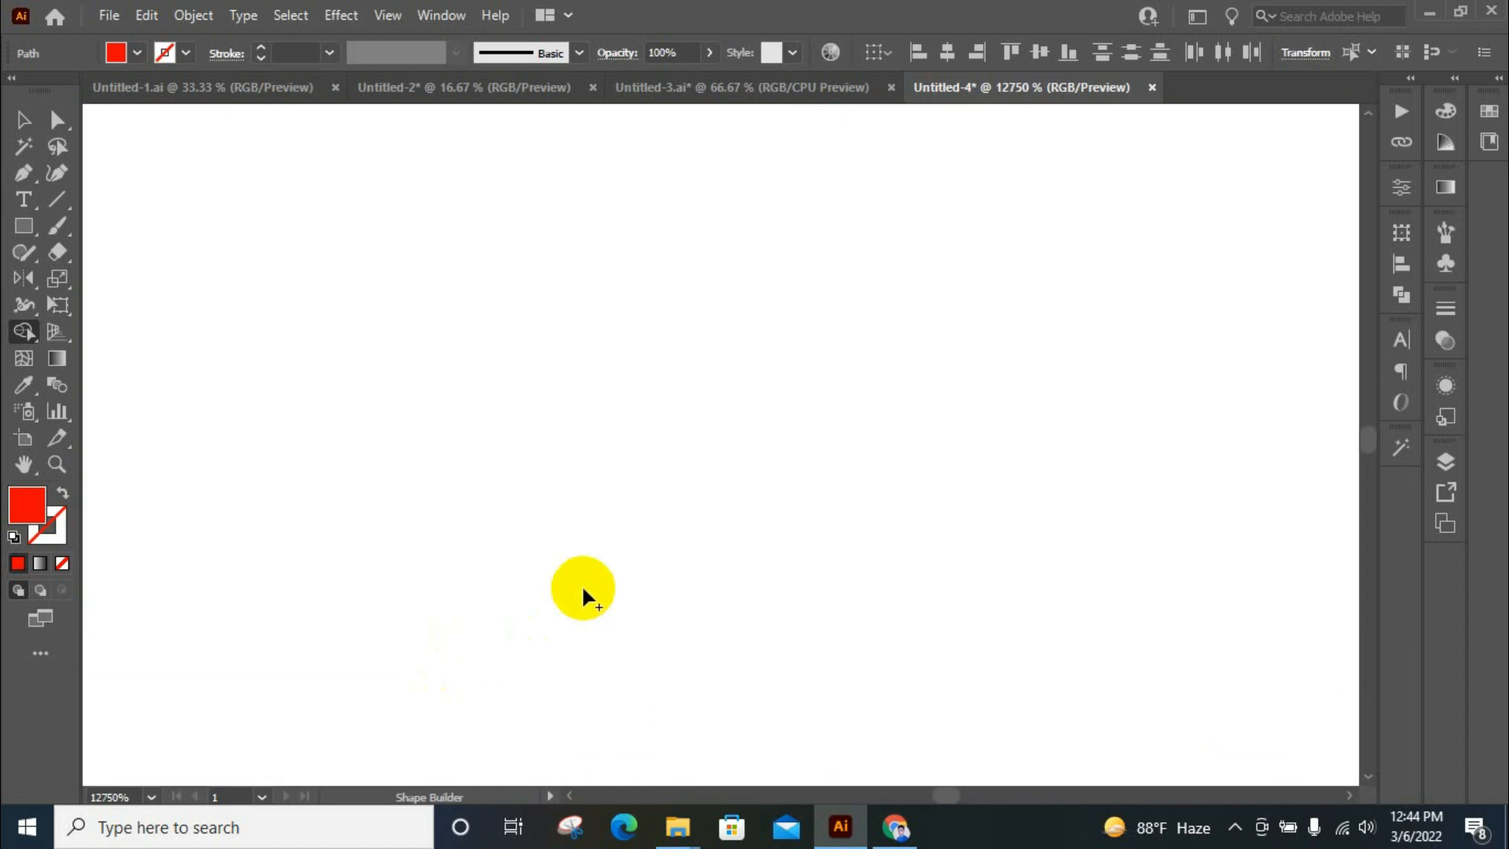
scroll(581, 495, "down", 2)
scroll(692, 440, "up", 2)
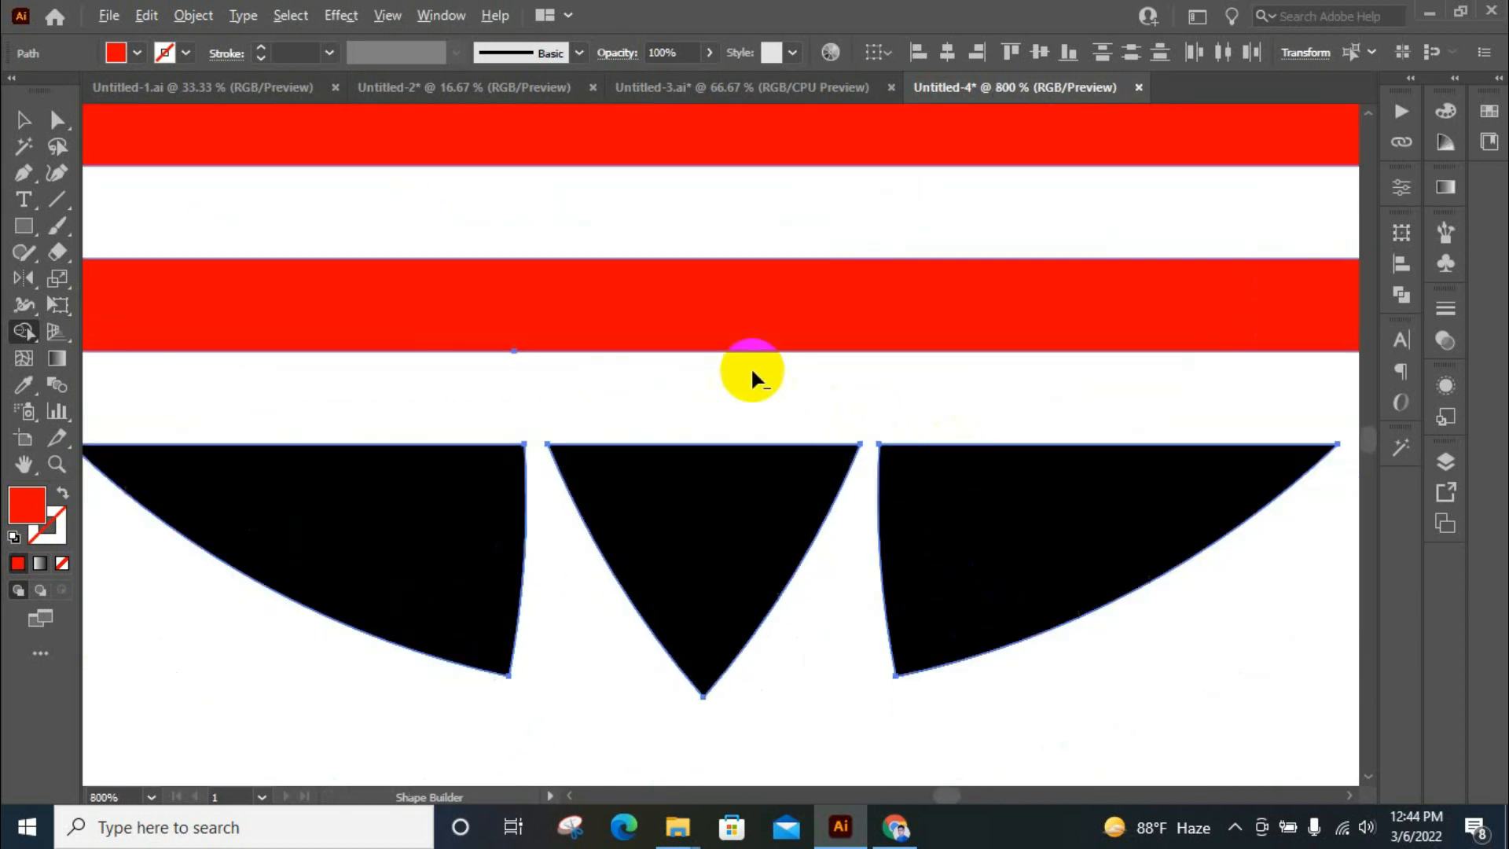
scroll(833, 275, "down", 4)
scroll(912, 314, "up", 4)
scroll(908, 465, "down", 3)
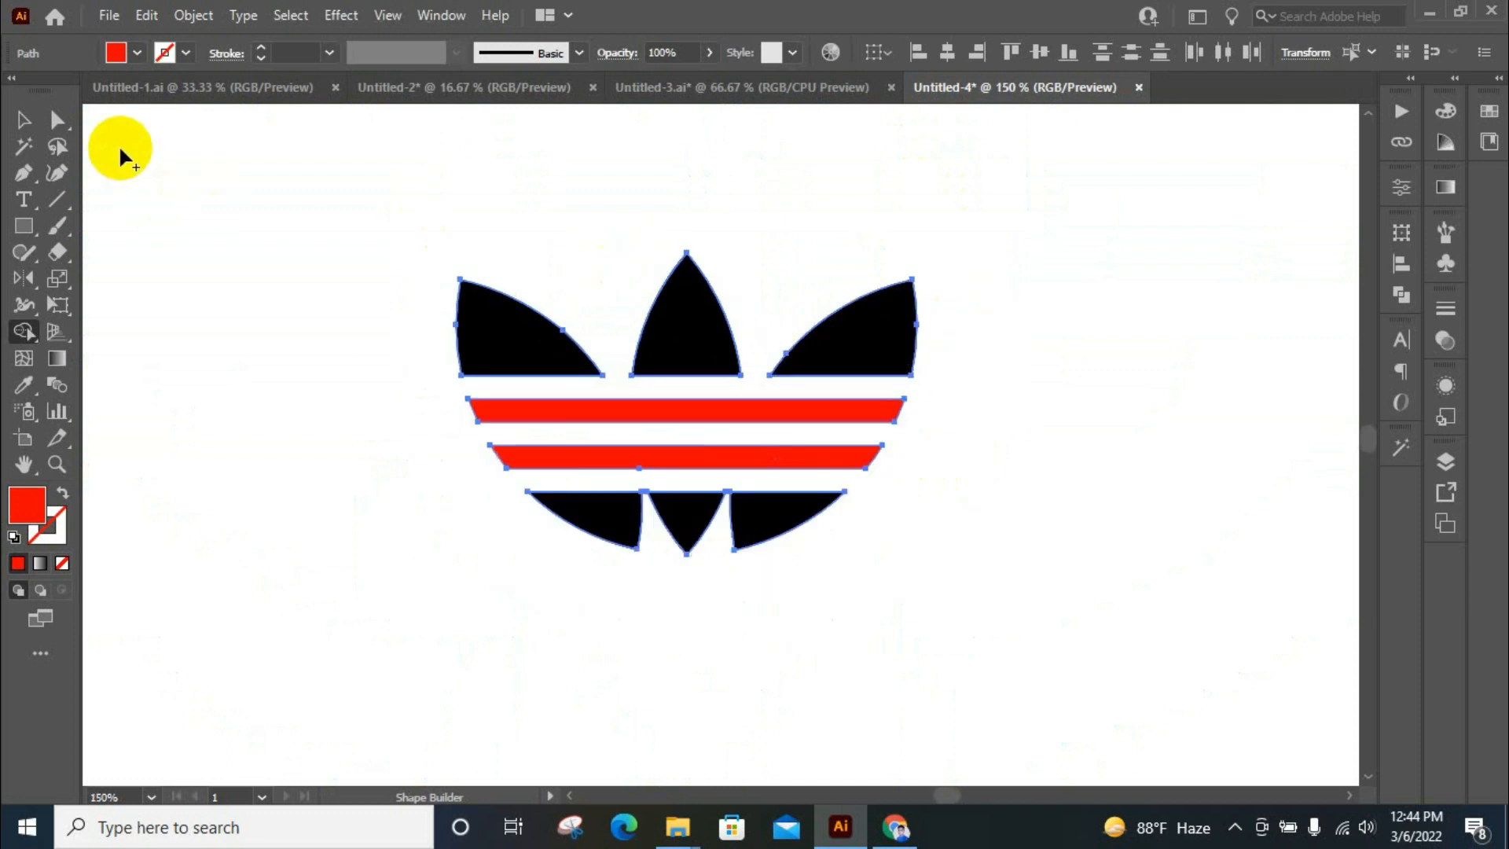
Select the whole emblem to review its separate shapes, and clear the selection
left_click(23, 119)
left_click(790, 409)
left_click_drag(466, 277, 949, 615)
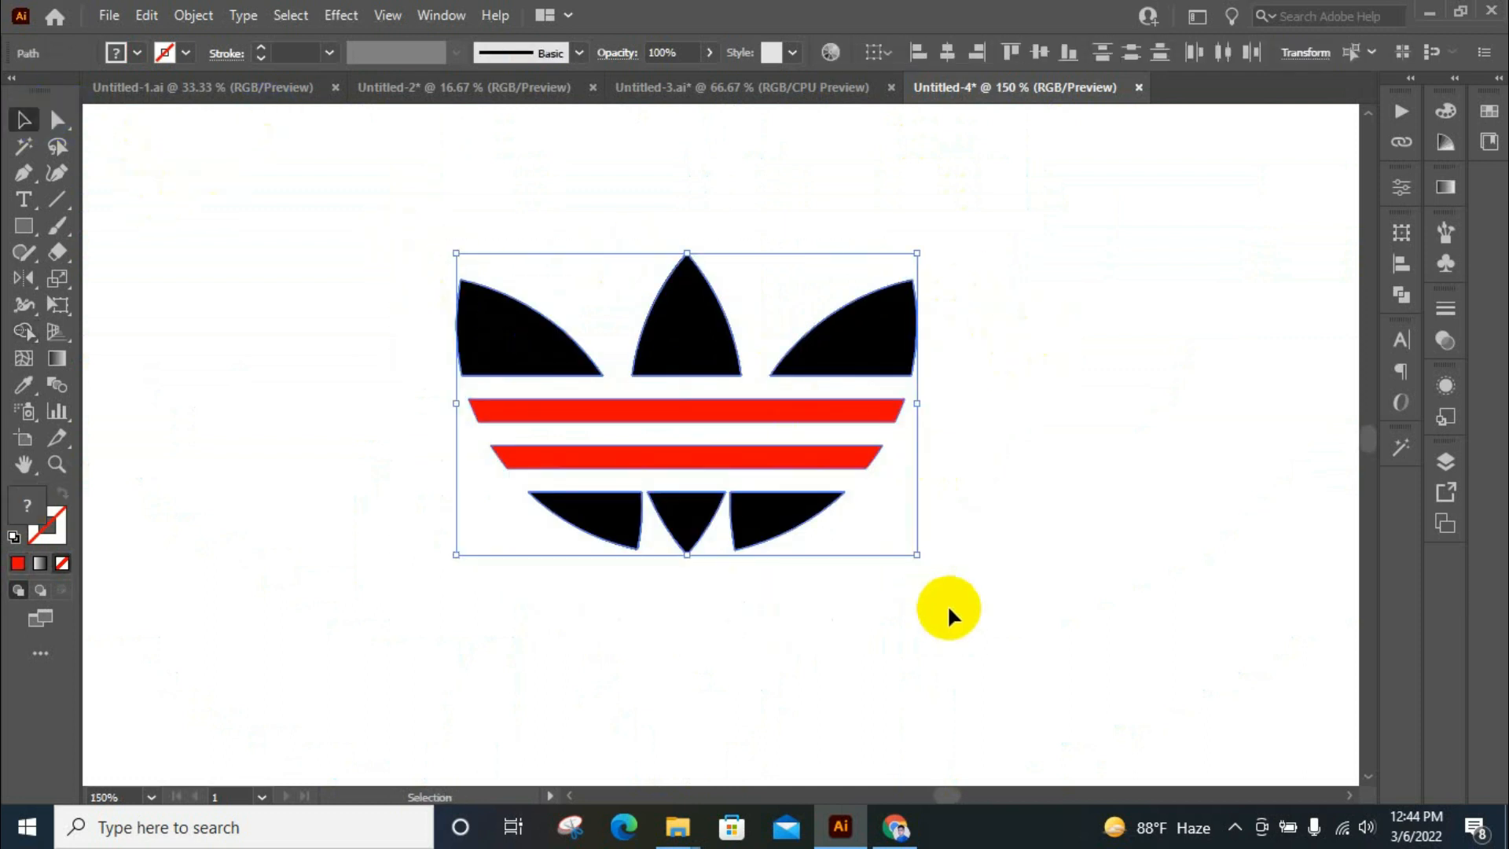
left_click(1178, 501)
scroll(1055, 385, "down", 1)
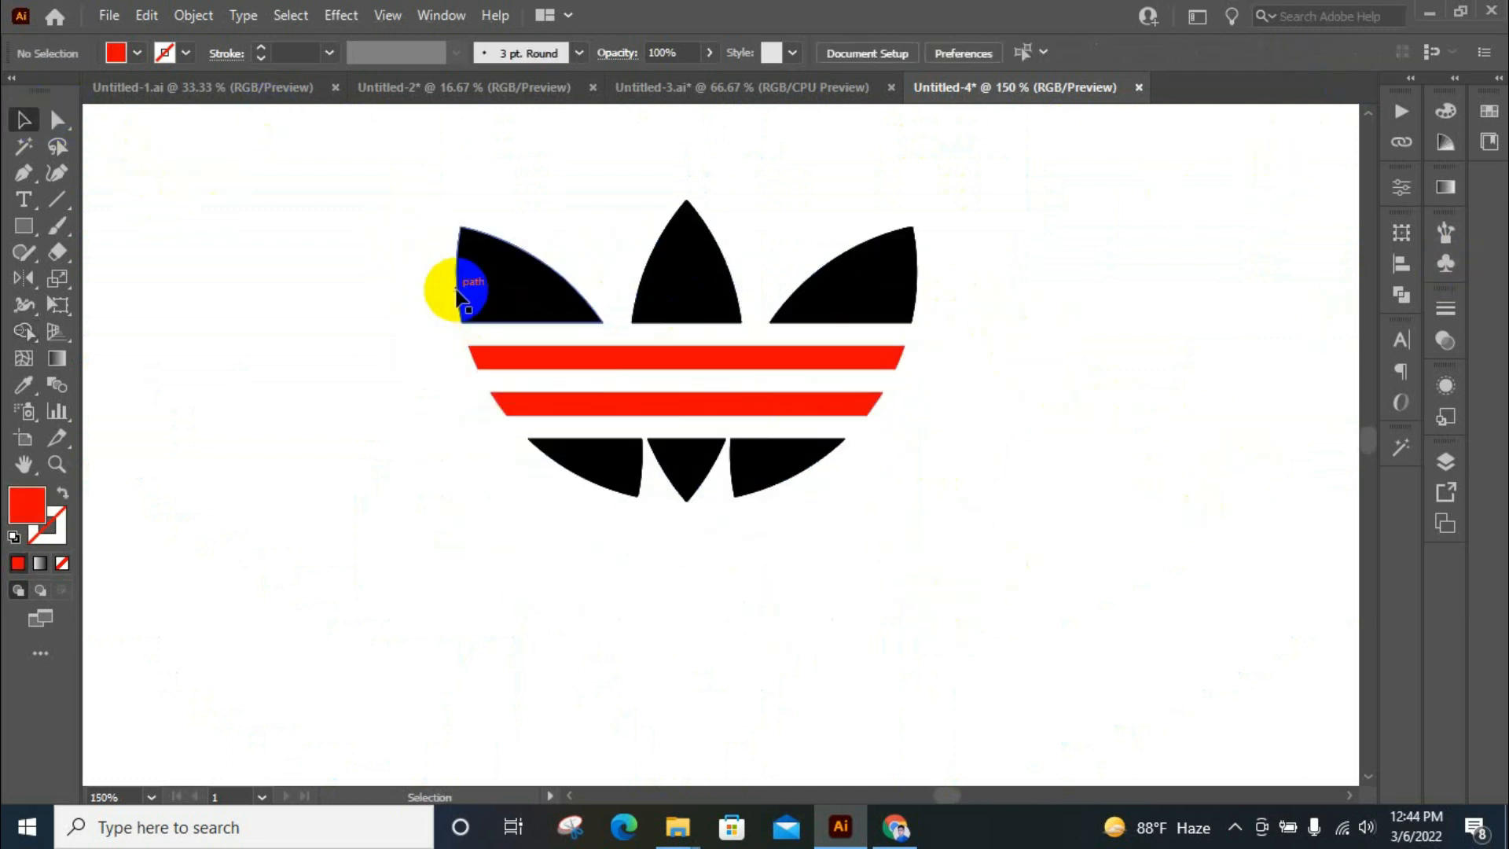
Fill the three upper petals and the three lower petal tips with the blue swatch R=0 G=113 B=188
left_click(465, 286)
scroll(1102, 270, "up", 2)
left_click(1488, 112)
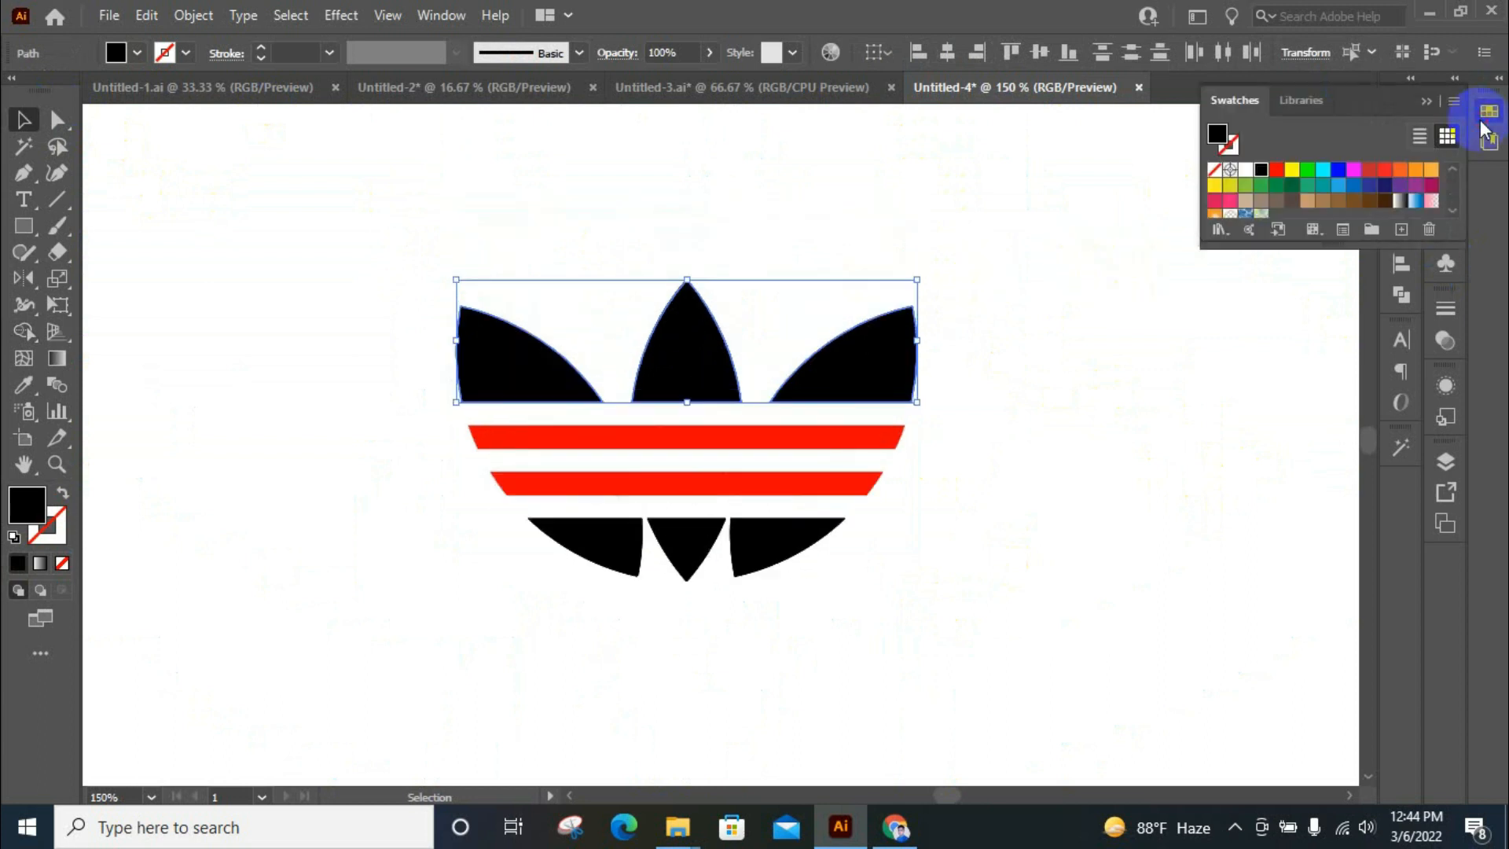
left_click(1369, 186)
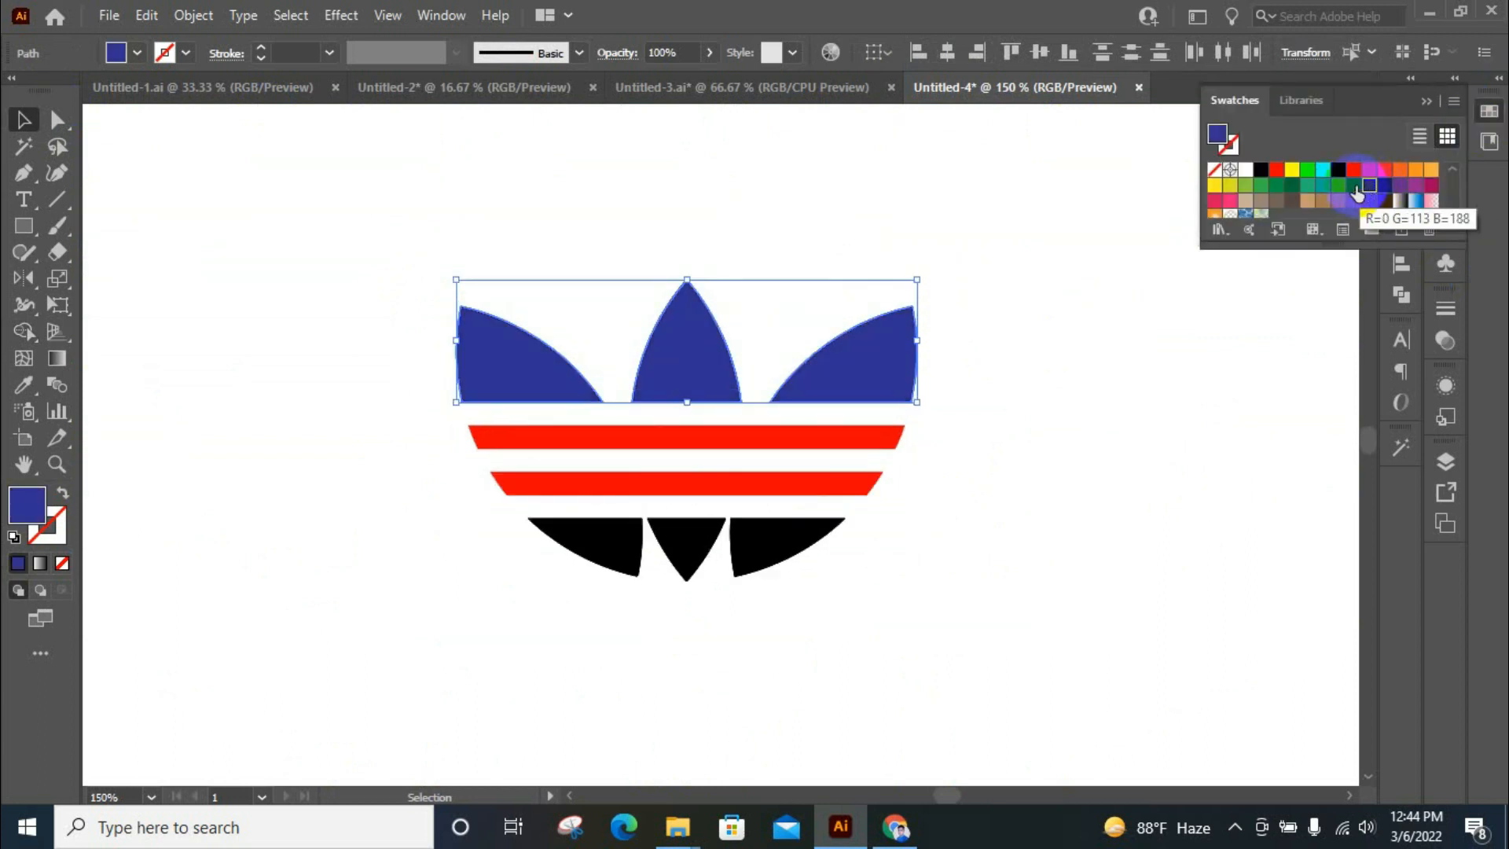
left_click(1357, 193)
left_click_drag(464, 578, 957, 575)
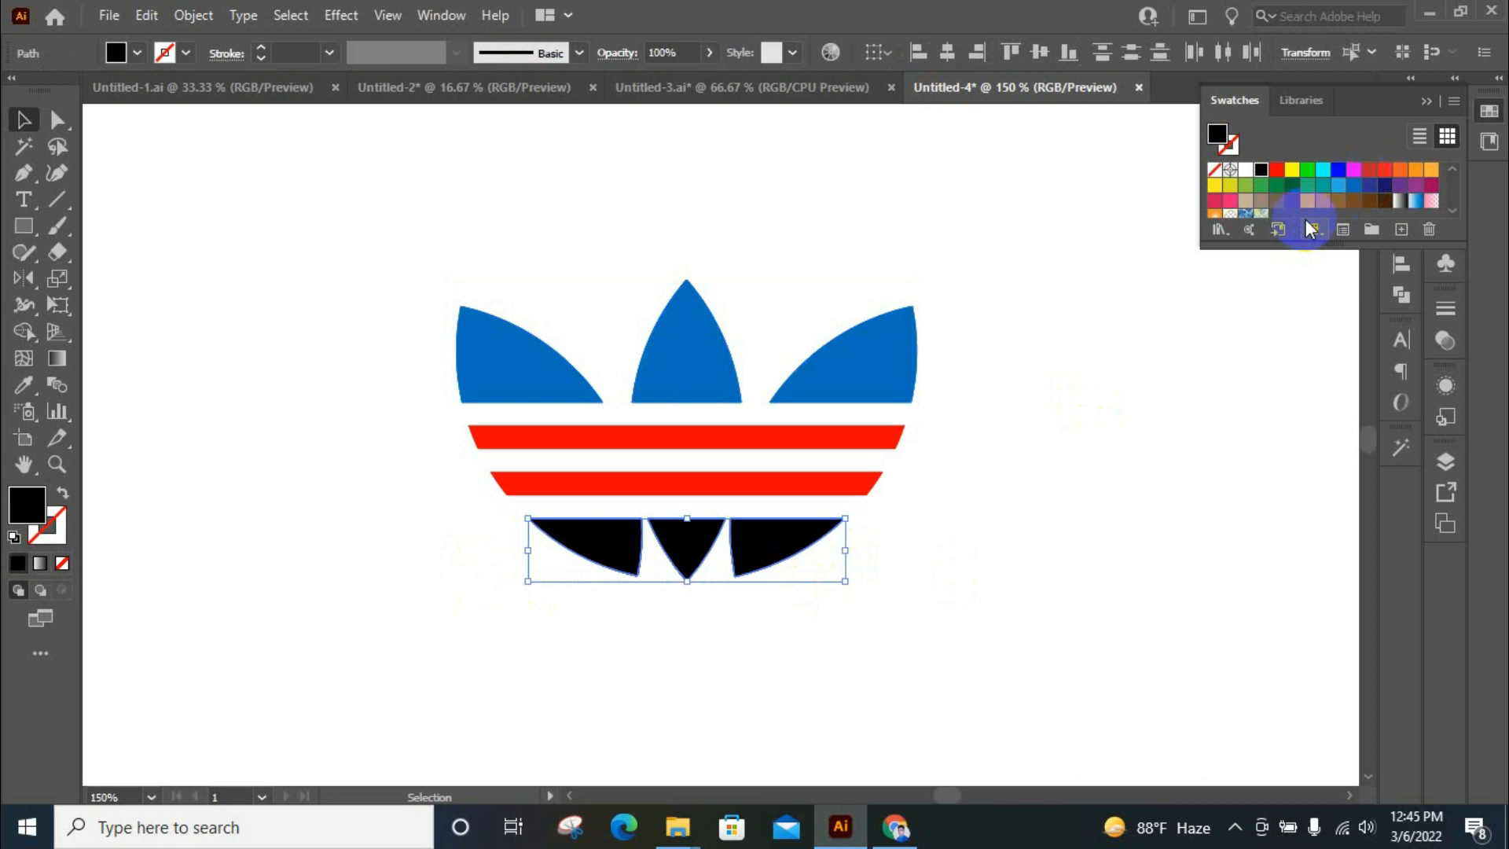
left_click(1350, 191)
left_click(1059, 561)
Recolour both horizontal red stripes with the bright pure blue swatch and clear the selection
left_click_drag(427, 422, 596, 474)
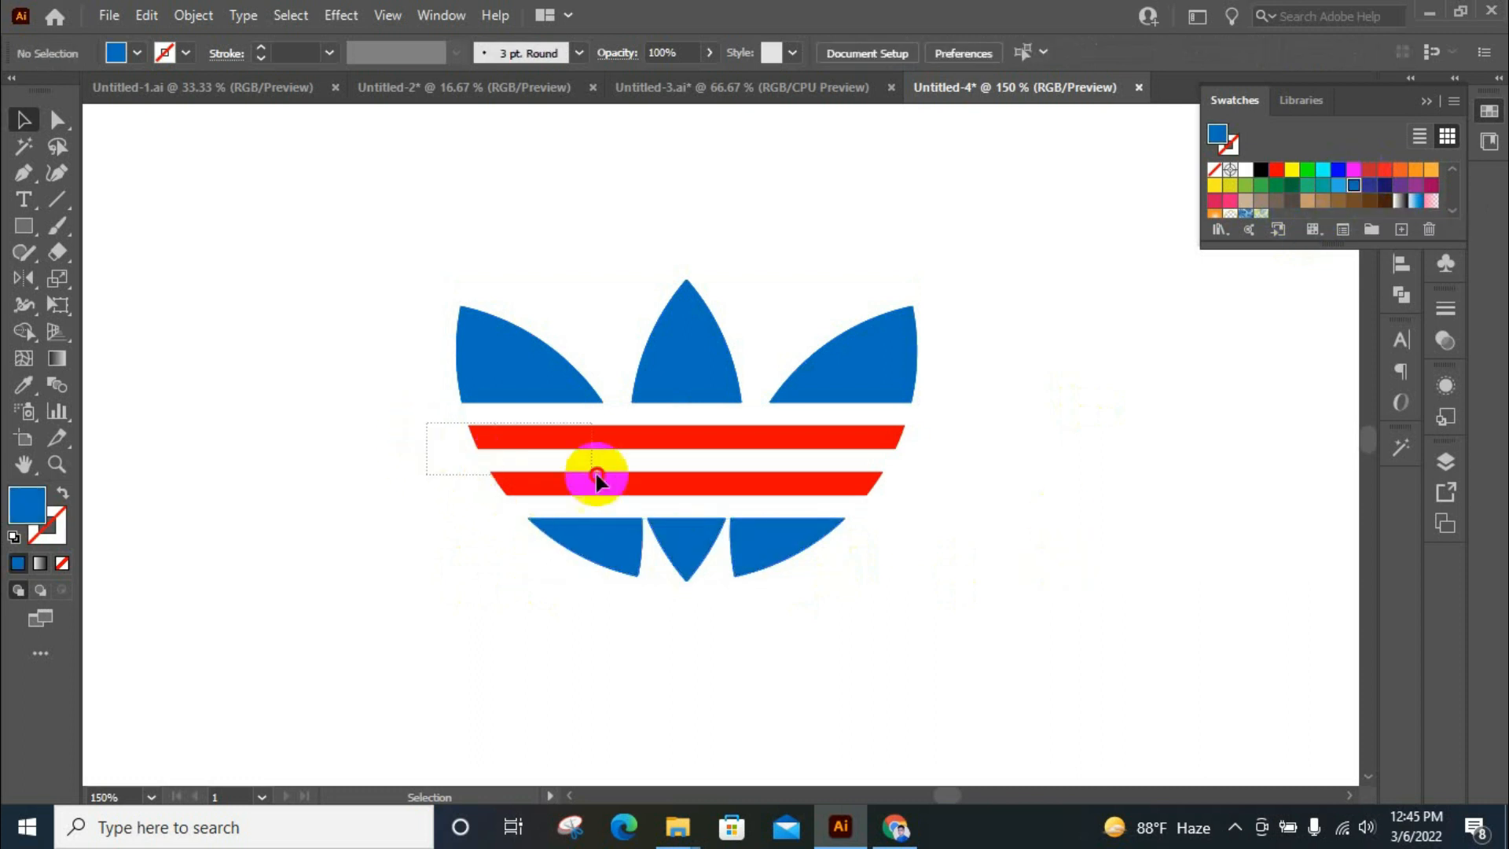
left_click_drag(916, 502, 916, 503)
left_click(1367, 188)
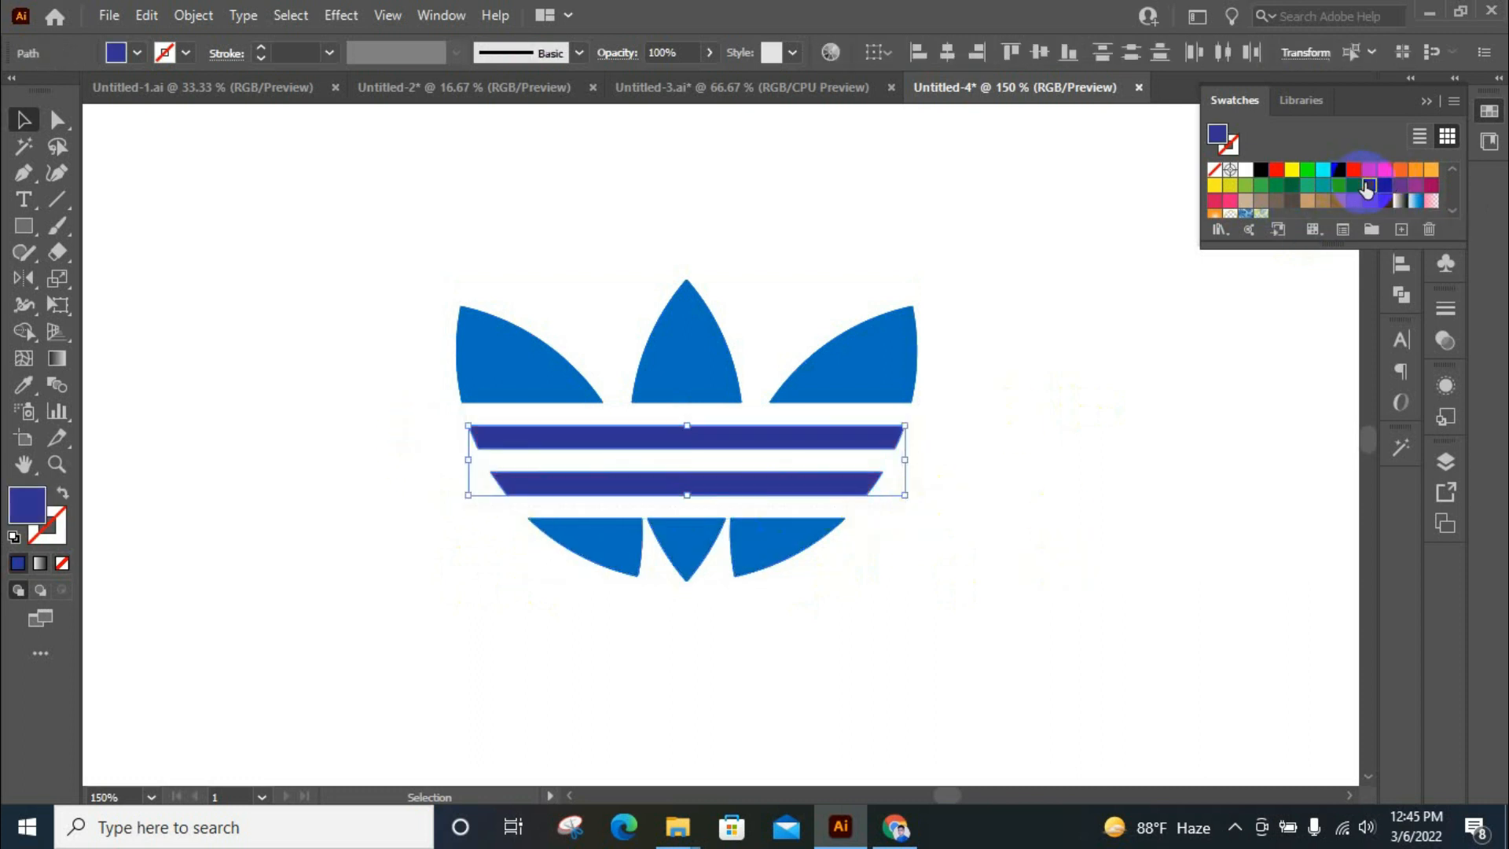
left_click(1352, 187)
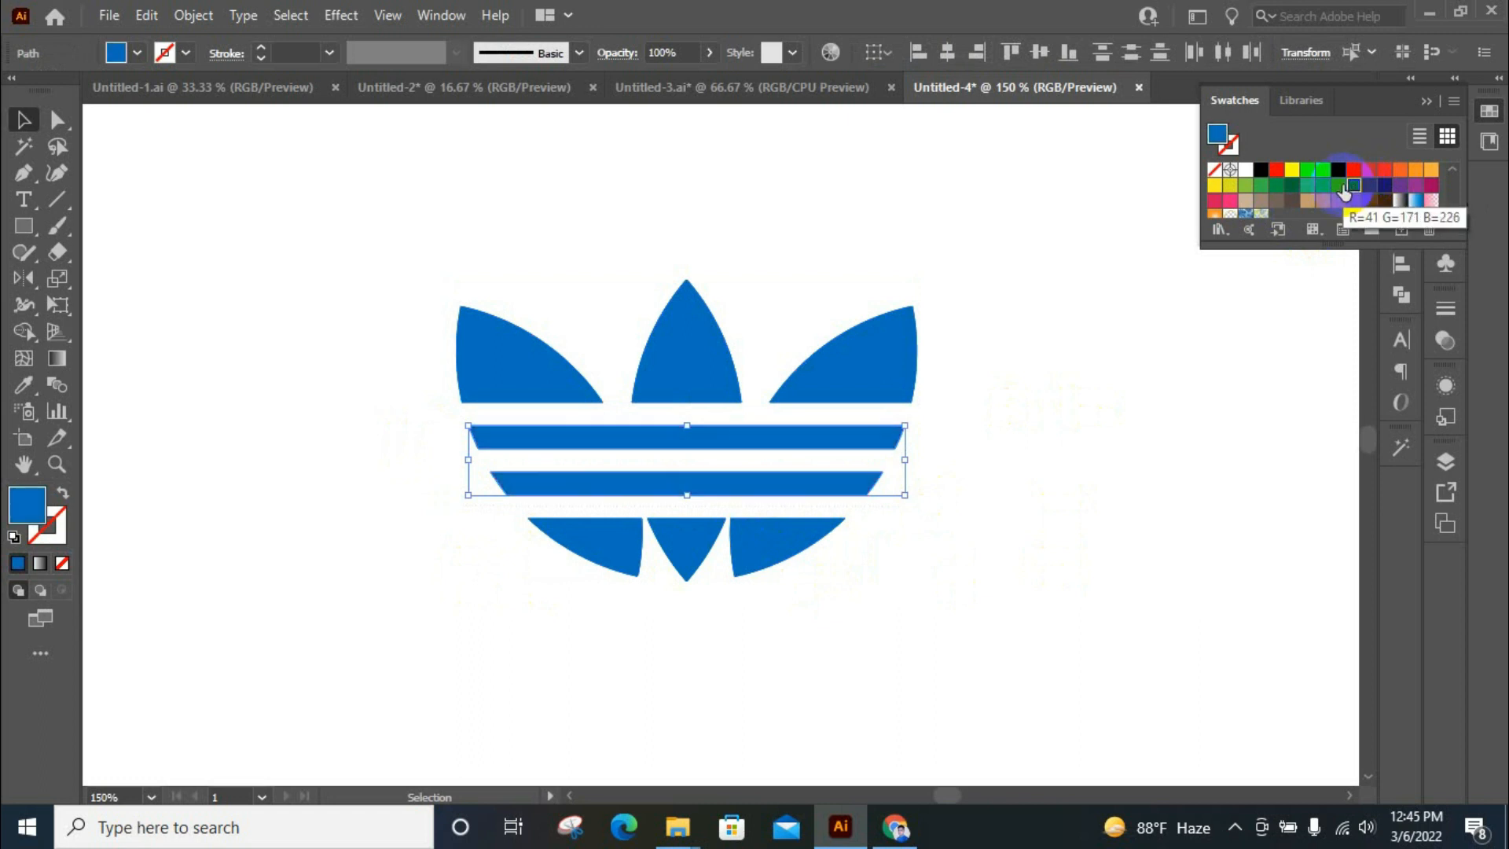
left_click(1340, 171)
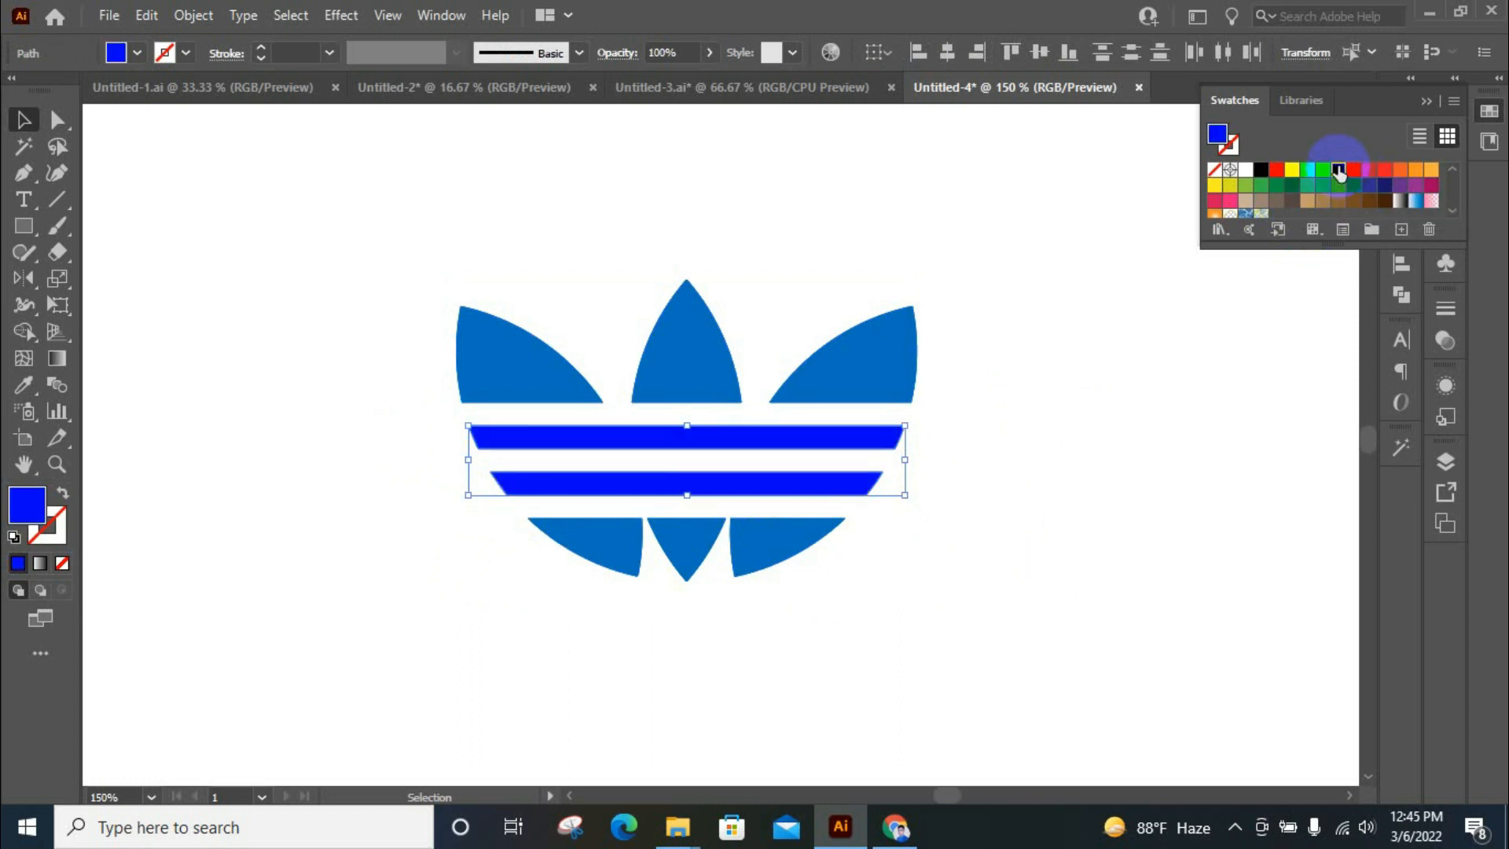
left_click(1489, 116)
left_click(1176, 437)
Select all petals and stripes of the emblem and group them into one object
scroll(884, 350, "down", 2)
scroll(944, 346, "up", 3)
left_click_drag(660, 448, 998, 641)
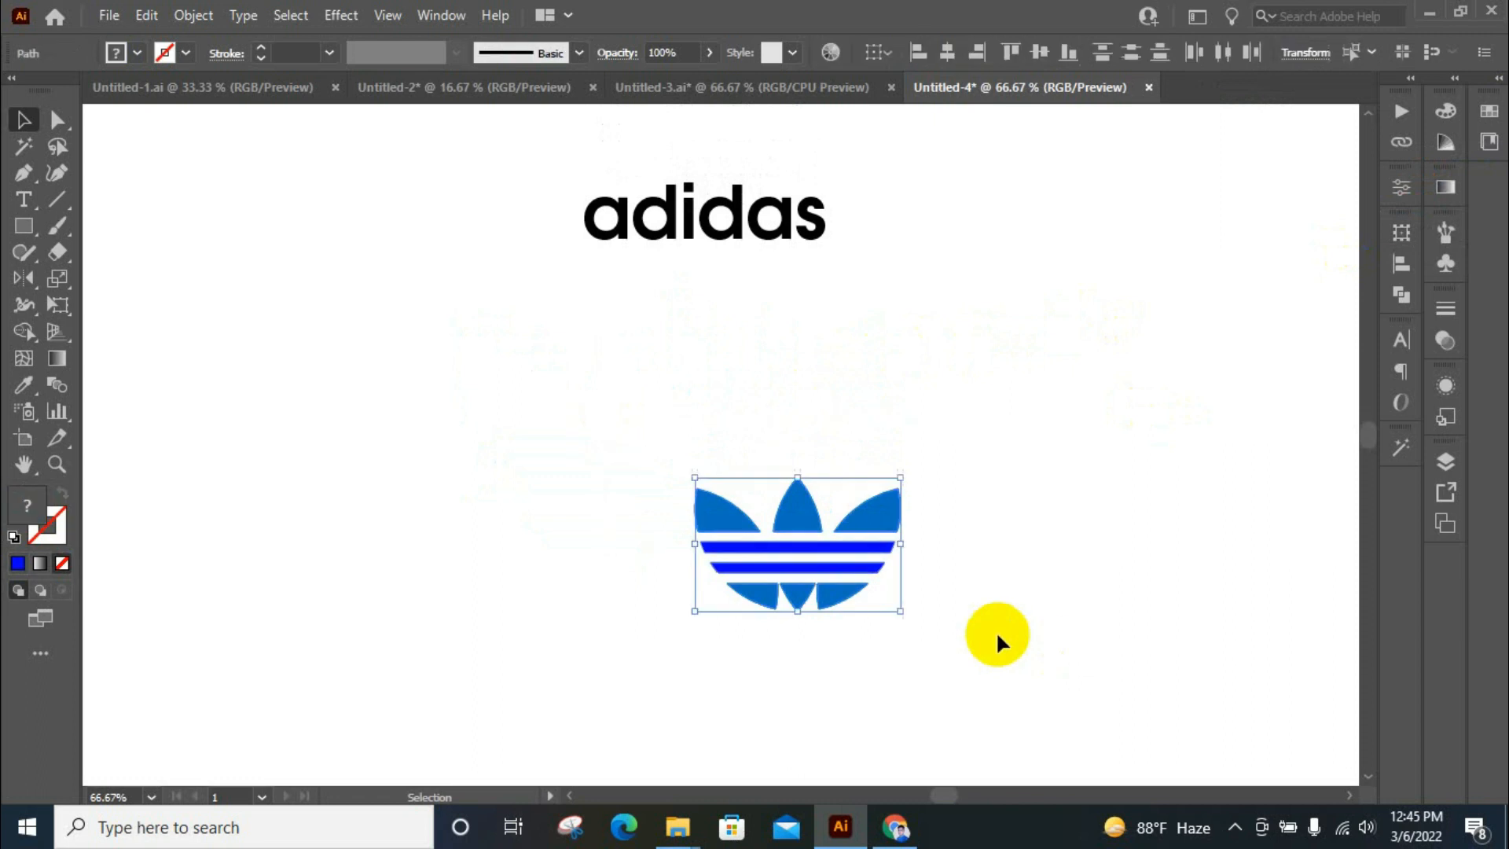
right_click(857, 522)
left_click(927, 203)
left_click(1047, 286)
Move the adidas wordmark directly beneath the emblem and centre the two on each other horizontally
scroll(1048, 286, "down", 1)
left_click_drag(731, 127, 833, 549)
scroll(833, 549, "down", 3)
left_click_drag(627, 290, 1021, 519)
left_click(767, 53)
left_click(949, 367)
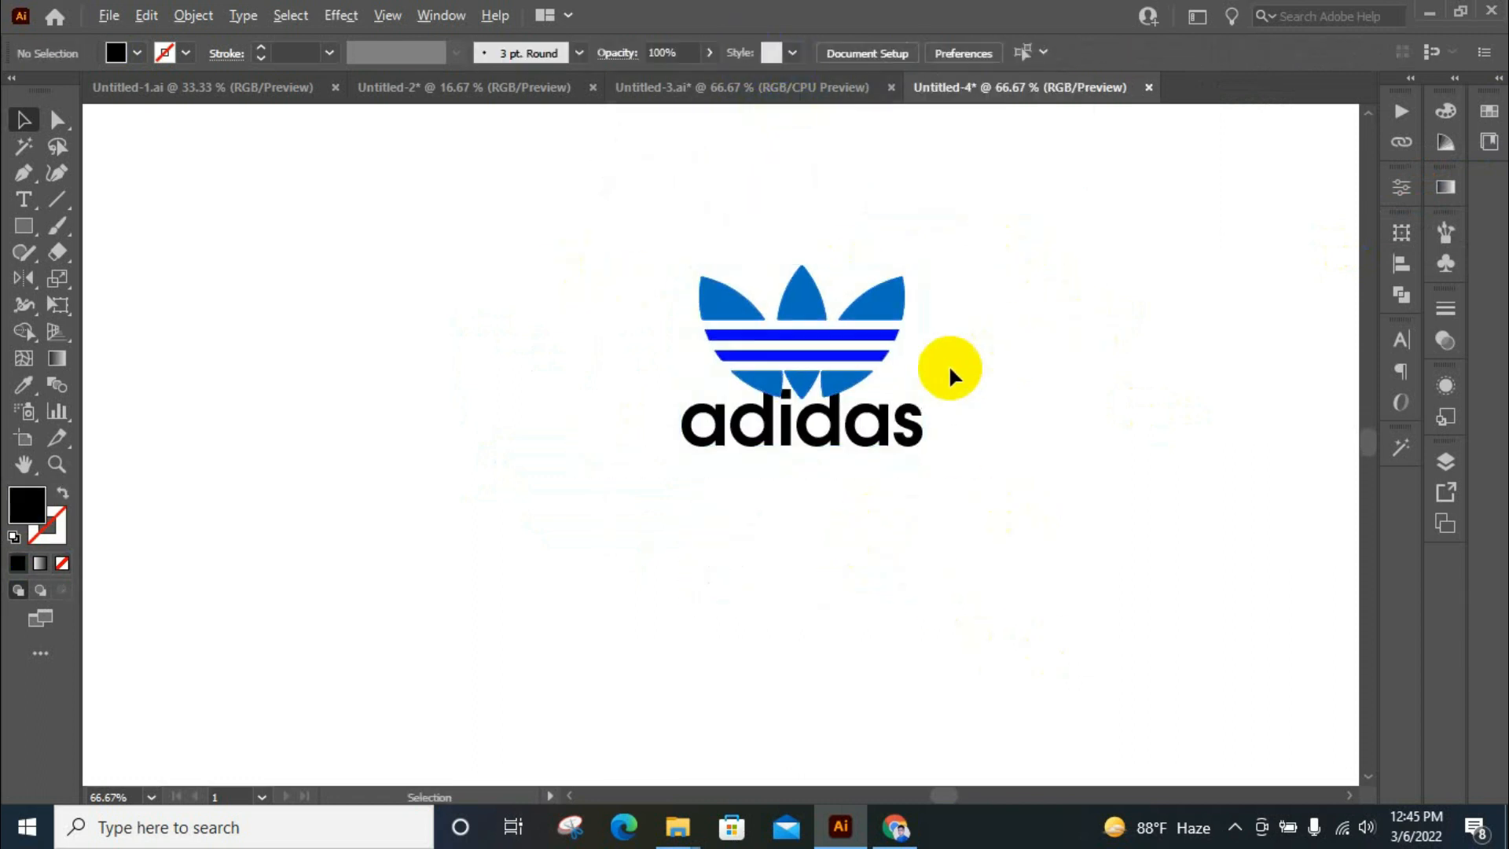
Shift the adidas wordmark down to leave a small gap below the emblem's lower petal tips
scroll(951, 371, "up", 1)
mouse_move(779, 485)
left_mouse_down()
mouse_move(795, 499)
mouse_move(807, 484)
left_mouse_up()
right_click(782, 463)
left_click(822, 495)
left_click(924, 342)
Select the emblem and wordmark together and align their horizontal centres
left_click_drag(422, 278, 958, 561)
left_click(1033, 397)
left_click_drag(503, 333, 972, 550)
left_click(945, 47)
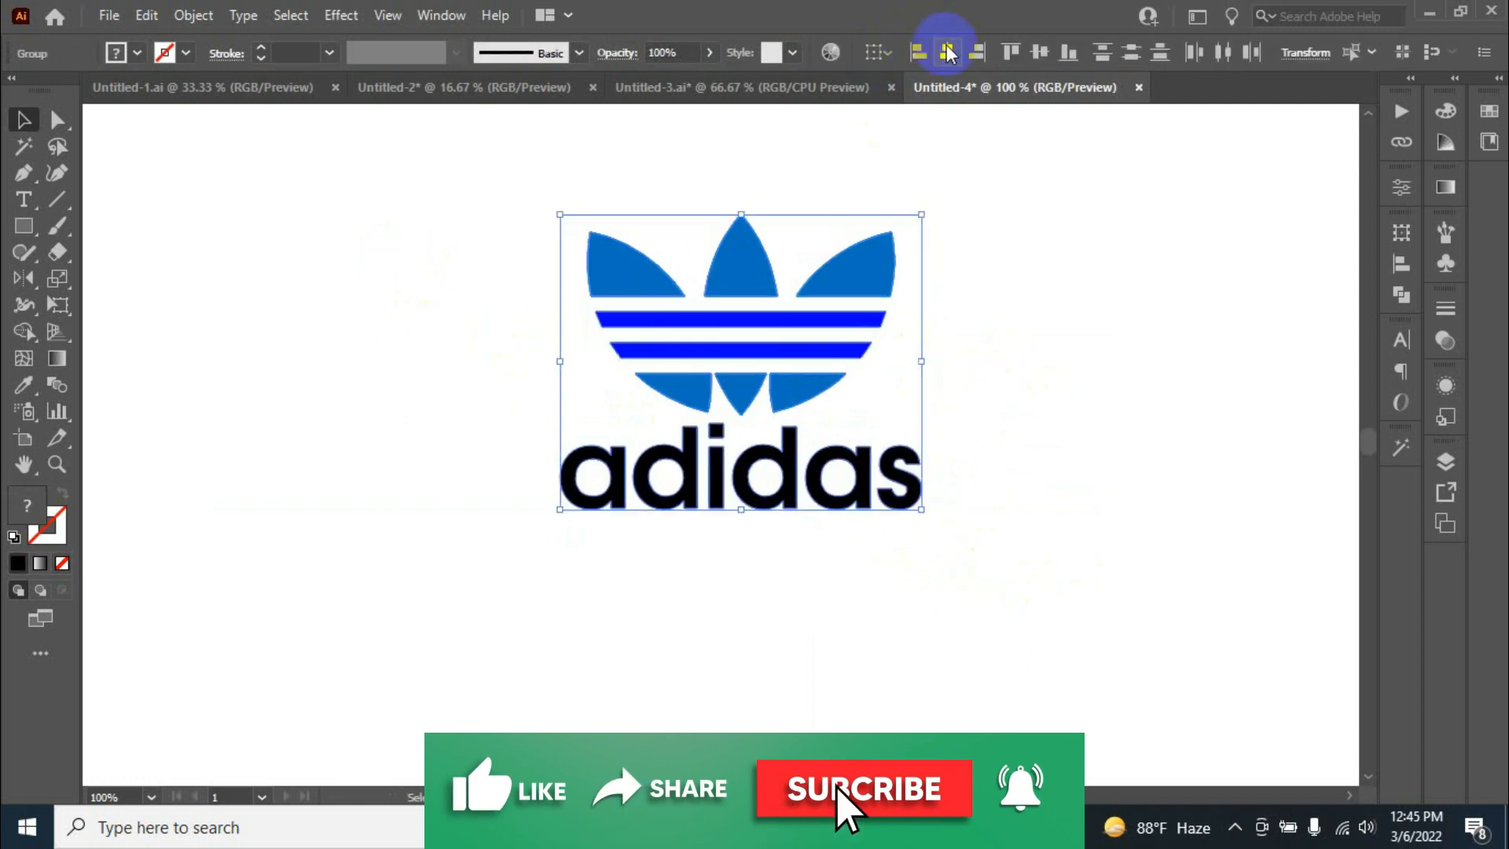
left_click(1066, 481)
Colour the adidas wordmark by sampling the bright blue of the emblem's stripes with the Eyedropper
left_click(903, 476)
key("i")
left_click(841, 349)
left_click(879, 249)
left_click(821, 324)
left_click(23, 120)
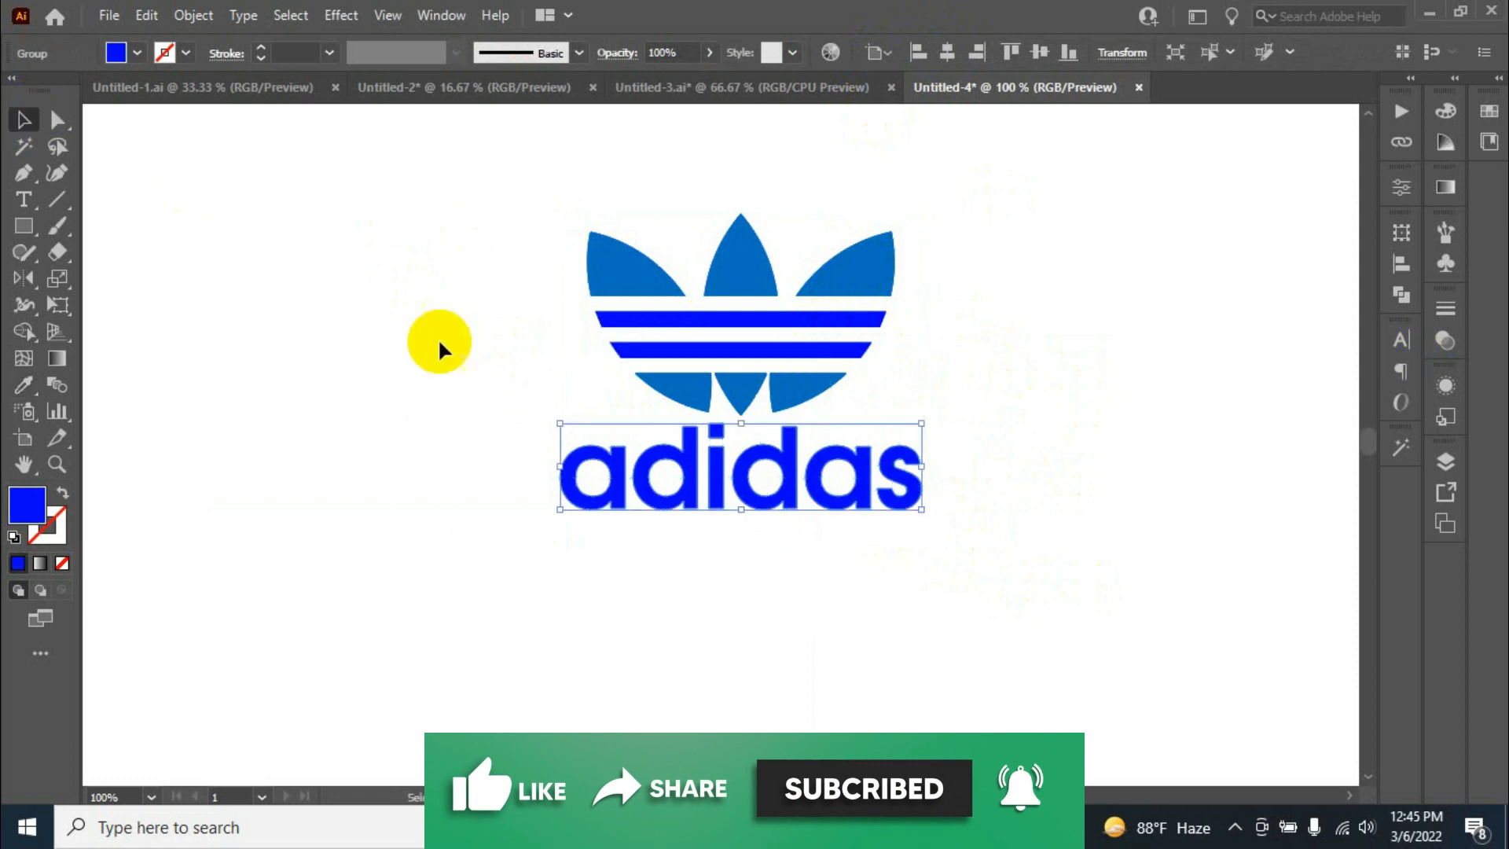
Group the emblem and the wordmark into a single logo and clear the selection
left_click_drag(438, 337, 798, 367)
right_click(798, 371)
left_click(885, 541)
left_click(1028, 323)
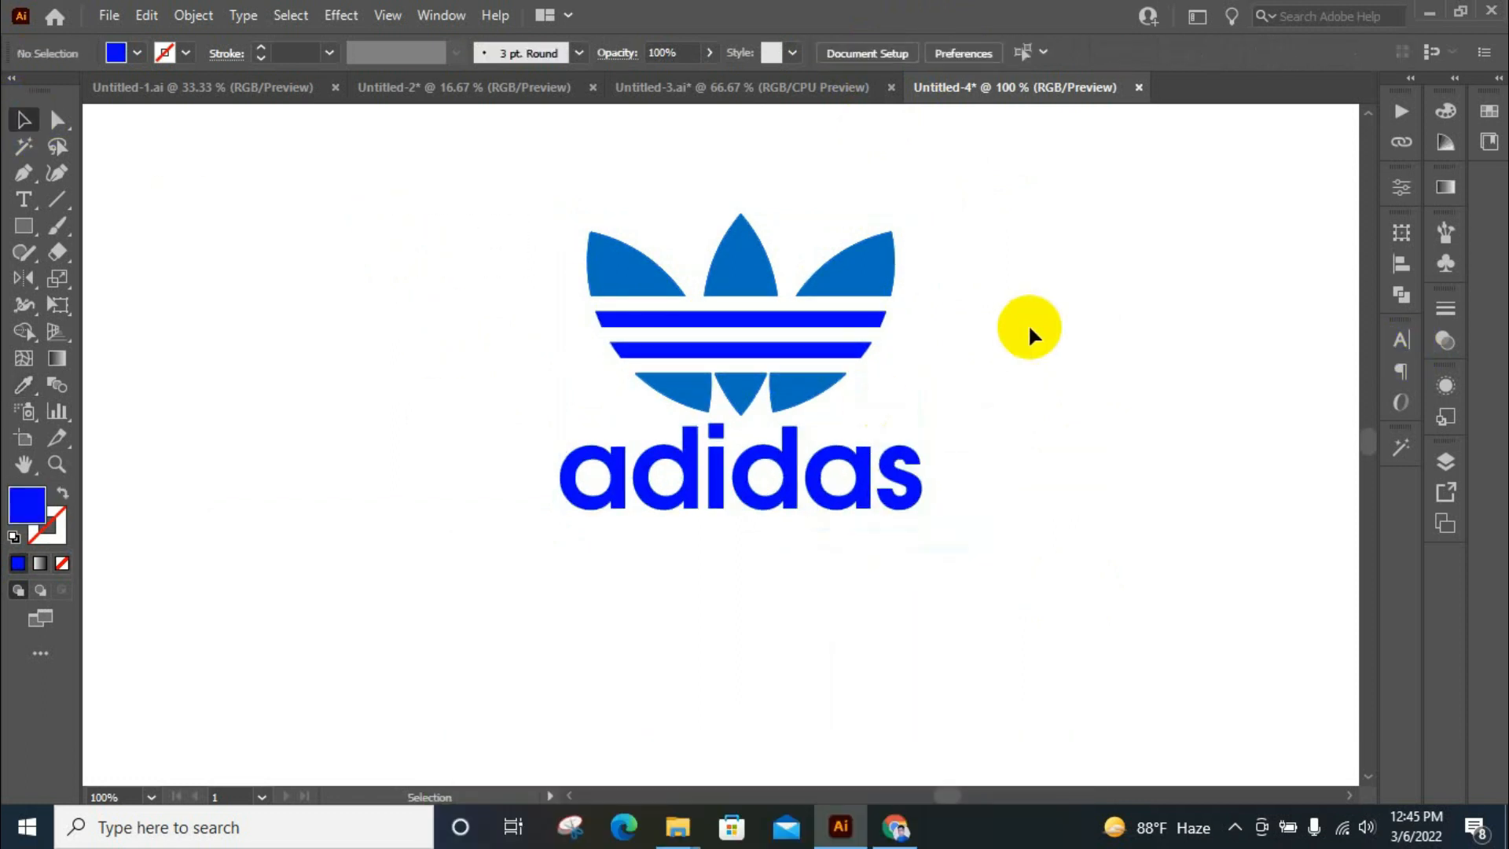